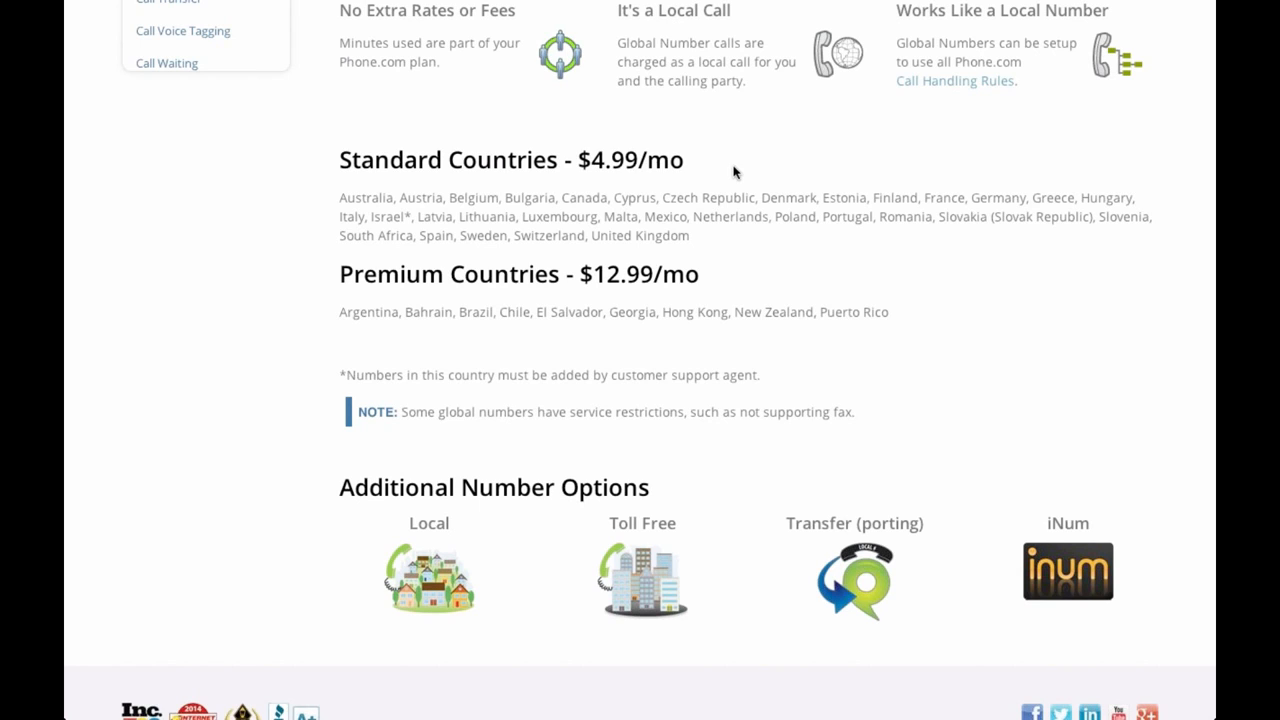
pyautogui.scroll(5, 733, 172)
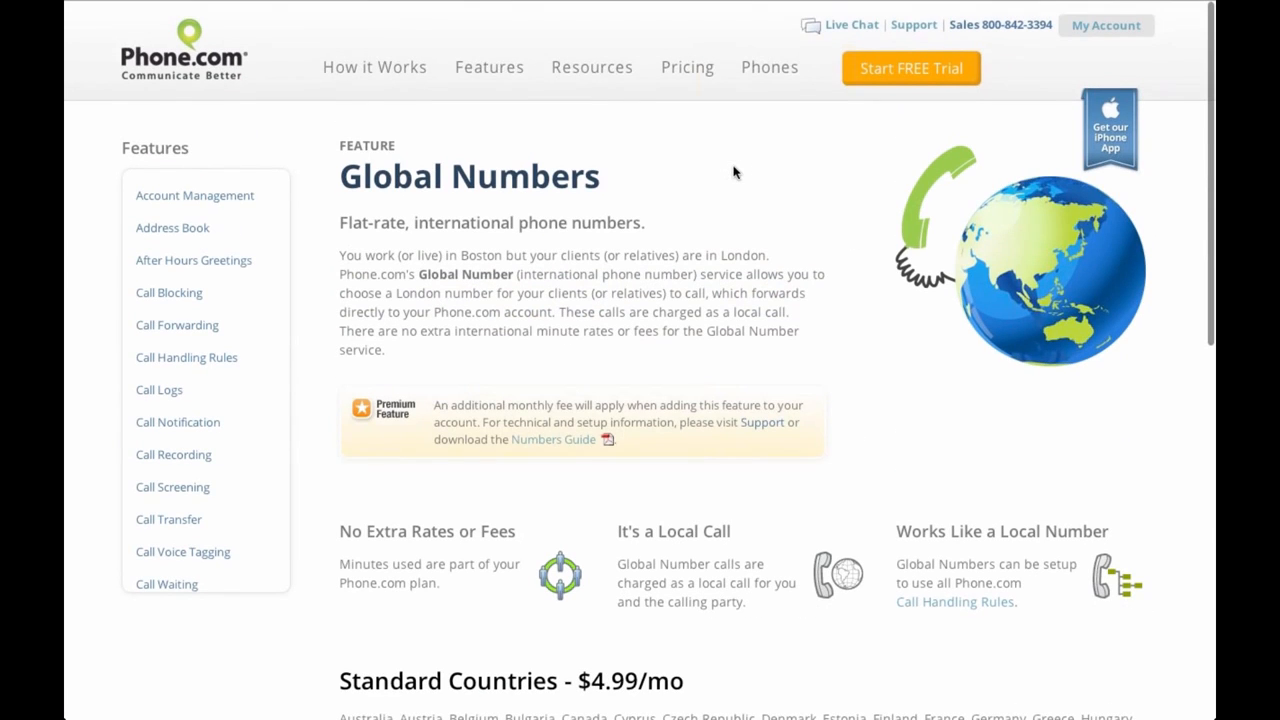
pyautogui.scroll(-3, 212, 435)
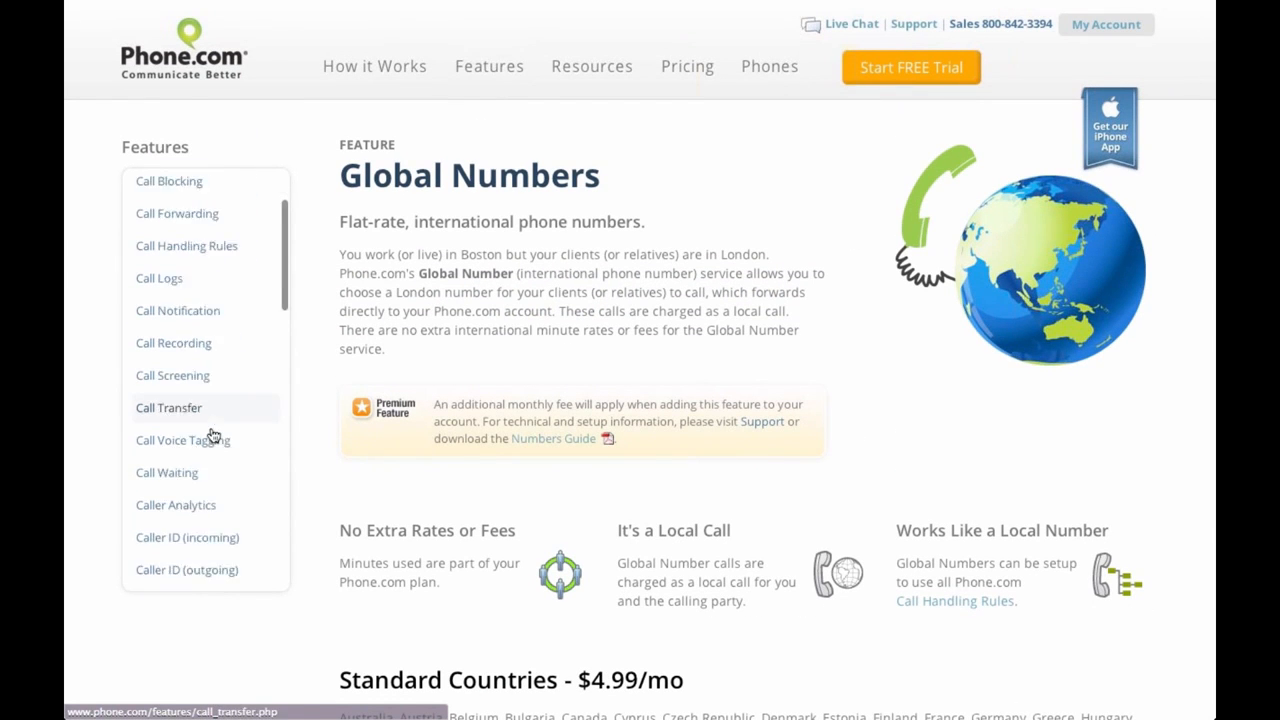
pyautogui.scroll(-6, 212, 435)
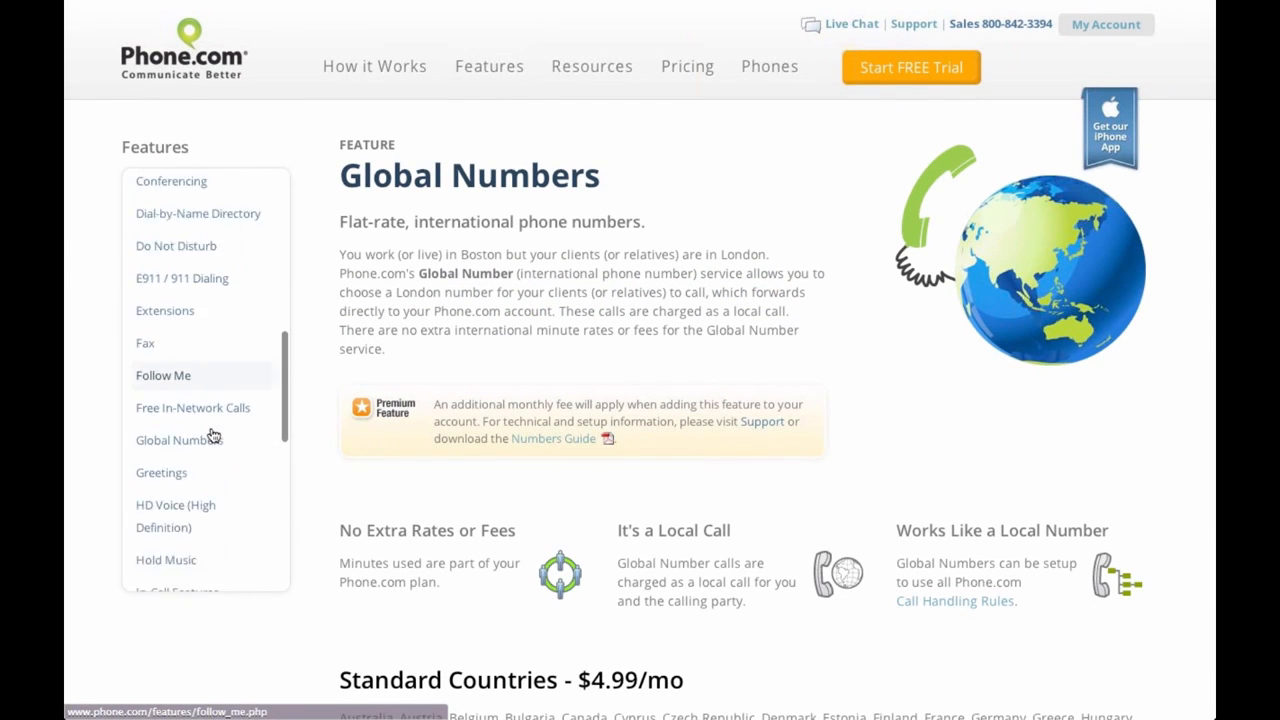
pyautogui.scroll(-2, 212, 435)
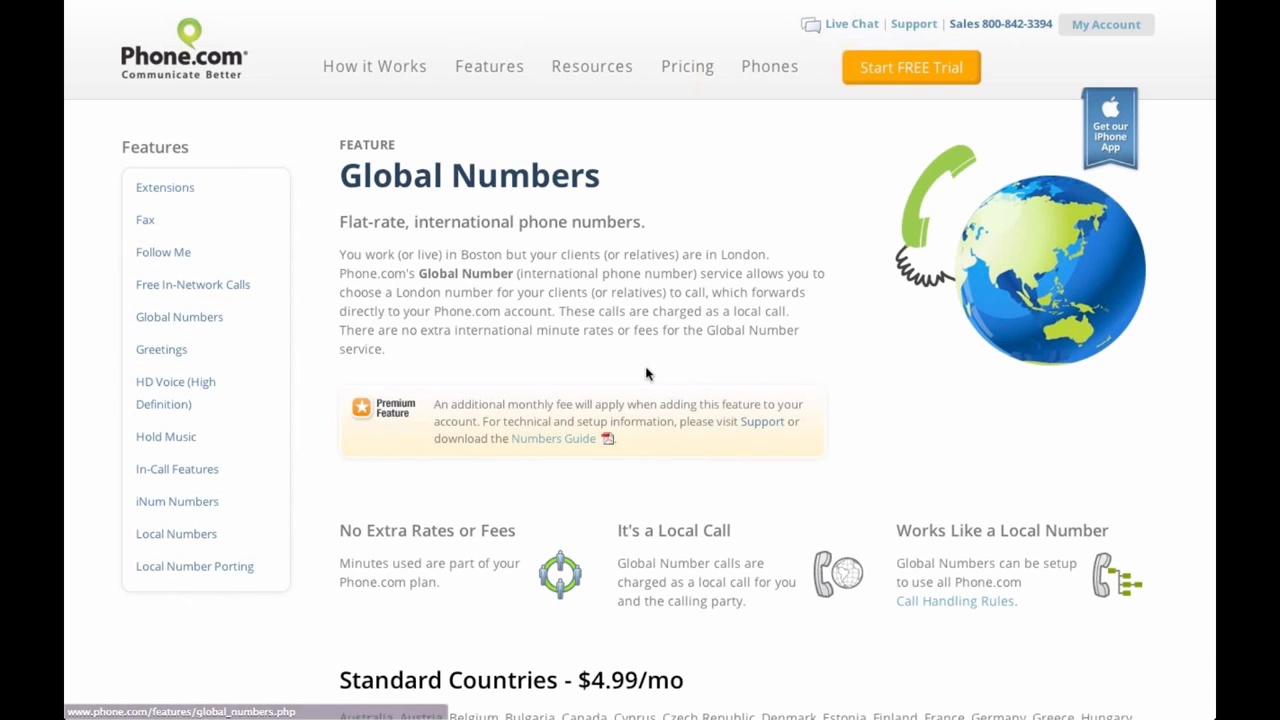
pyautogui.scroll(-6, 646, 374)
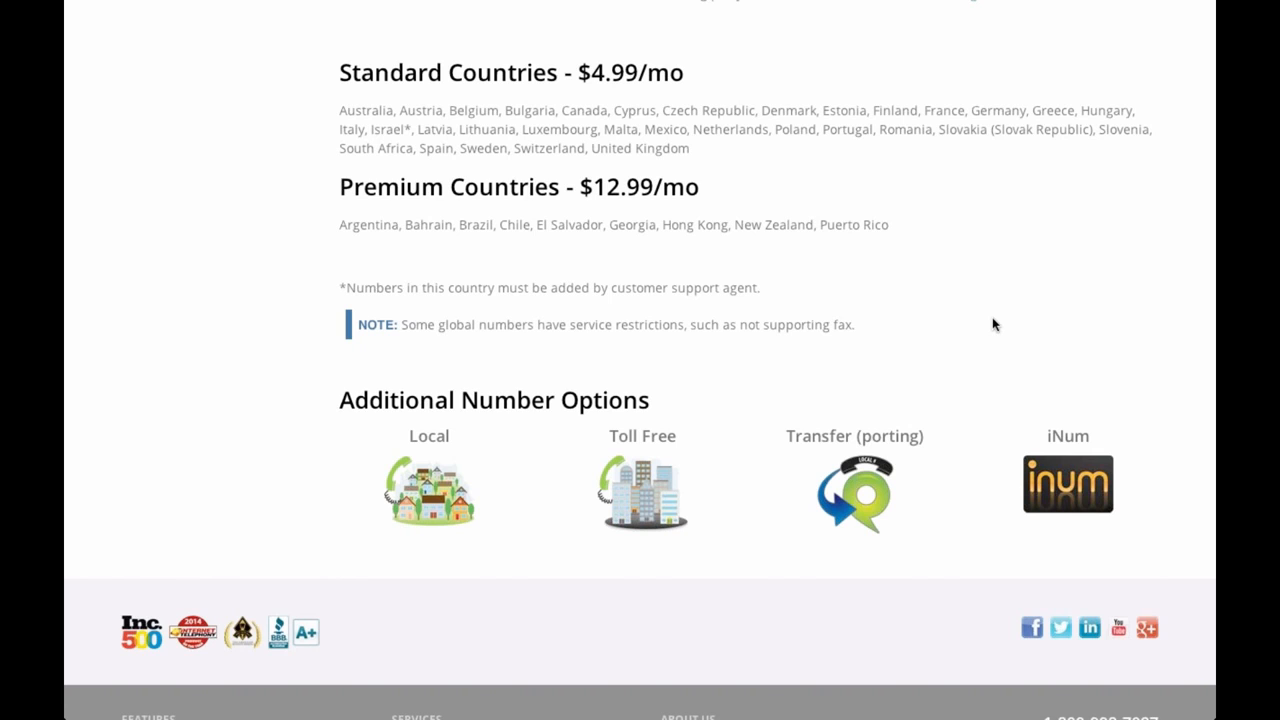
pyautogui.press('super+Tab')
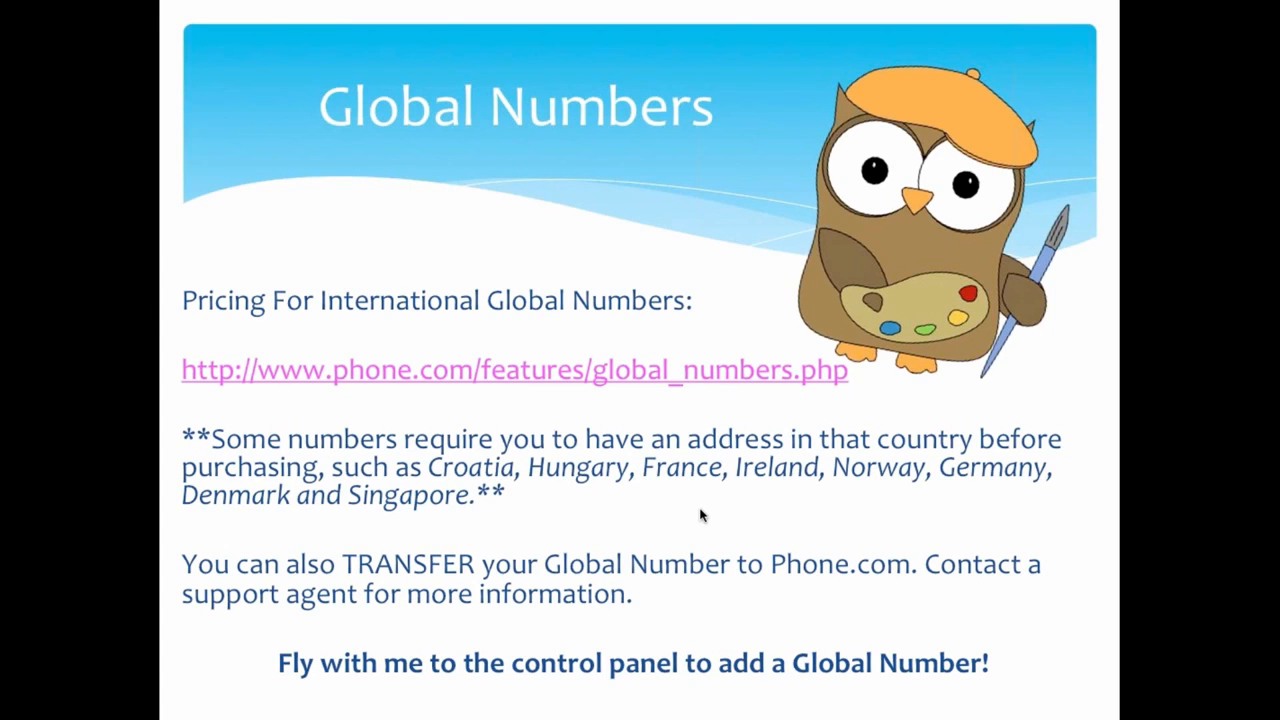
pyautogui.press('super+Tab')
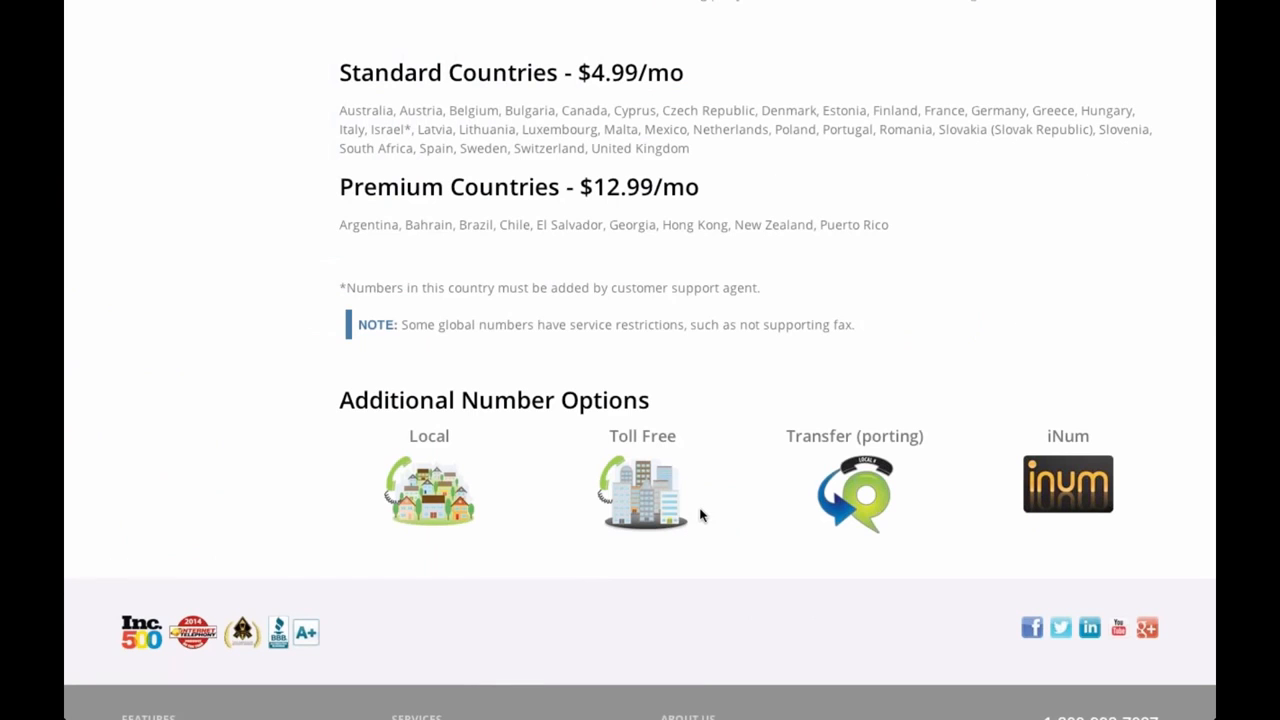
# Close the Global Numbers tab and start adding a new number from Manage Phone Numbers
pyautogui.scroll(6, 686, 153)
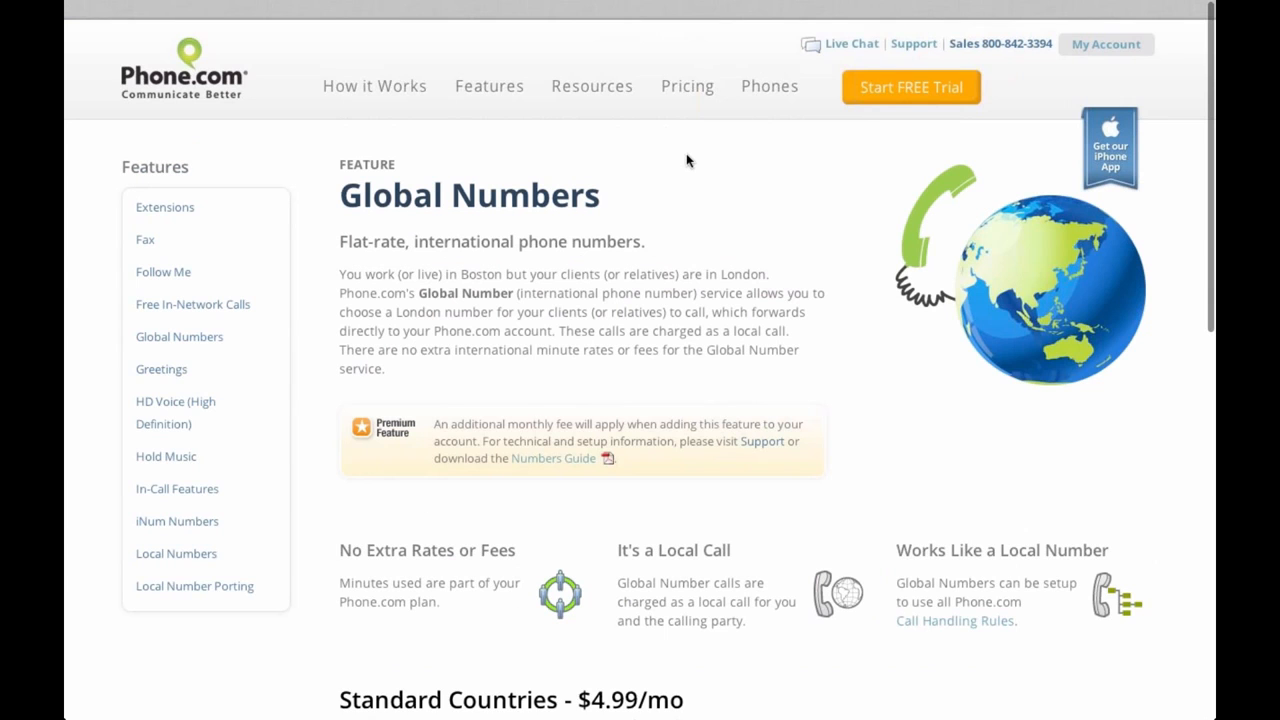
pyautogui.click(407, 41)
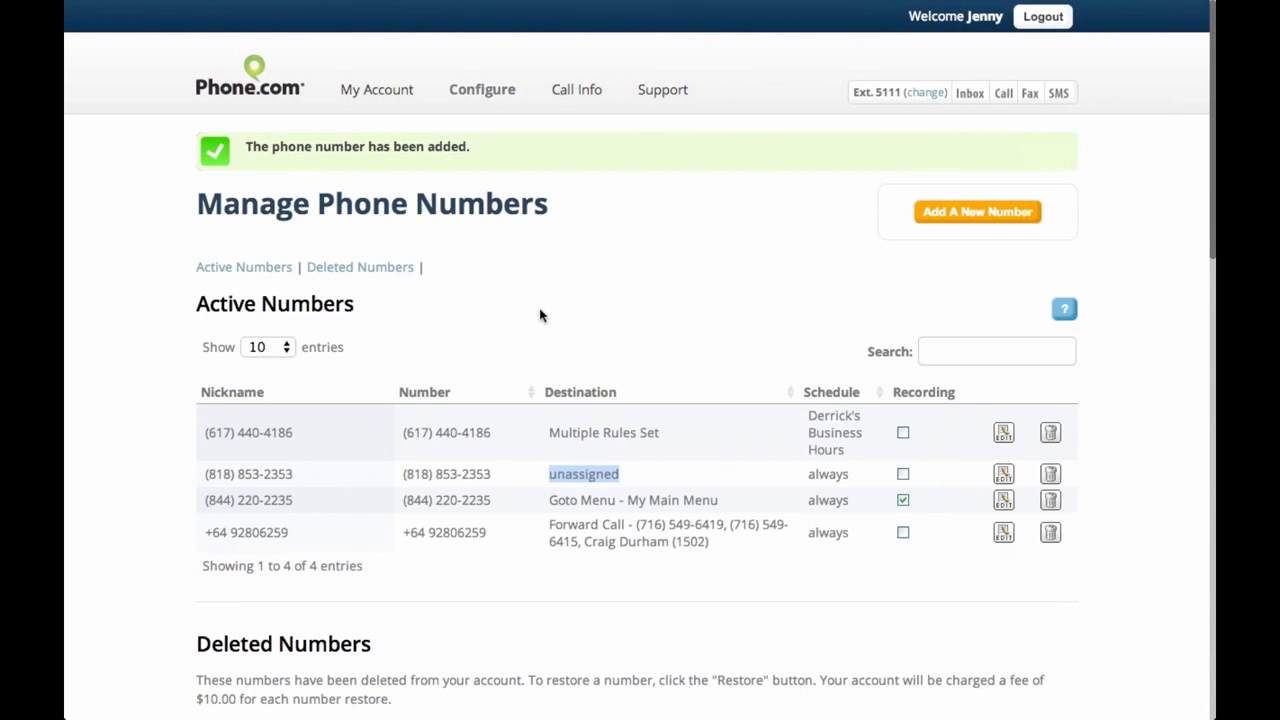
pyautogui.moveTo(494, 91)
pyautogui.click(1008, 216)
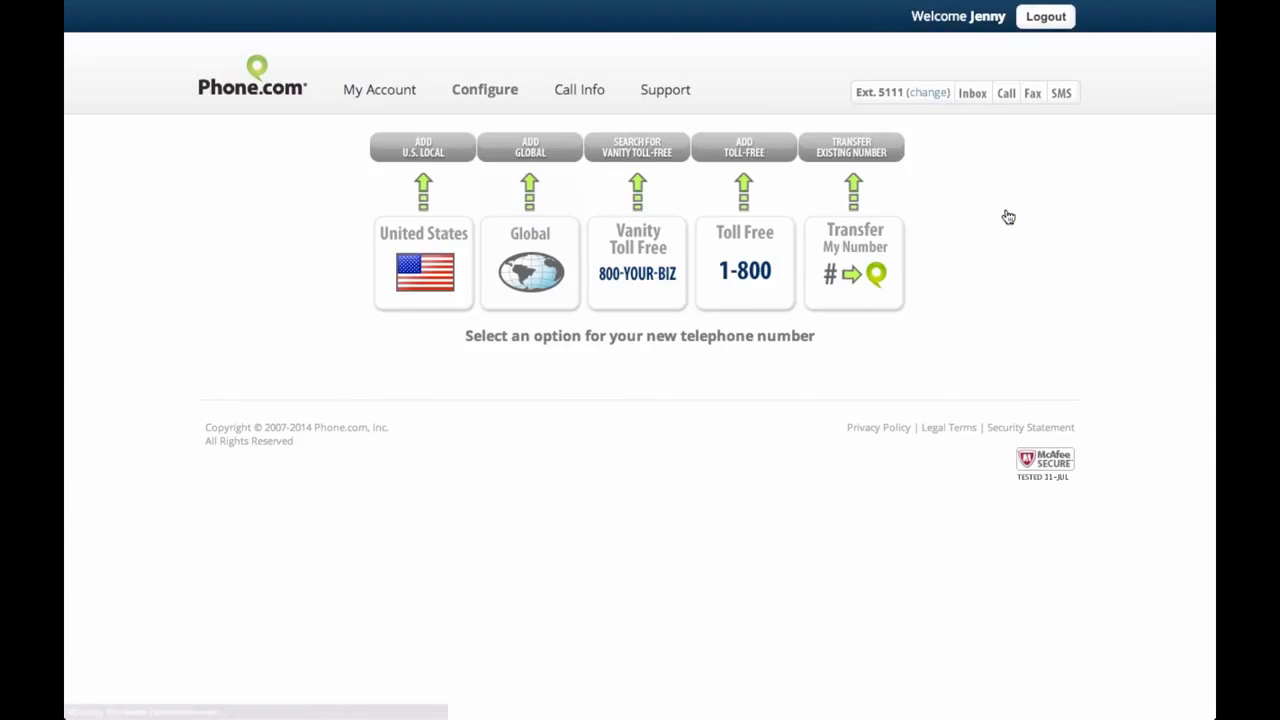
pyautogui.click(556, 160)
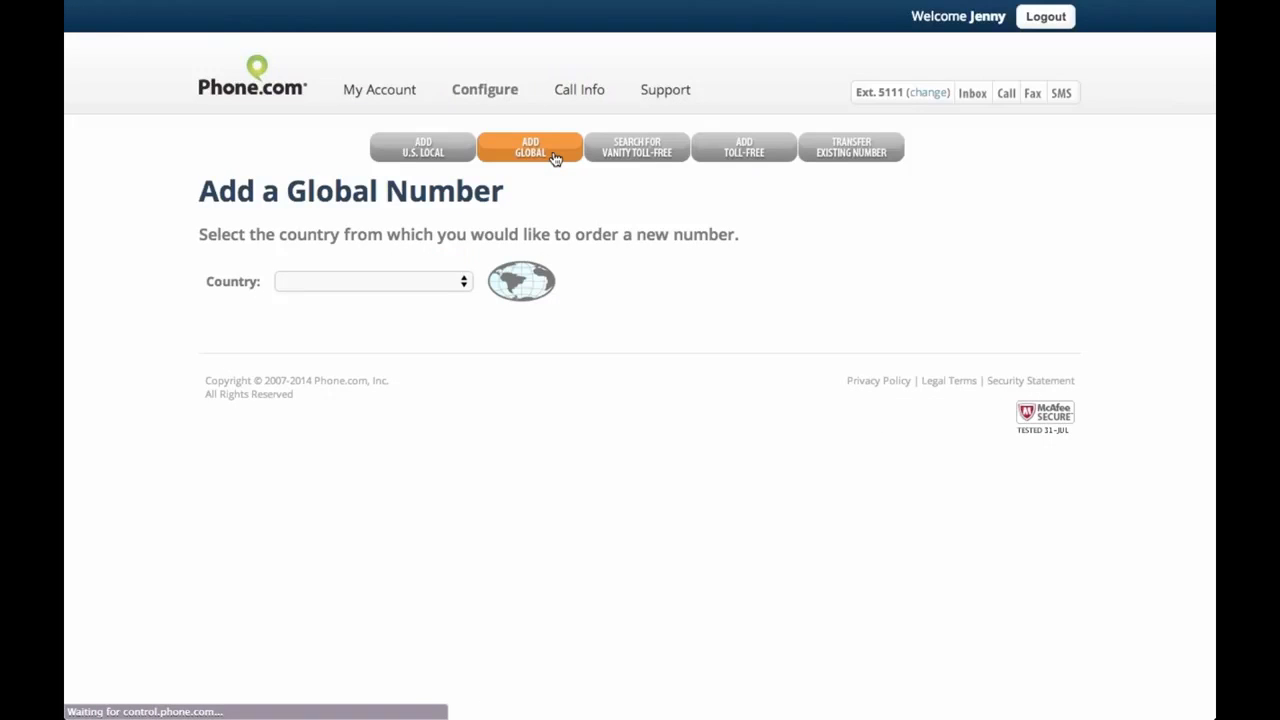
pyautogui.click(419, 281)
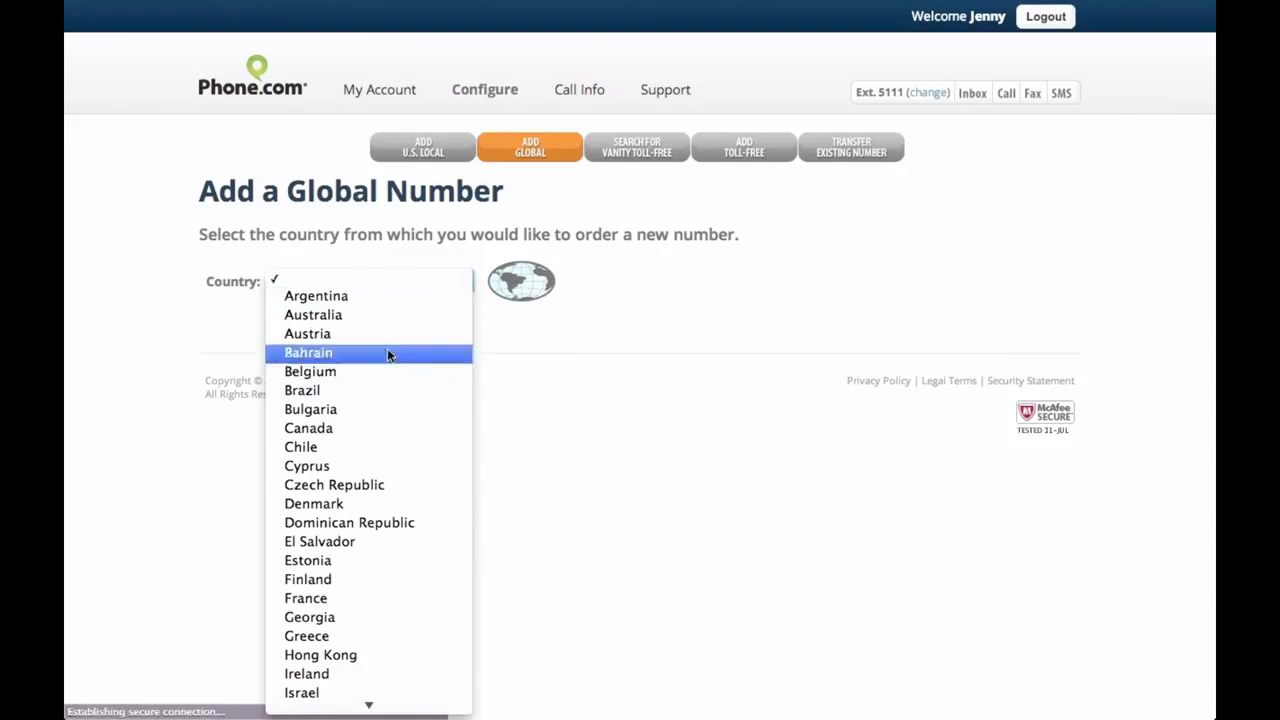
pyautogui.scroll(-3, 375, 425)
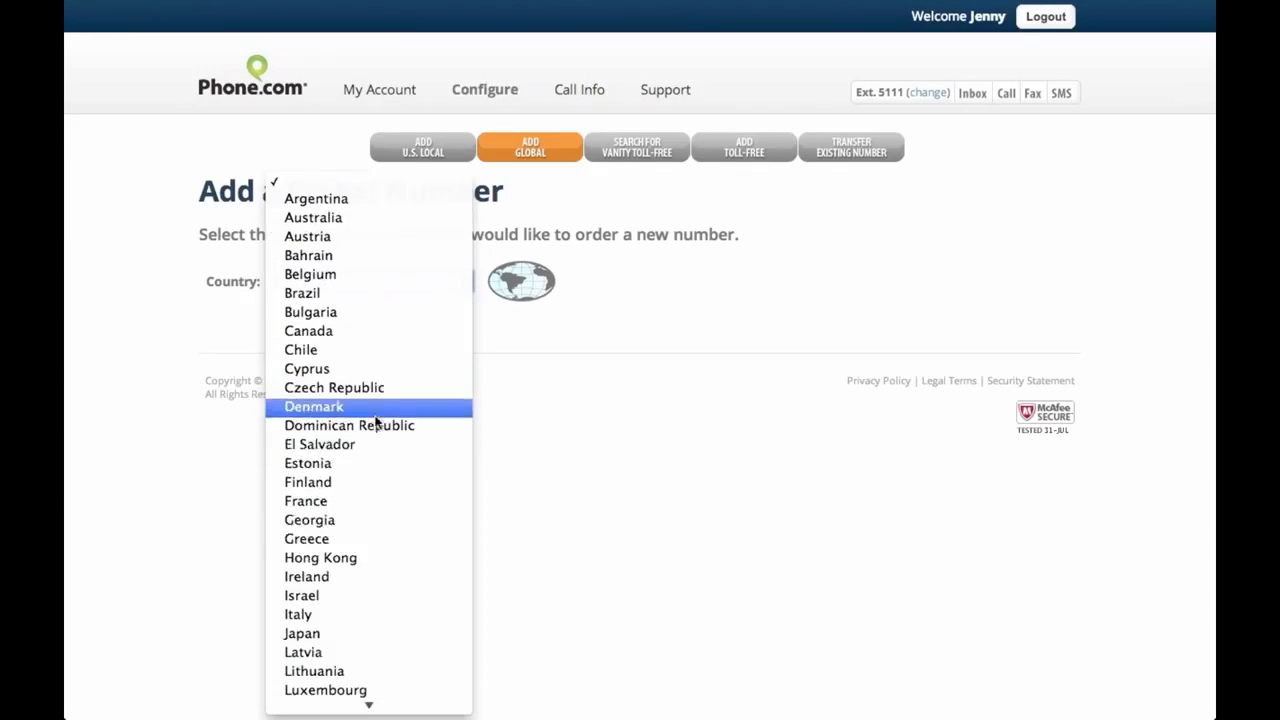
pyautogui.click(322, 576)
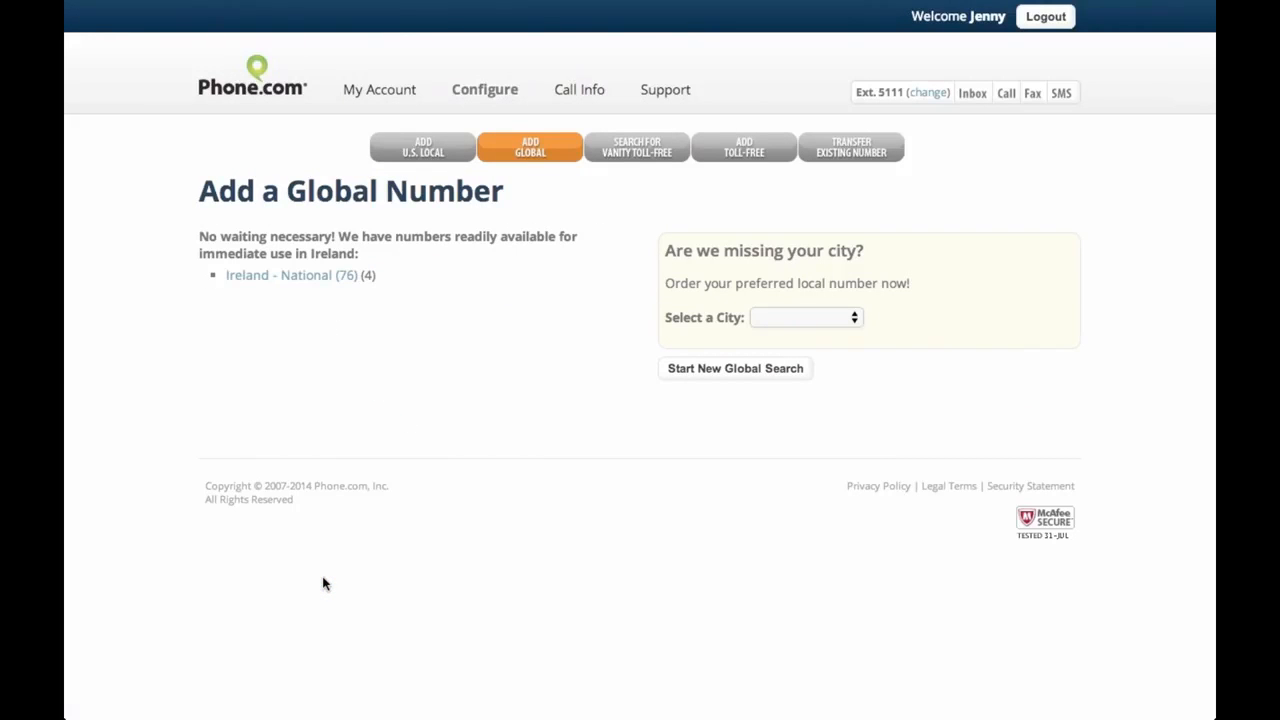
pyautogui.click(345, 277)
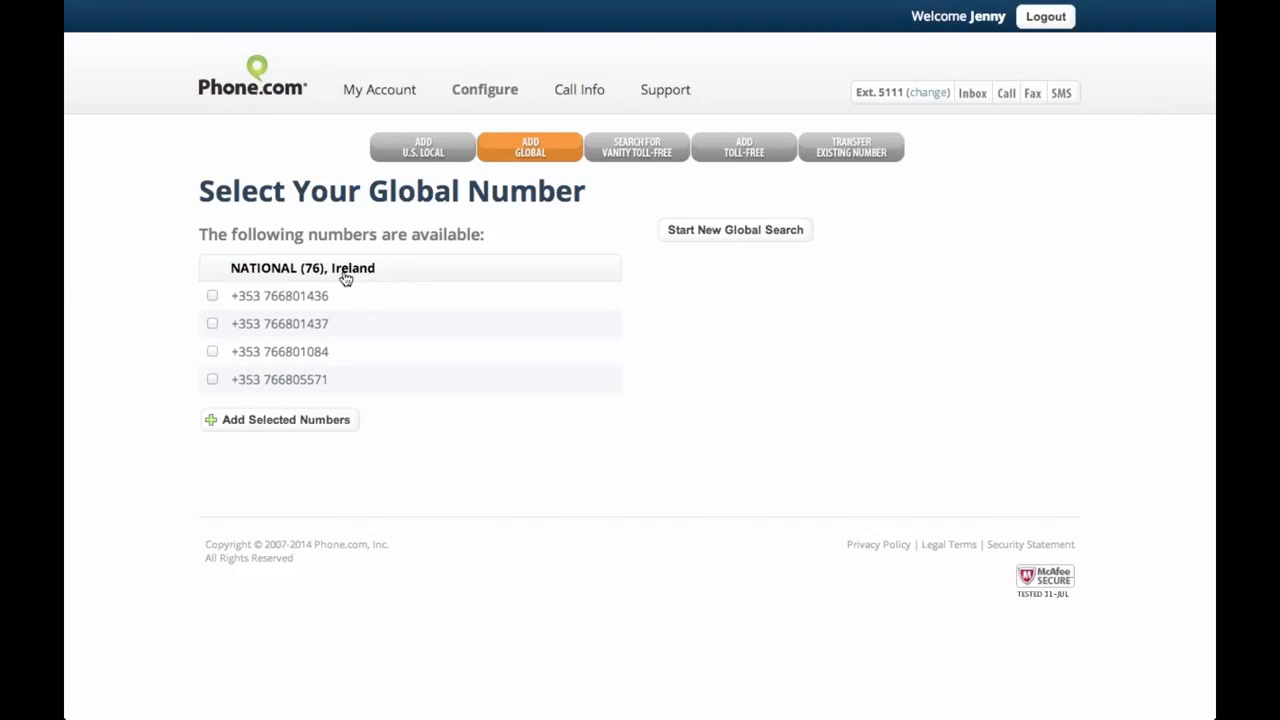
pyautogui.click(213, 297)
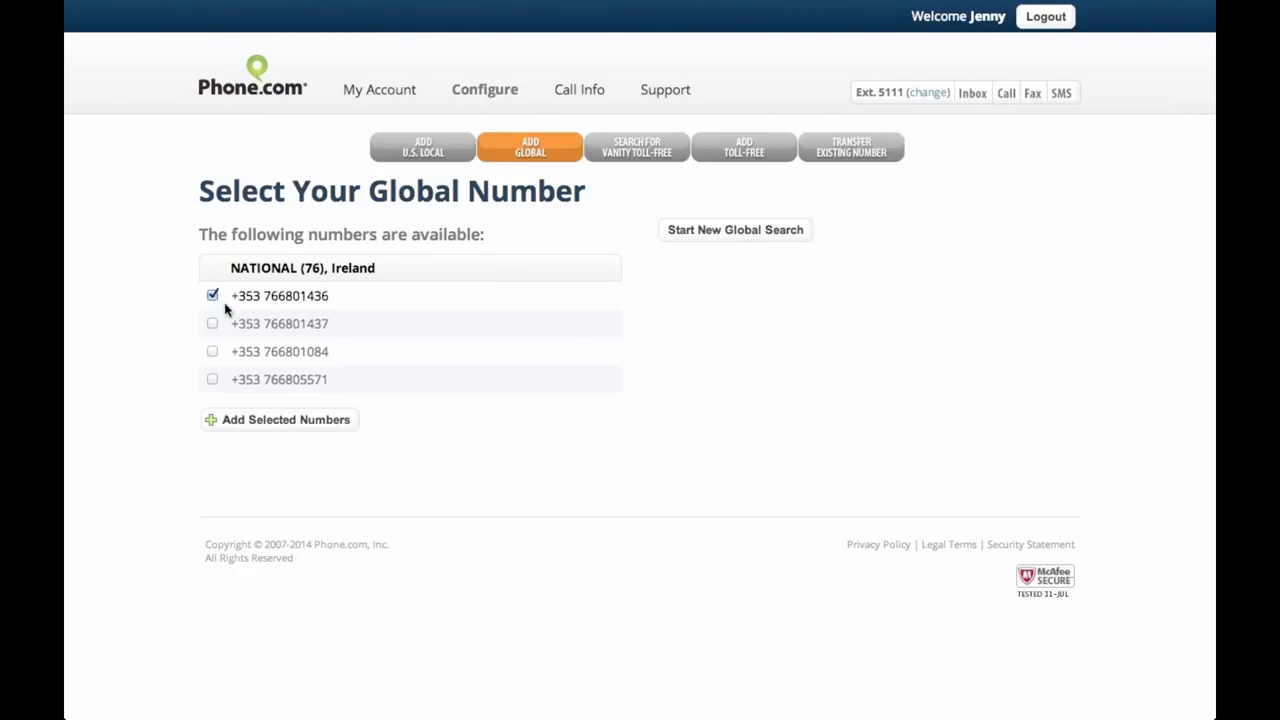
pyautogui.click(324, 432)
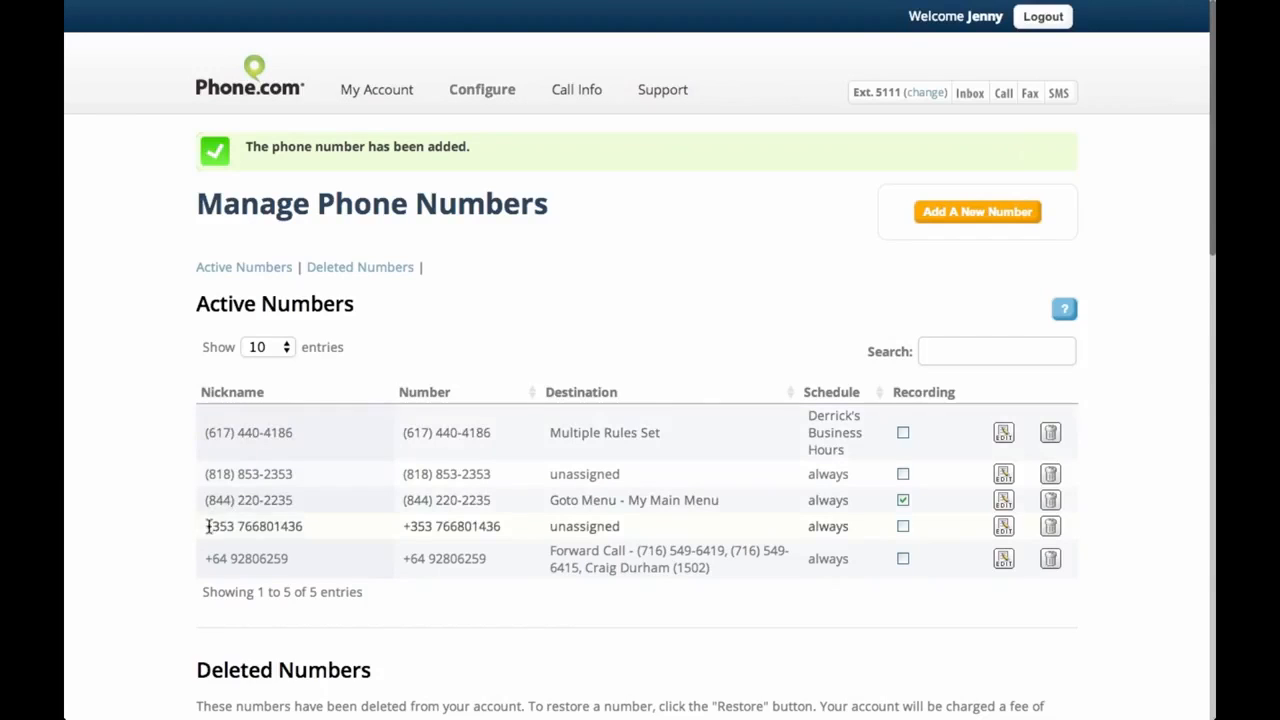
# Highlight the new Ireland number's nickname and number, then return to the Global Numbers slide
pyautogui.moveTo(205, 526); pyautogui.dragTo(313, 530)
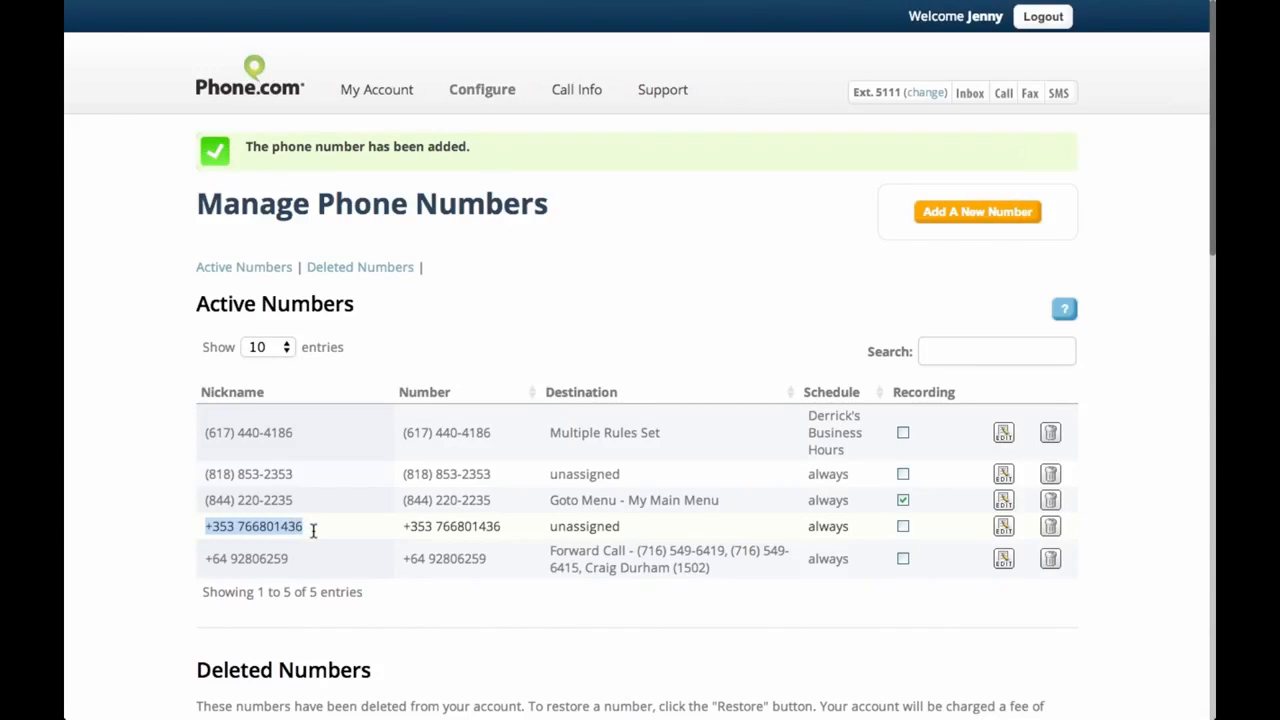
pyautogui.moveTo(402, 526); pyautogui.dragTo(518, 528)
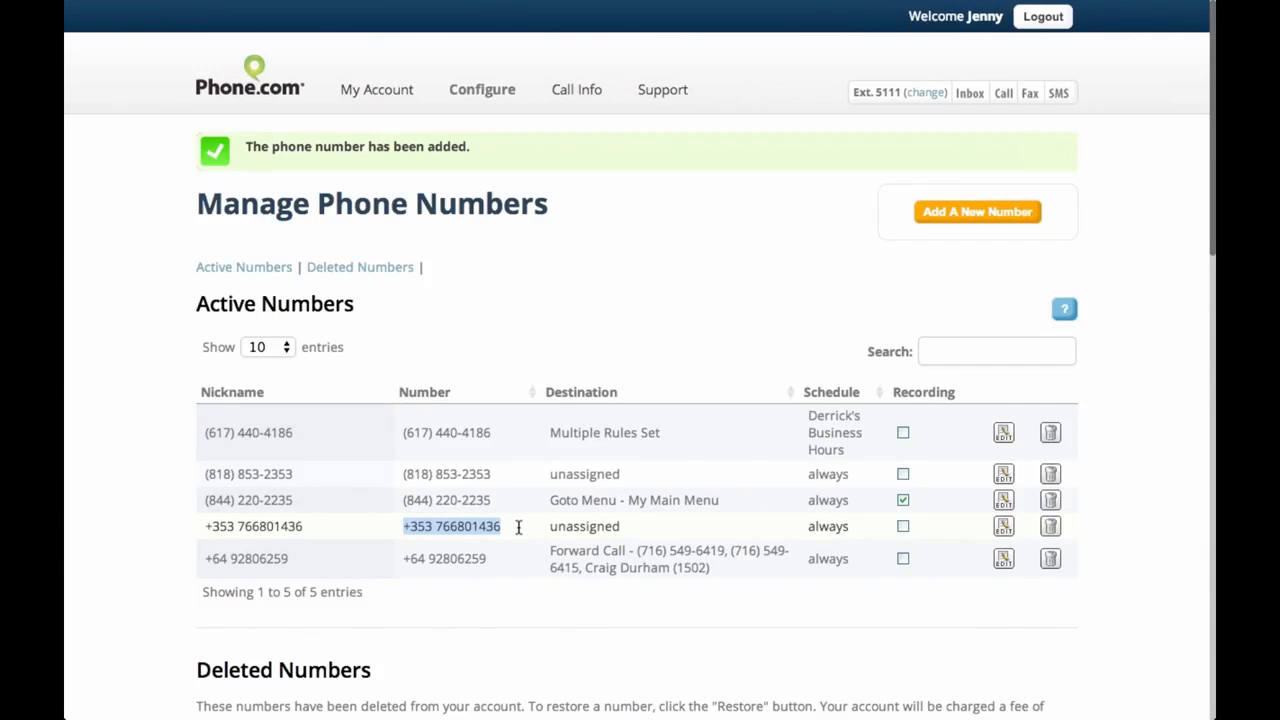
pyautogui.click(566, 525)
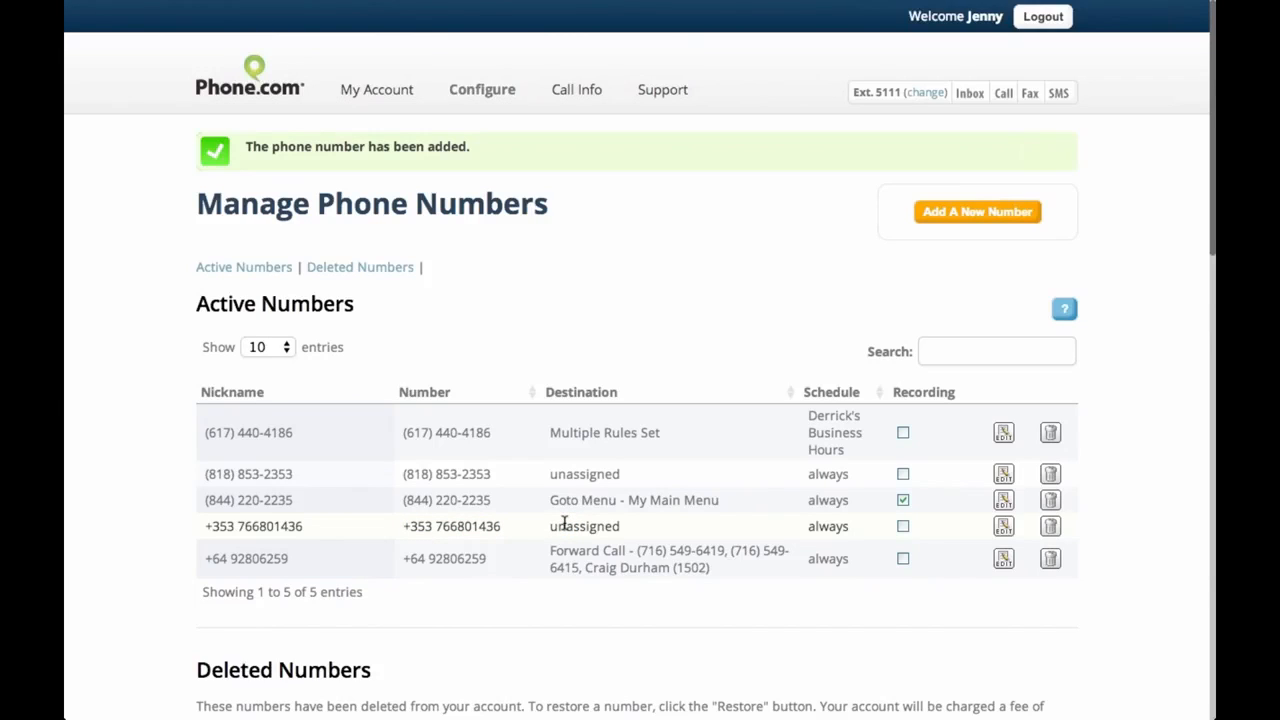
pyautogui.press('super+Tab')
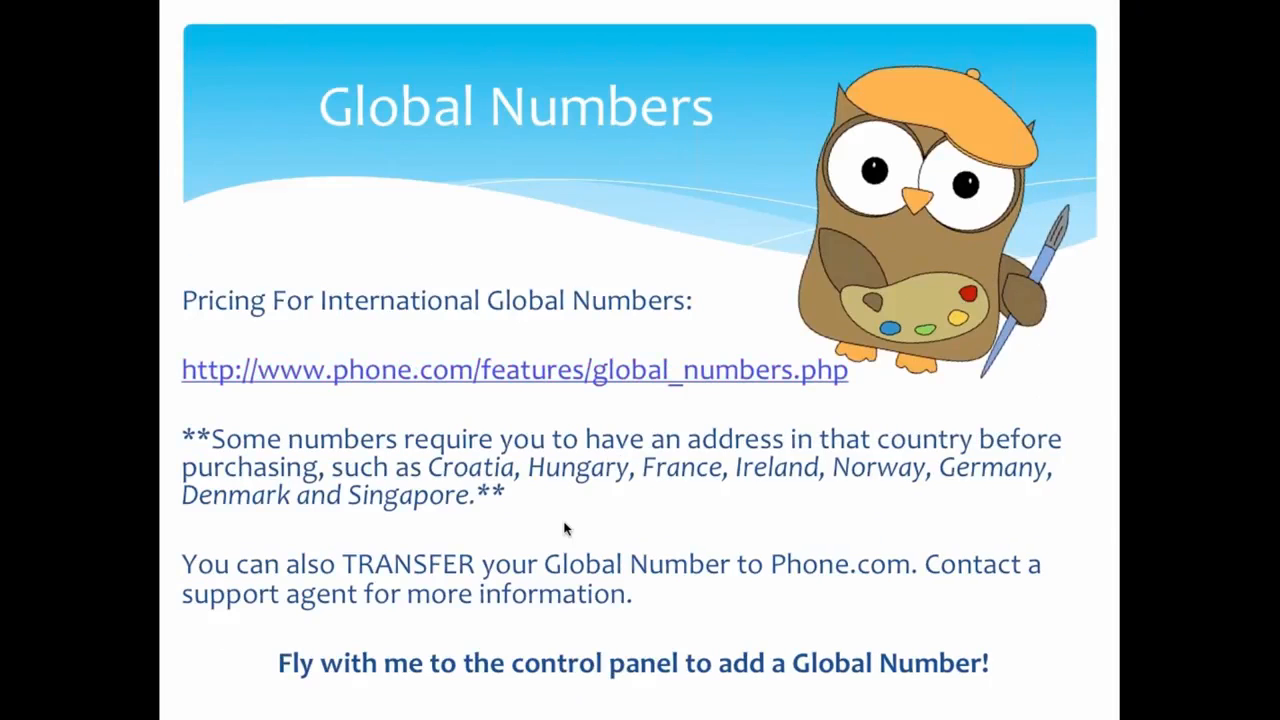
# Advance to the Toll Free & Vanity Toll Free Numbers slide, then return to Manage Phone Numbers
pyautogui.click(566, 529)
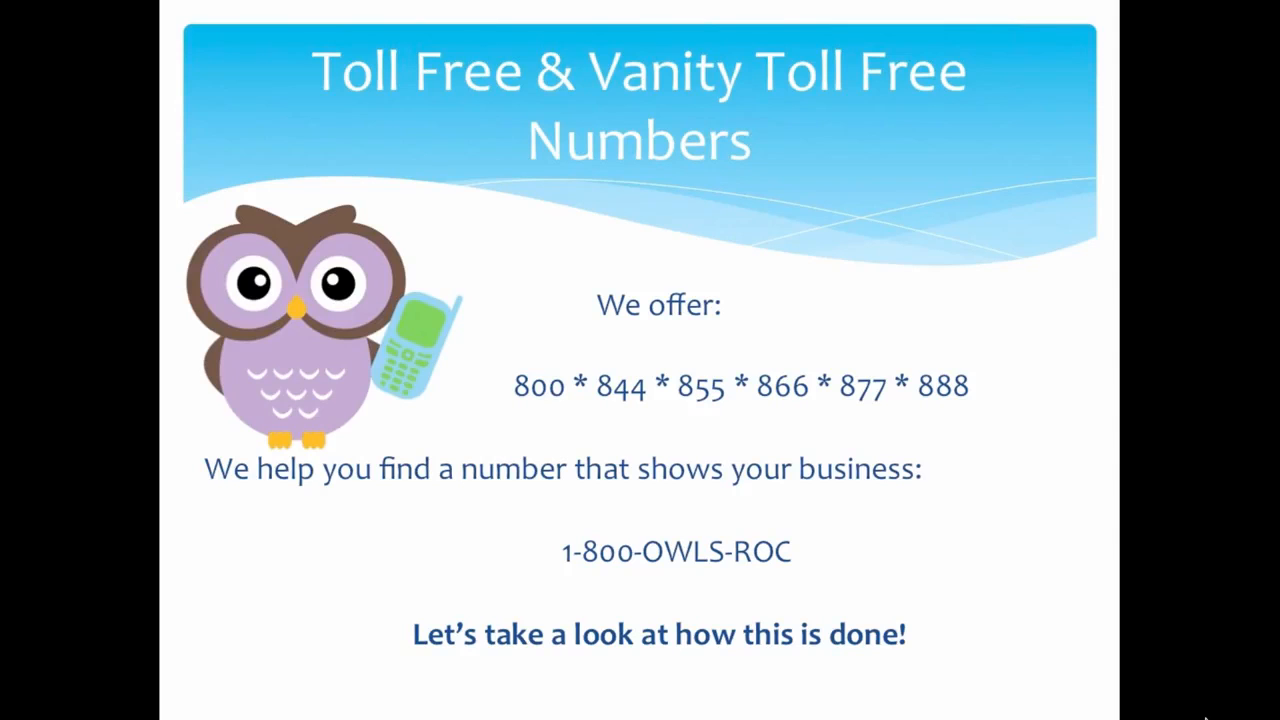
pyautogui.press('super+Tab')
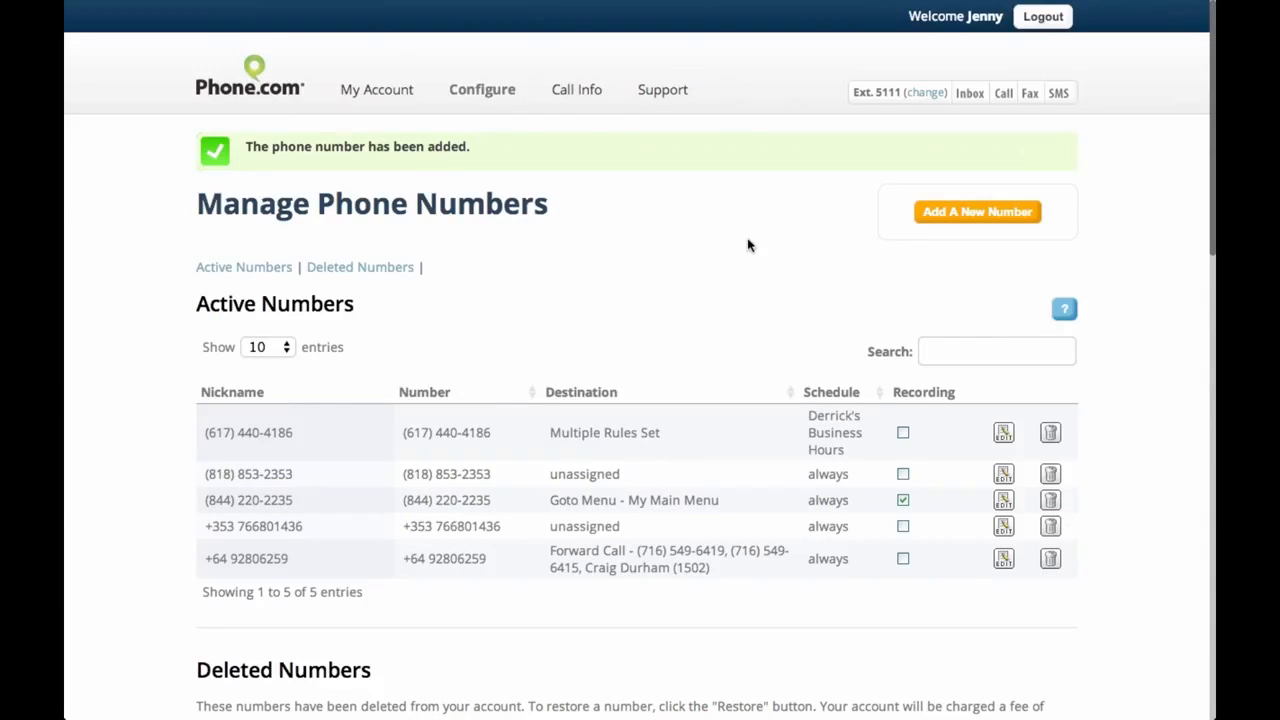
# Start a new number and choose the Vanity Toll Free 800-YOUR-BIZ search
pyautogui.moveTo(500, 100)
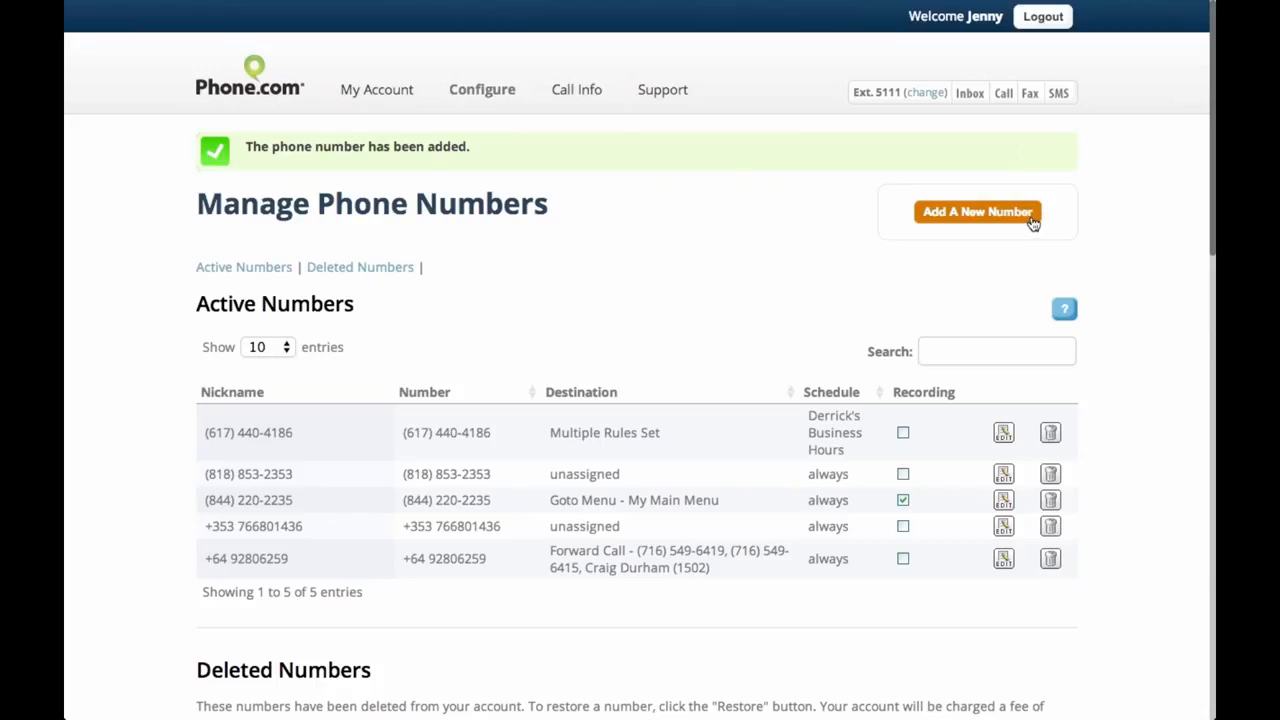
pyautogui.click(1031, 216)
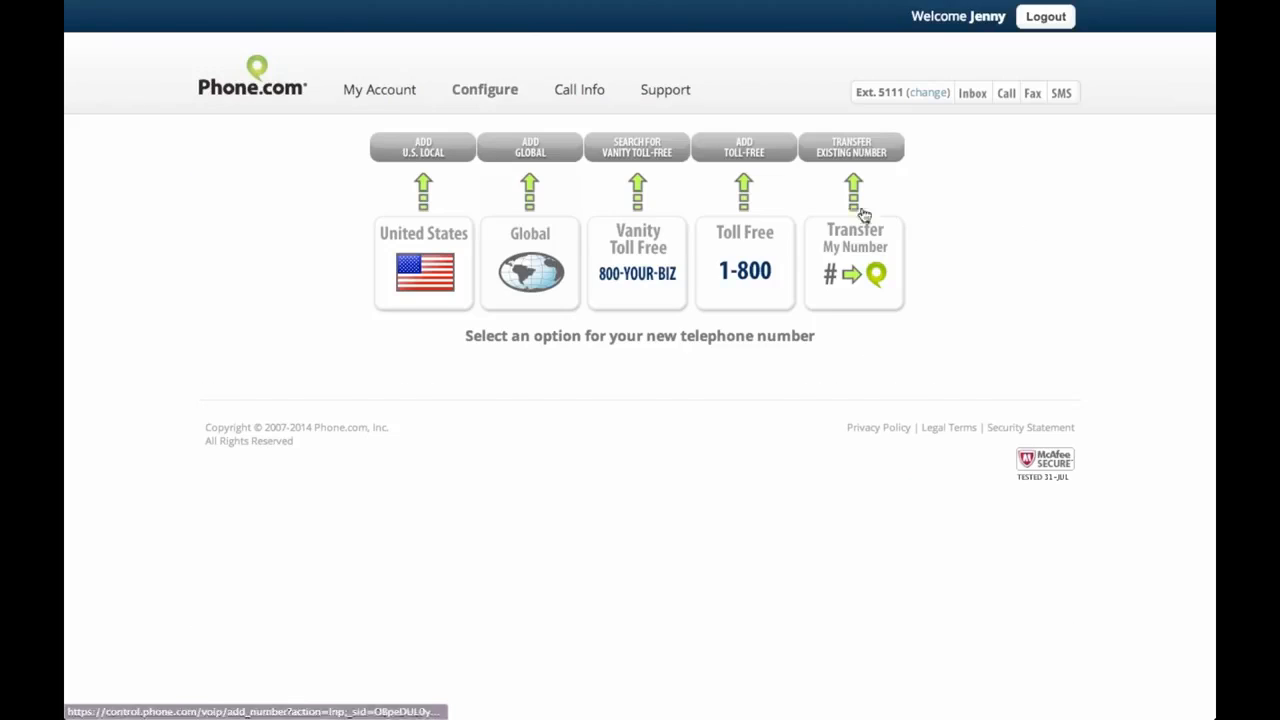
pyautogui.click(637, 156)
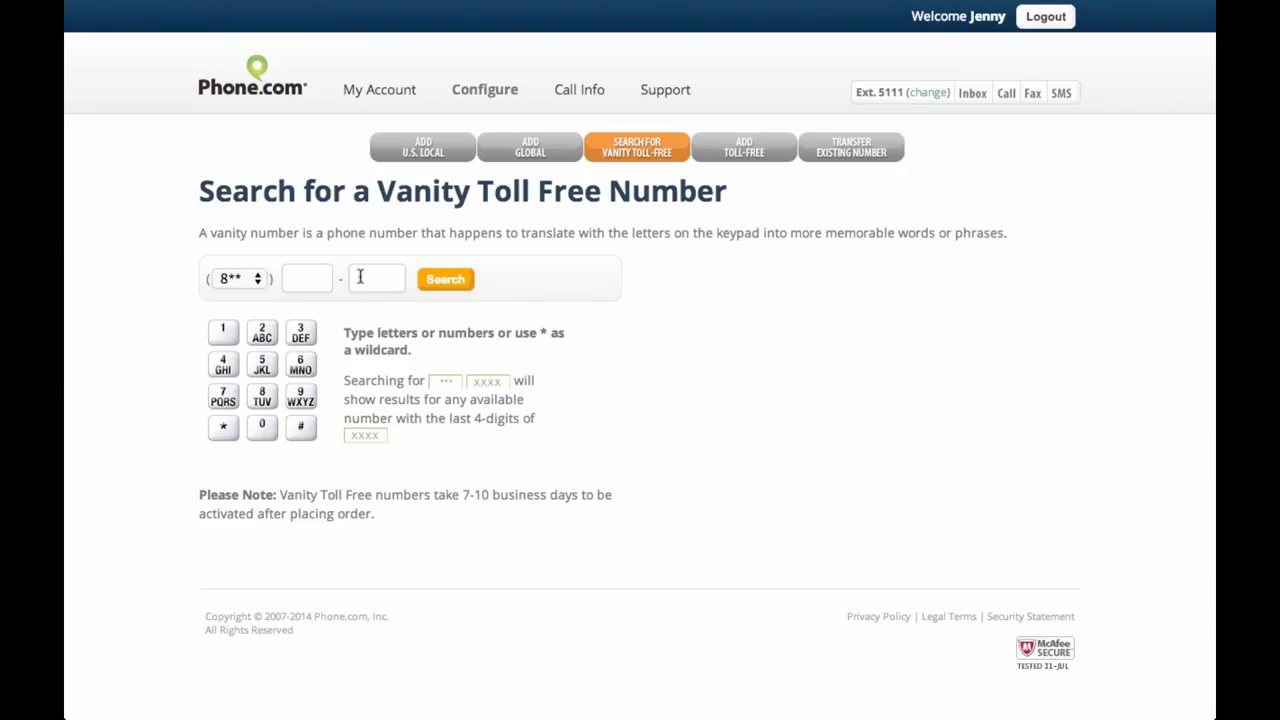
# Search vanity toll-free numbers for 8** 695-7762 using the keypad
pyautogui.click(262, 281)
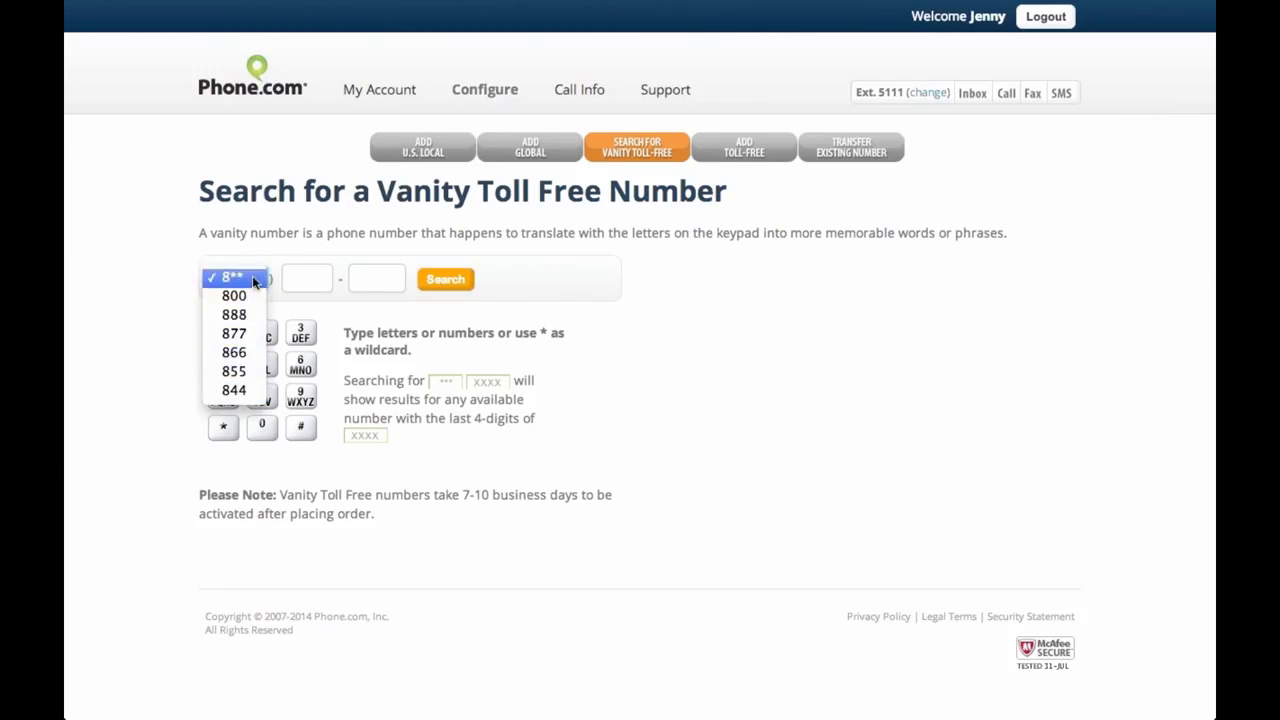
pyautogui.click(232, 277)
pyautogui.click(306, 272)
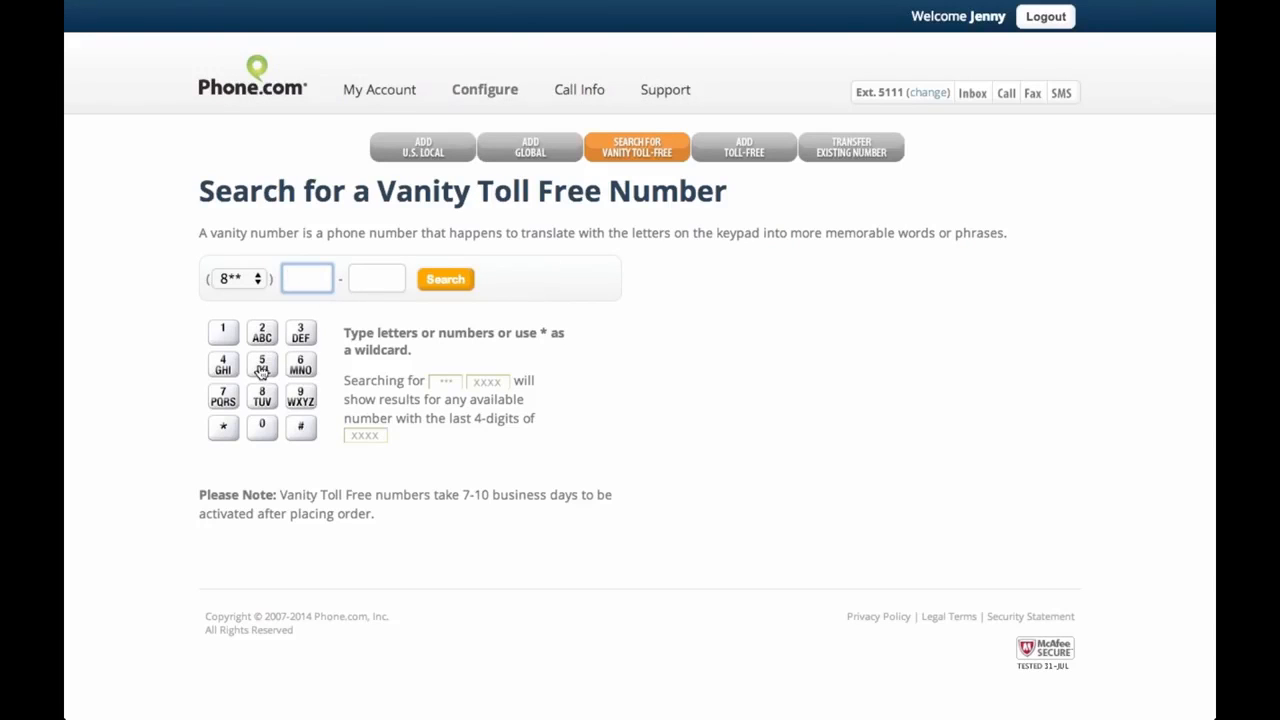
pyautogui.click(300, 365)
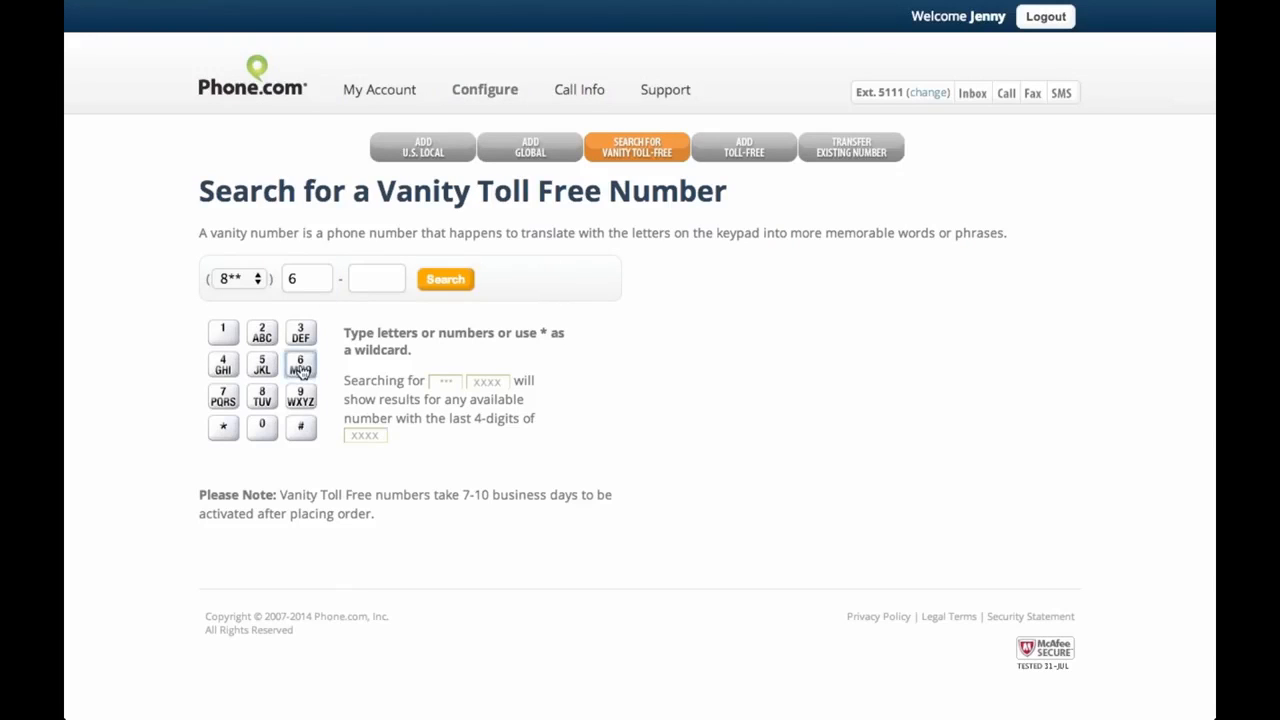
pyautogui.click(303, 406)
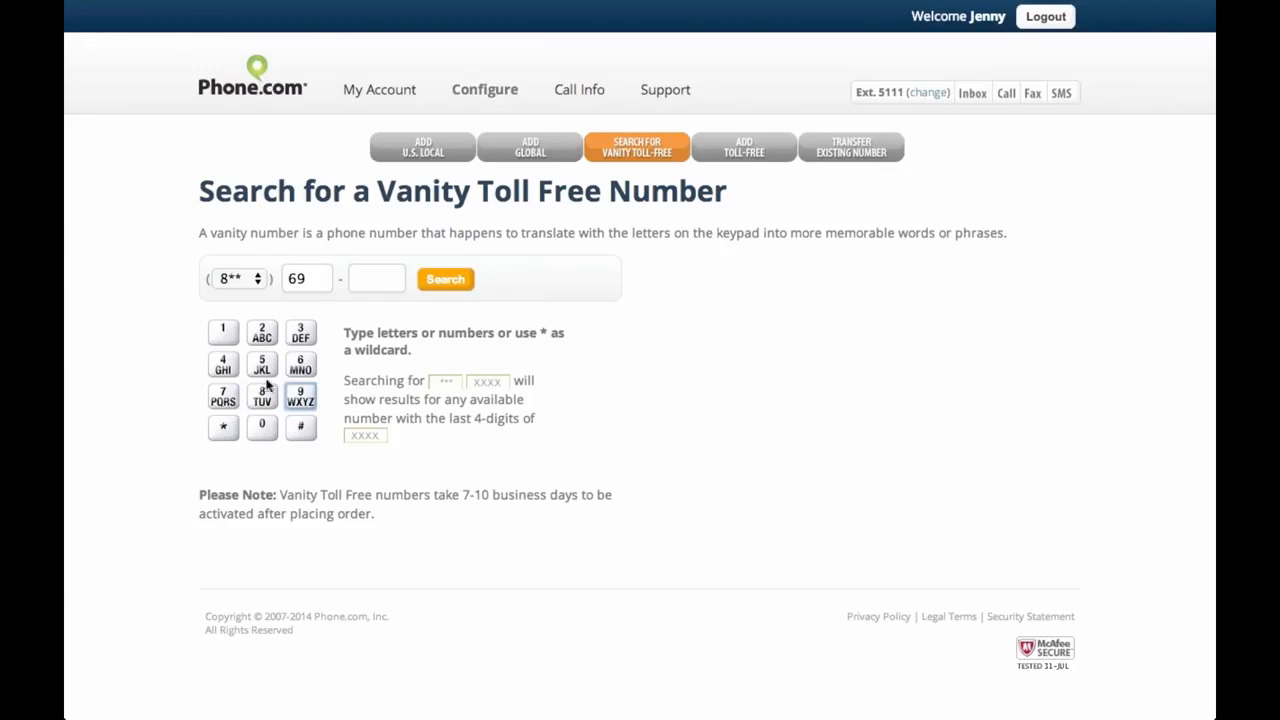
pyautogui.click(265, 376)
pyautogui.click(226, 400)
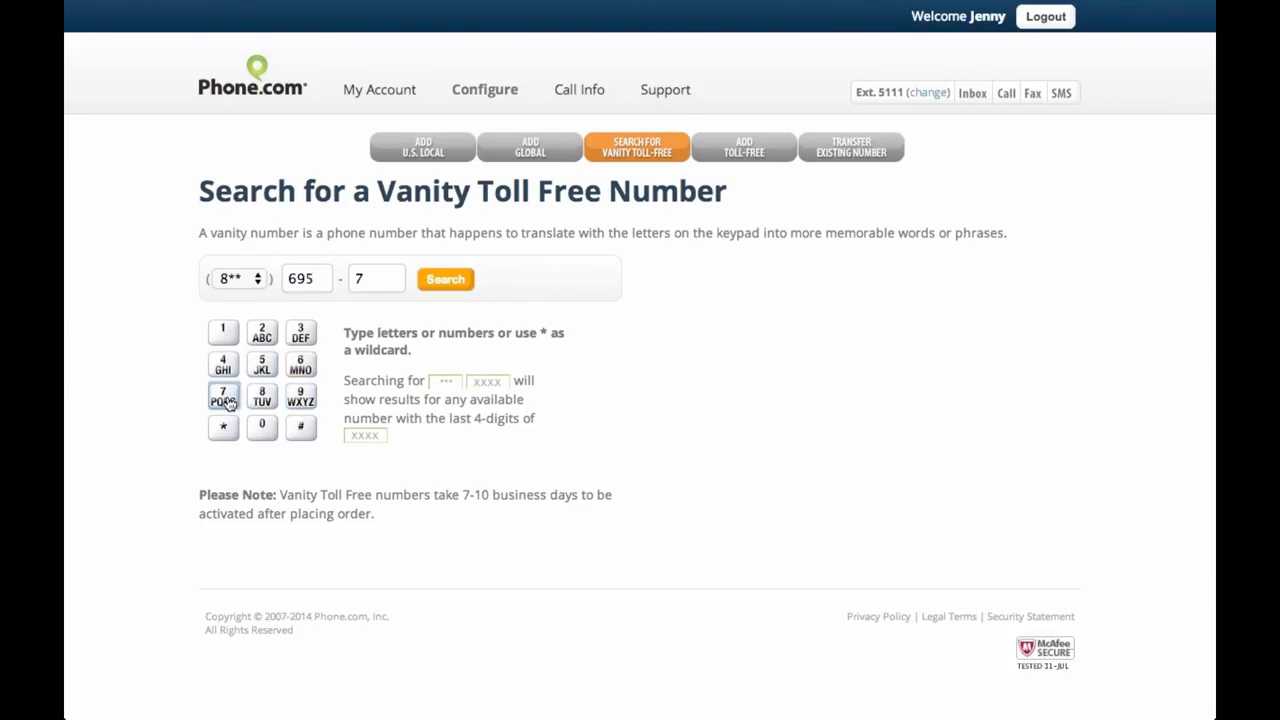
pyautogui.click(226, 400)
pyautogui.click(300, 366)
pyautogui.click(268, 338)
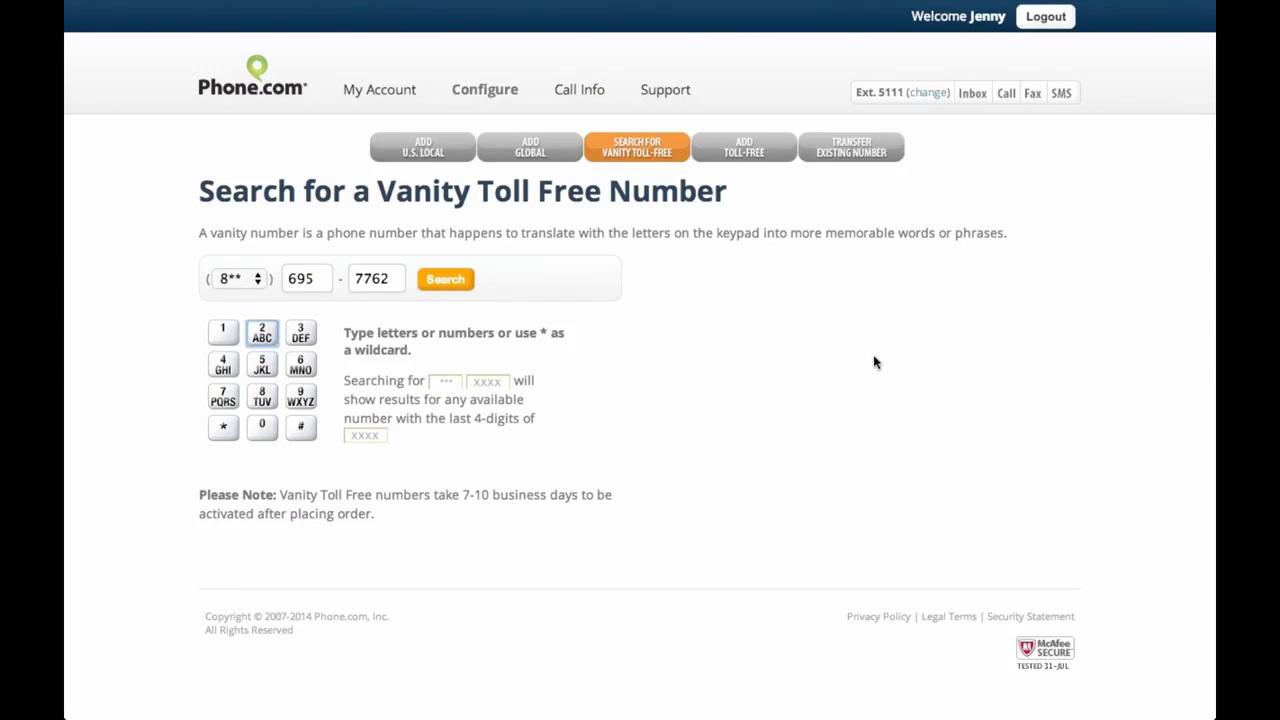
pyautogui.click(443, 281)
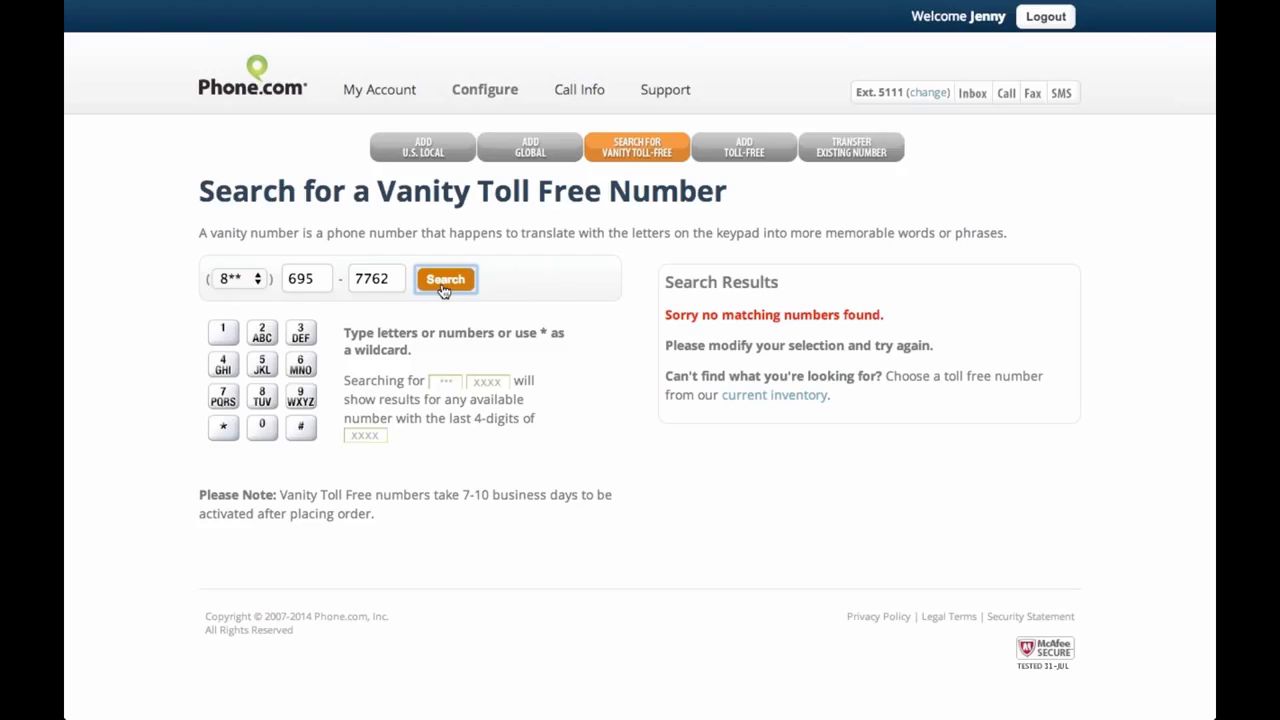
# Change the last four digits to the 7*** wildcard and search again
pyautogui.click(393, 280)
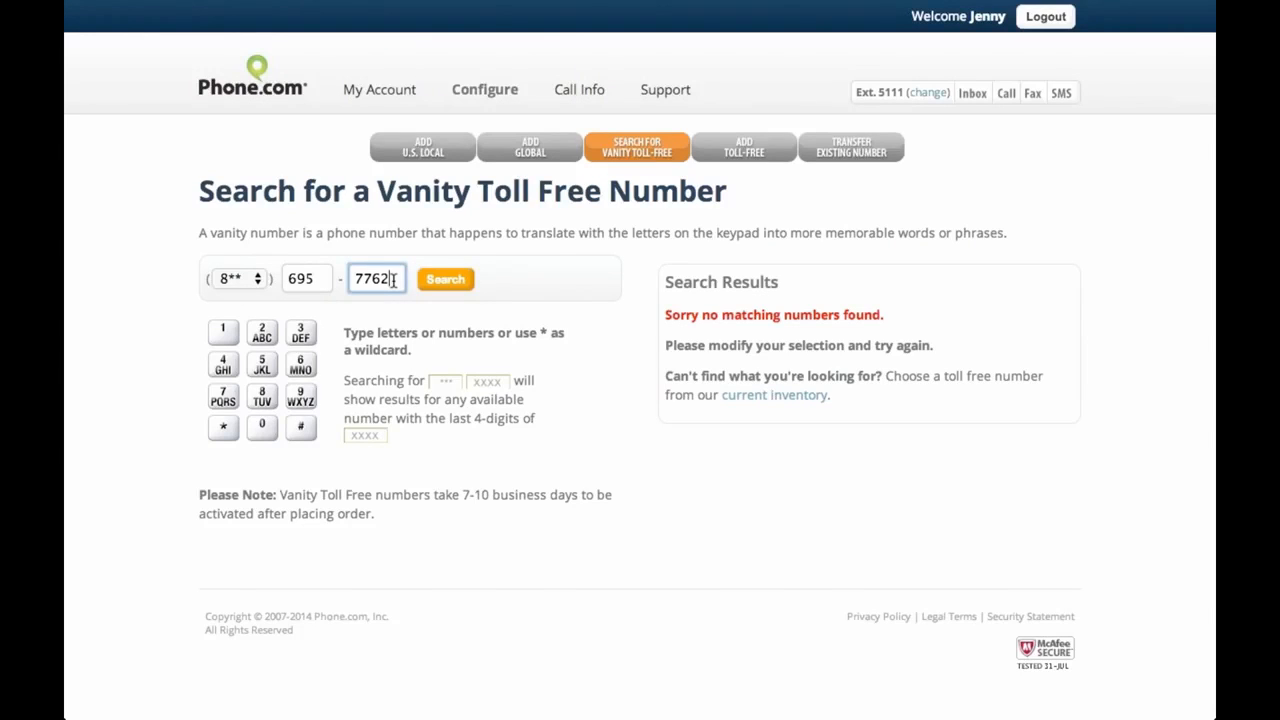
pyautogui.press('BackSpace')
pyautogui.press('BackSpace')
pyautogui.press('BackSpace')
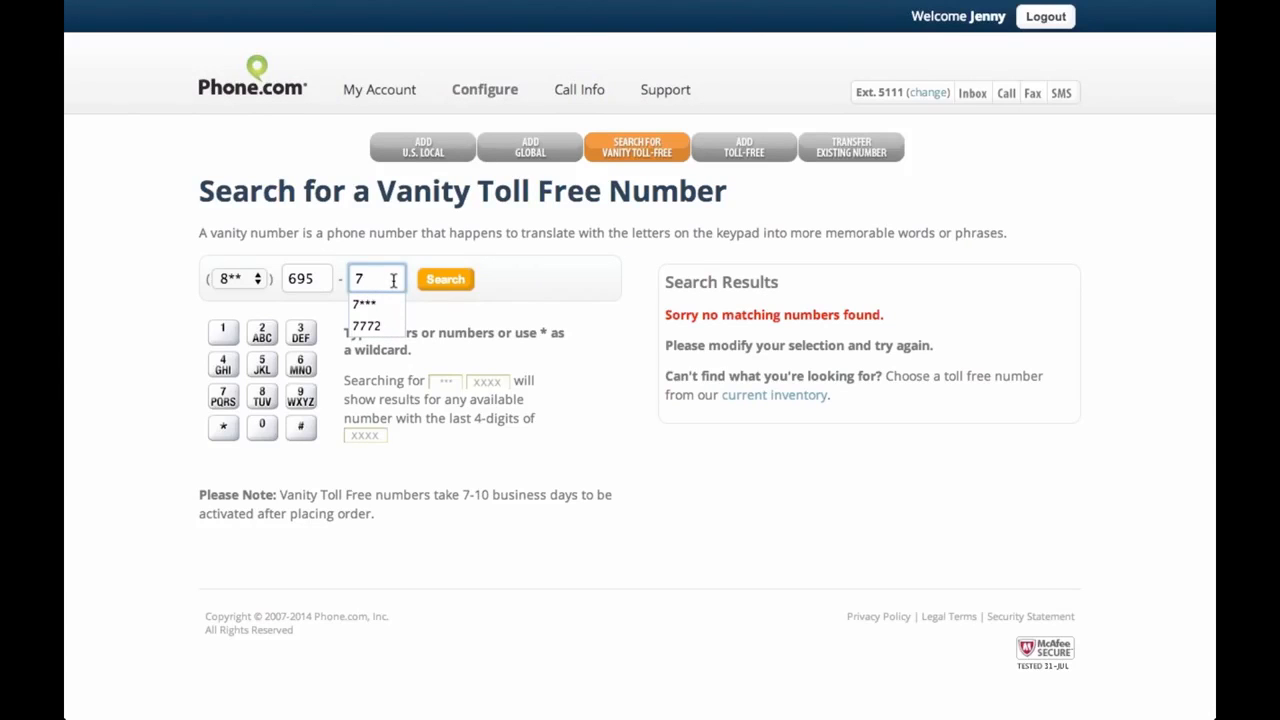
pyautogui.write('***')
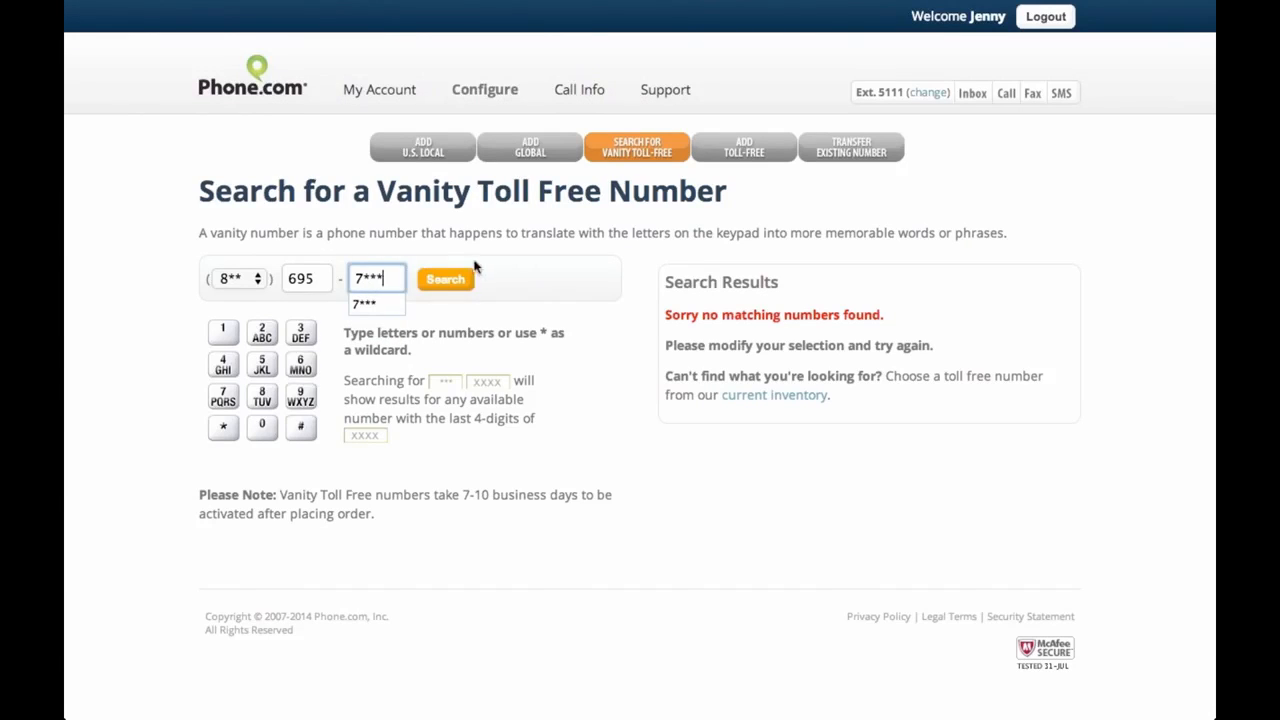
pyautogui.click(428, 228)
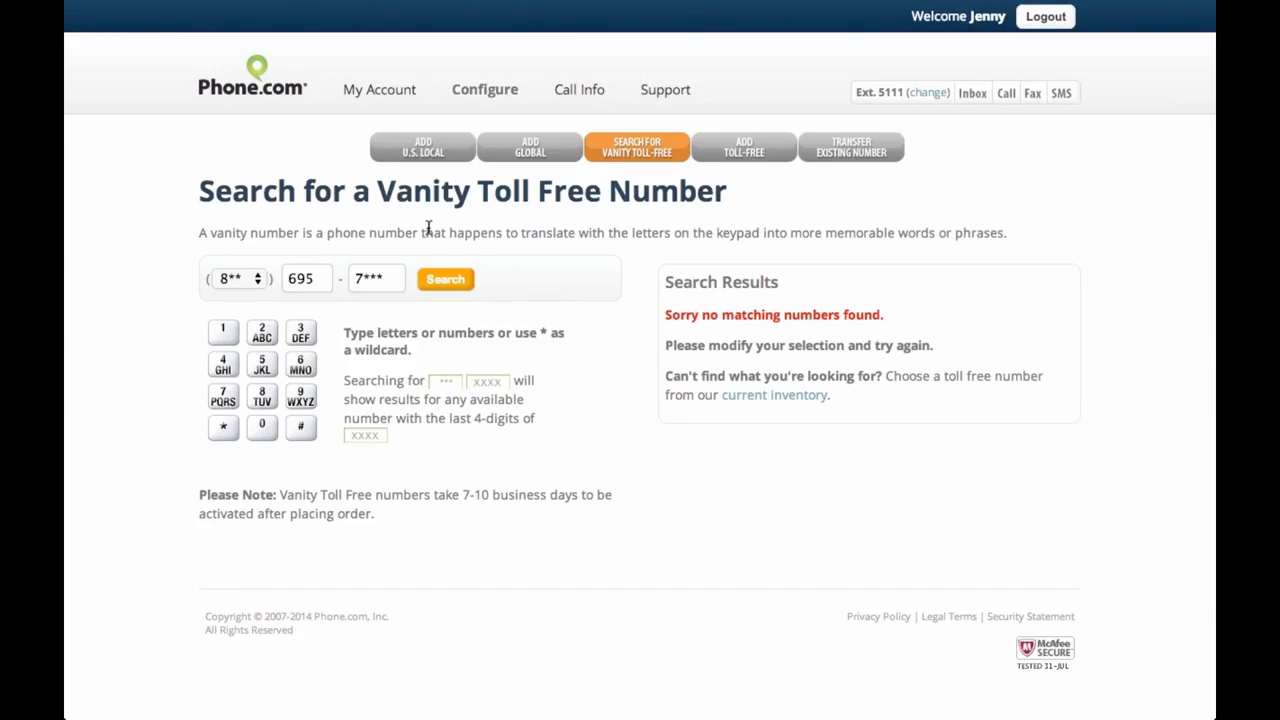
pyautogui.moveTo(343, 332); pyautogui.dragTo(411, 342)
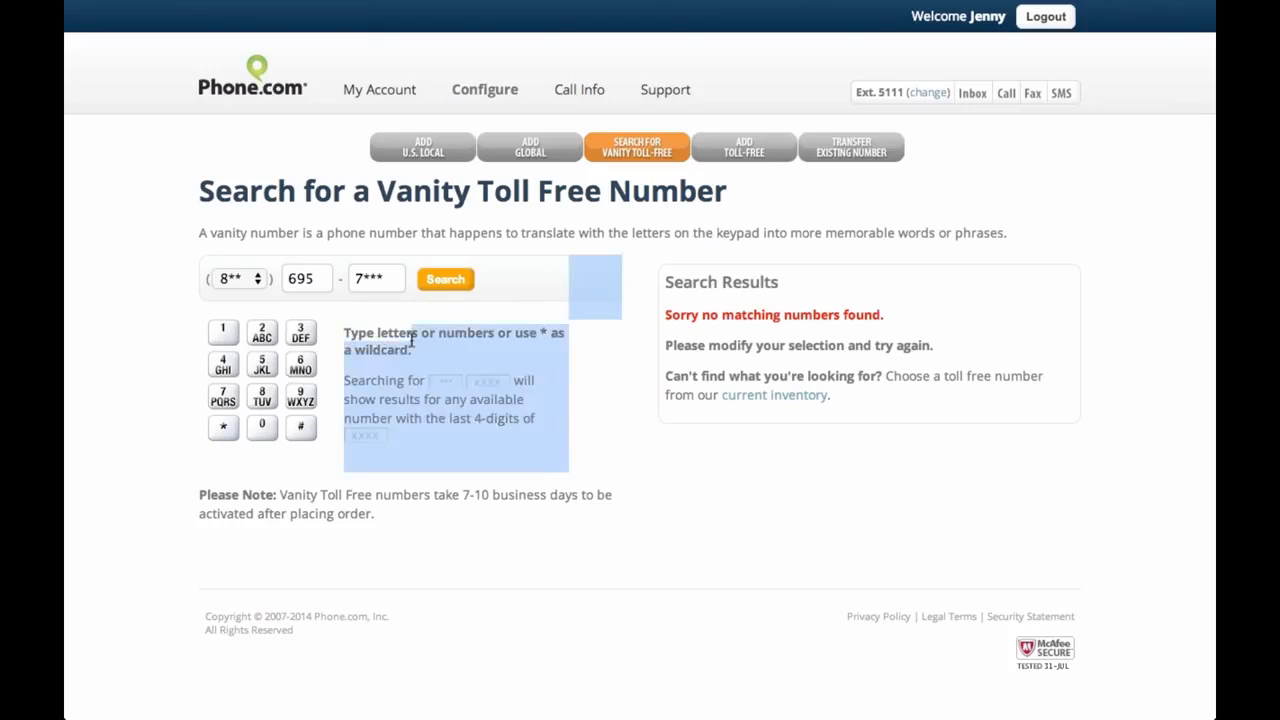
pyautogui.click(411, 342)
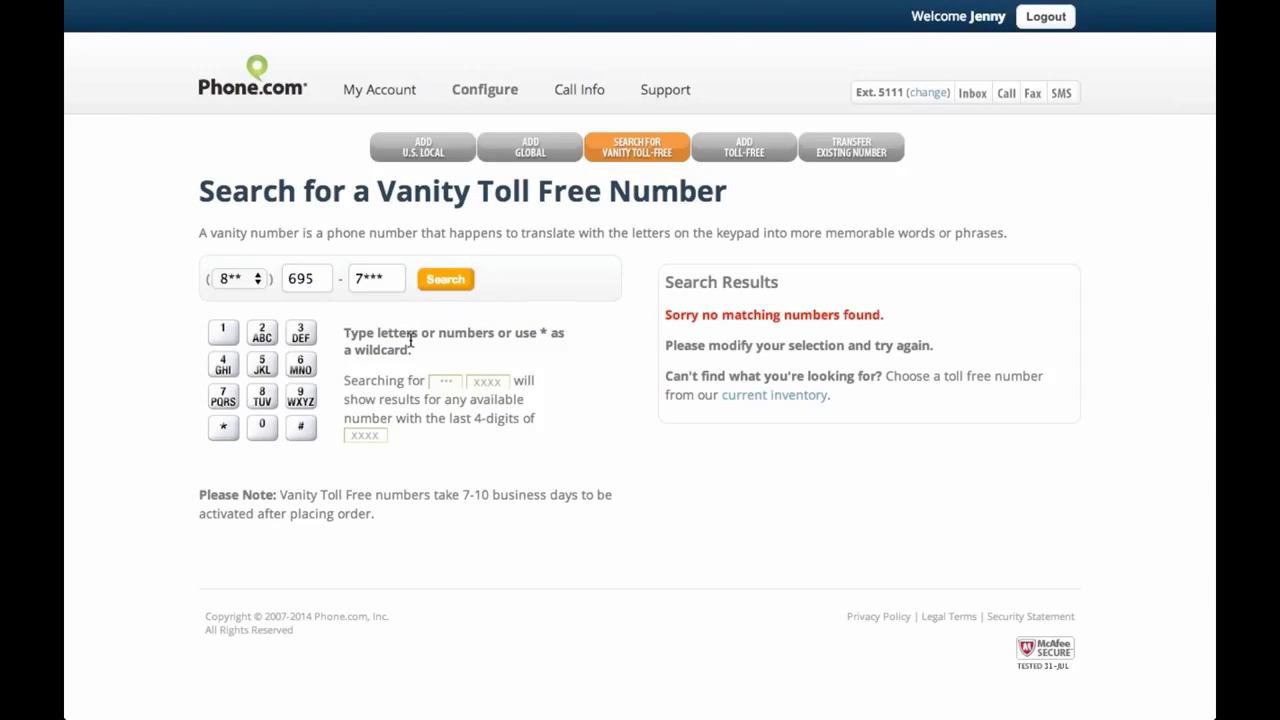
pyautogui.click(394, 270)
pyautogui.click(453, 281)
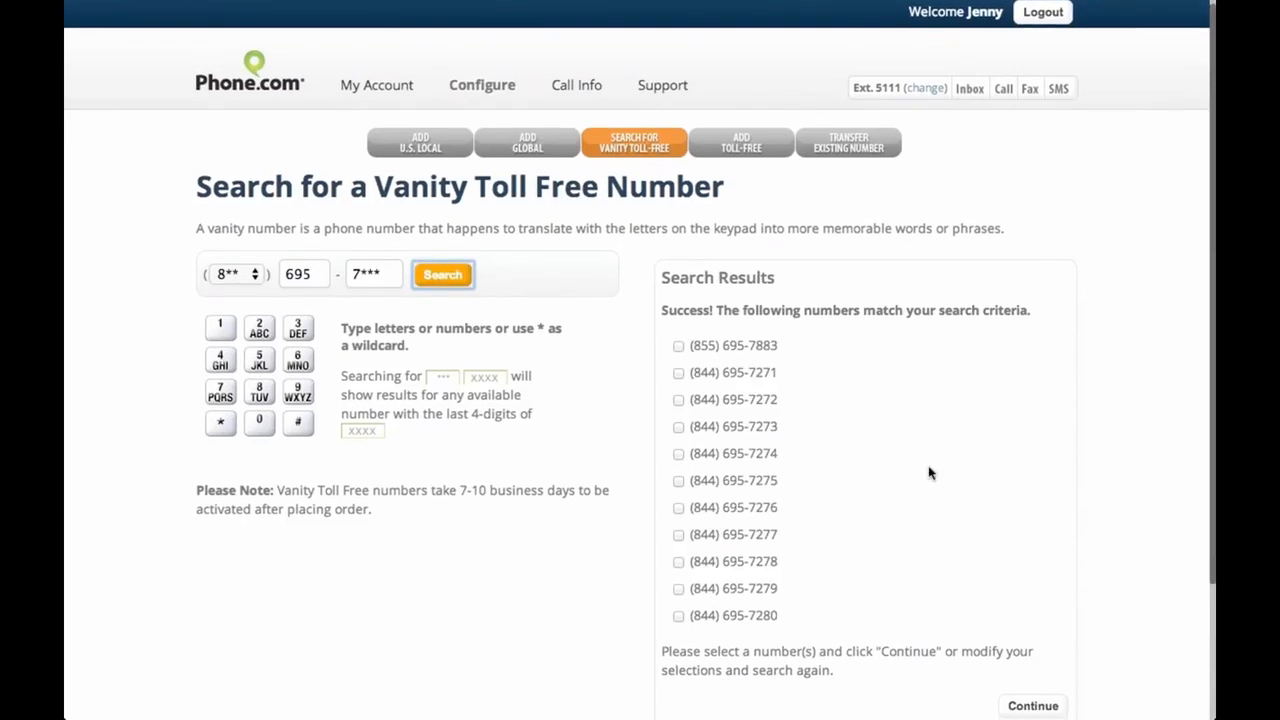
pyautogui.scroll(-2, 773, 330)
pyautogui.moveTo(690, 466); pyautogui.dragTo(818, 467)
pyautogui.click(818, 467)
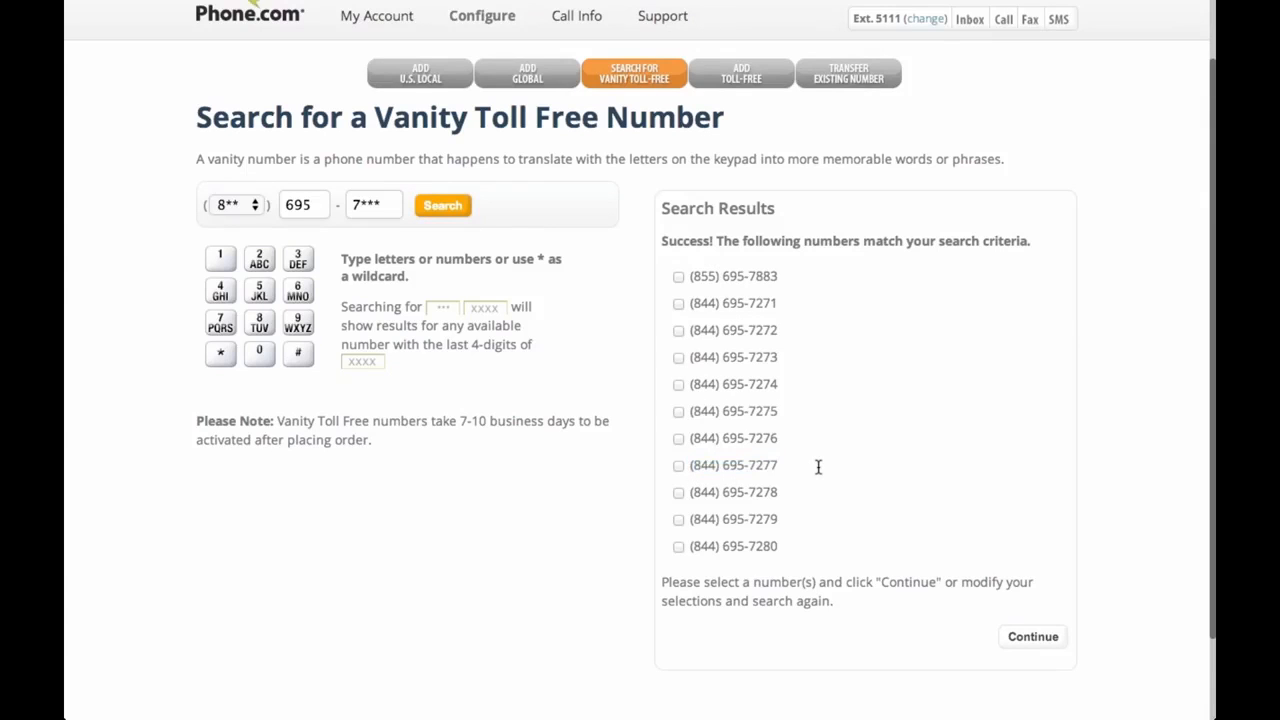
pyautogui.click(255, 208)
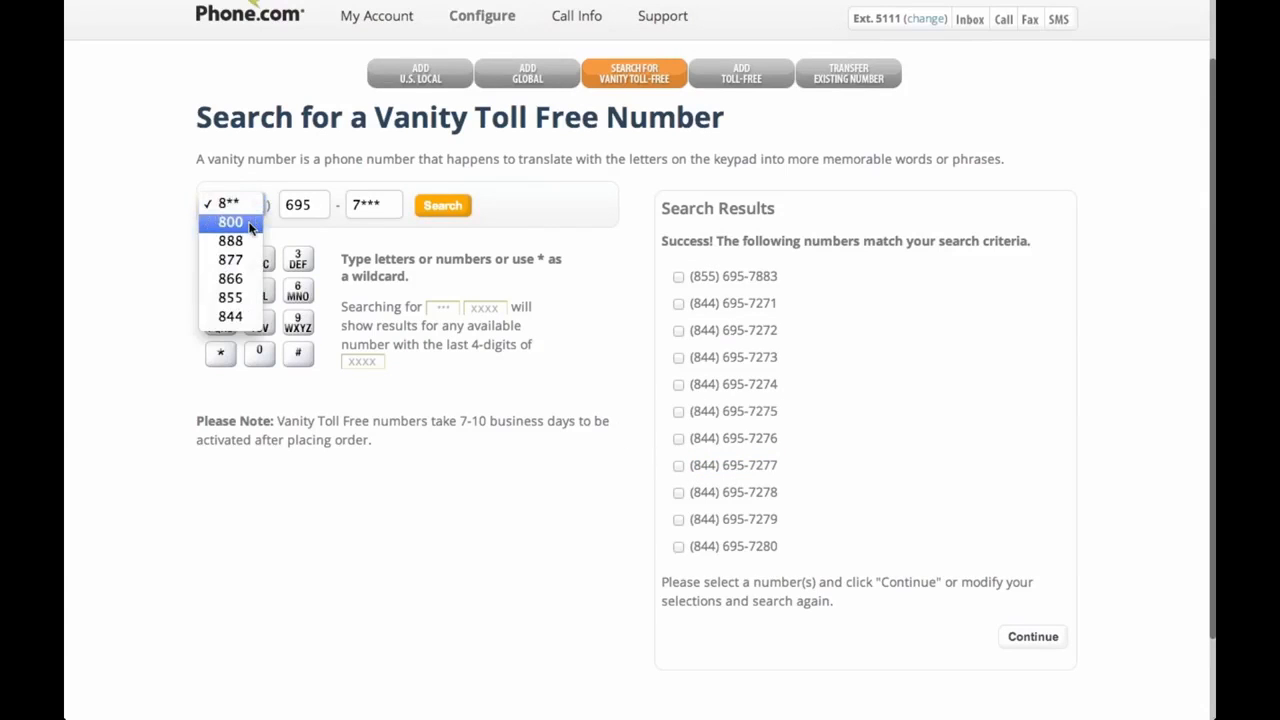
pyautogui.click(250, 227)
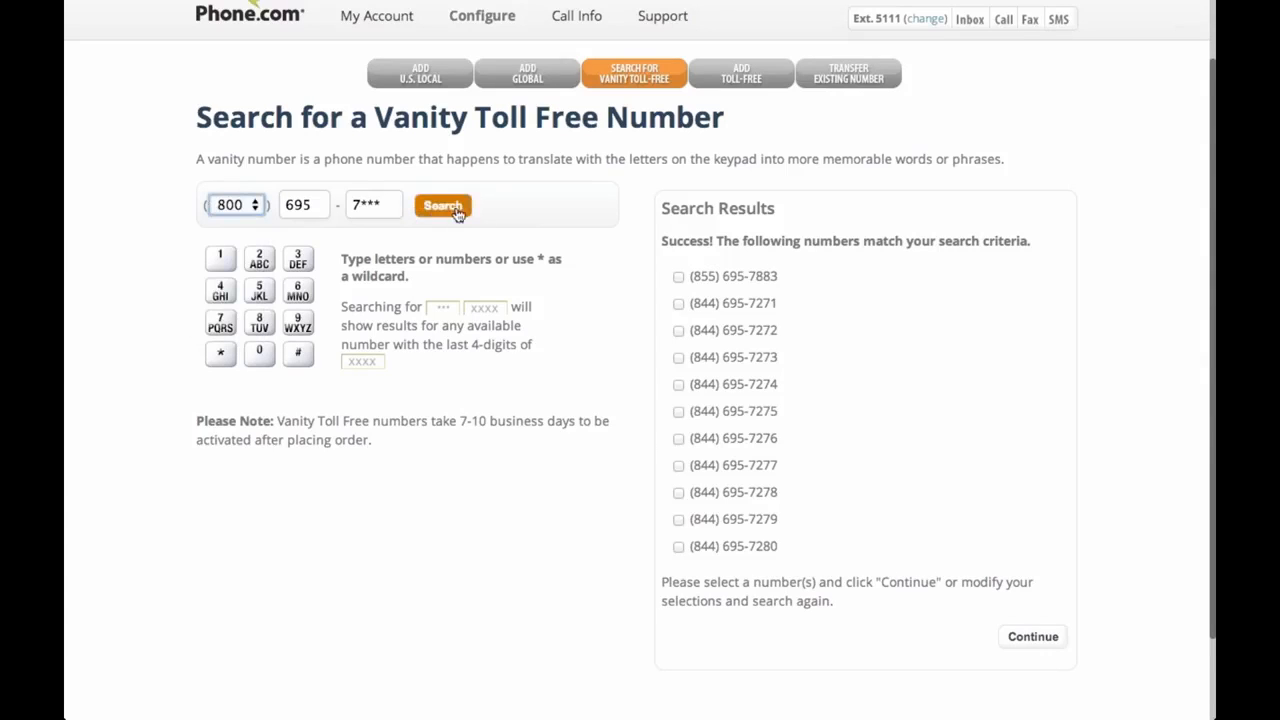
pyautogui.click(231, 208)
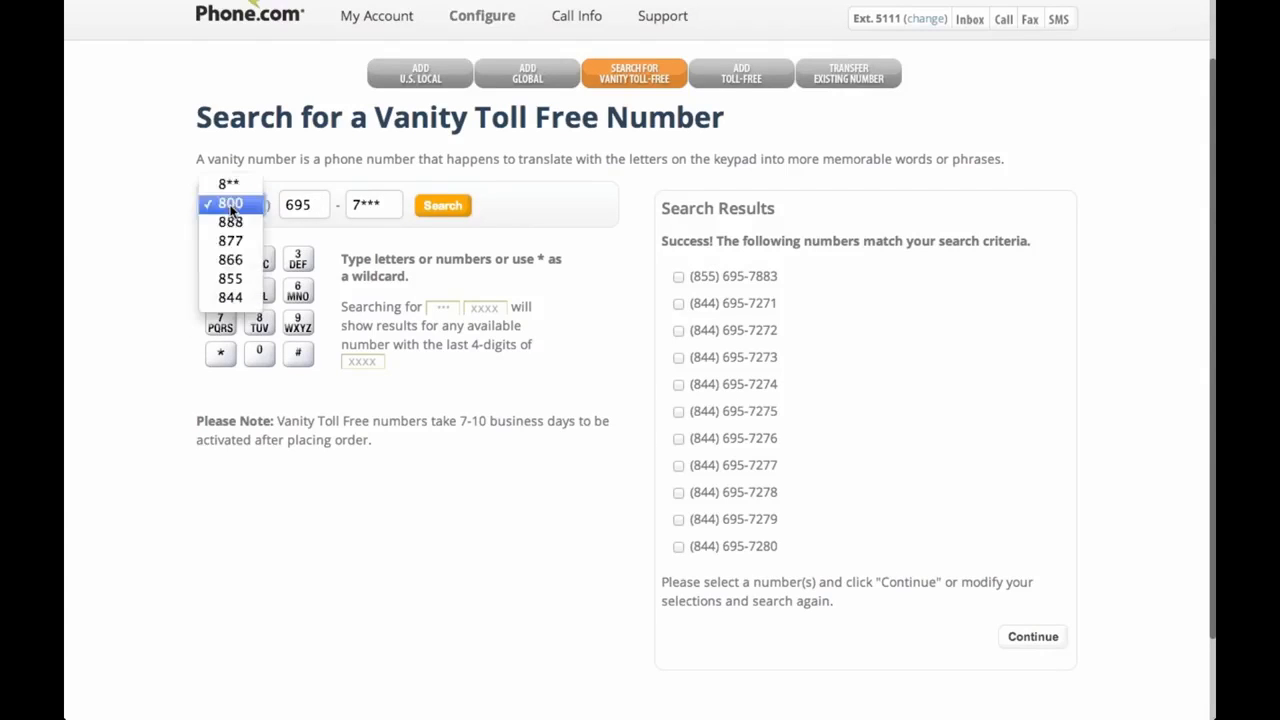
pyautogui.click(305, 202)
pyautogui.click(308, 201)
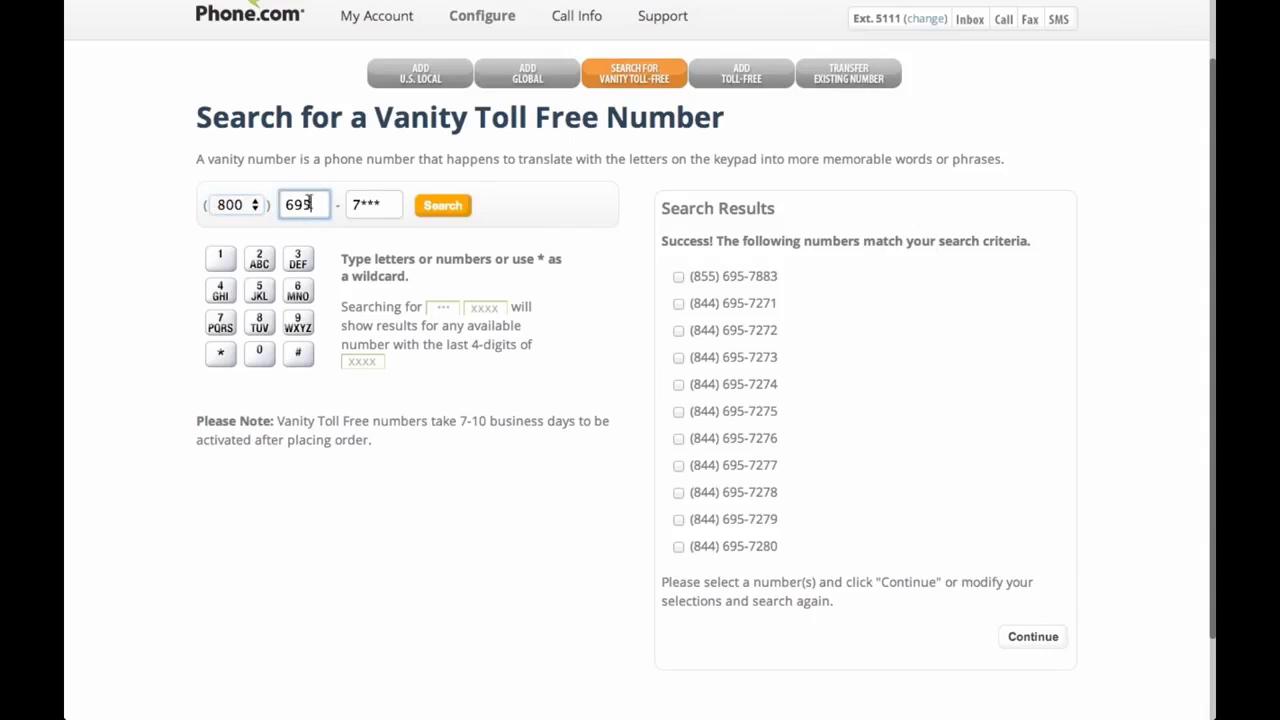
pyautogui.press('Tab')
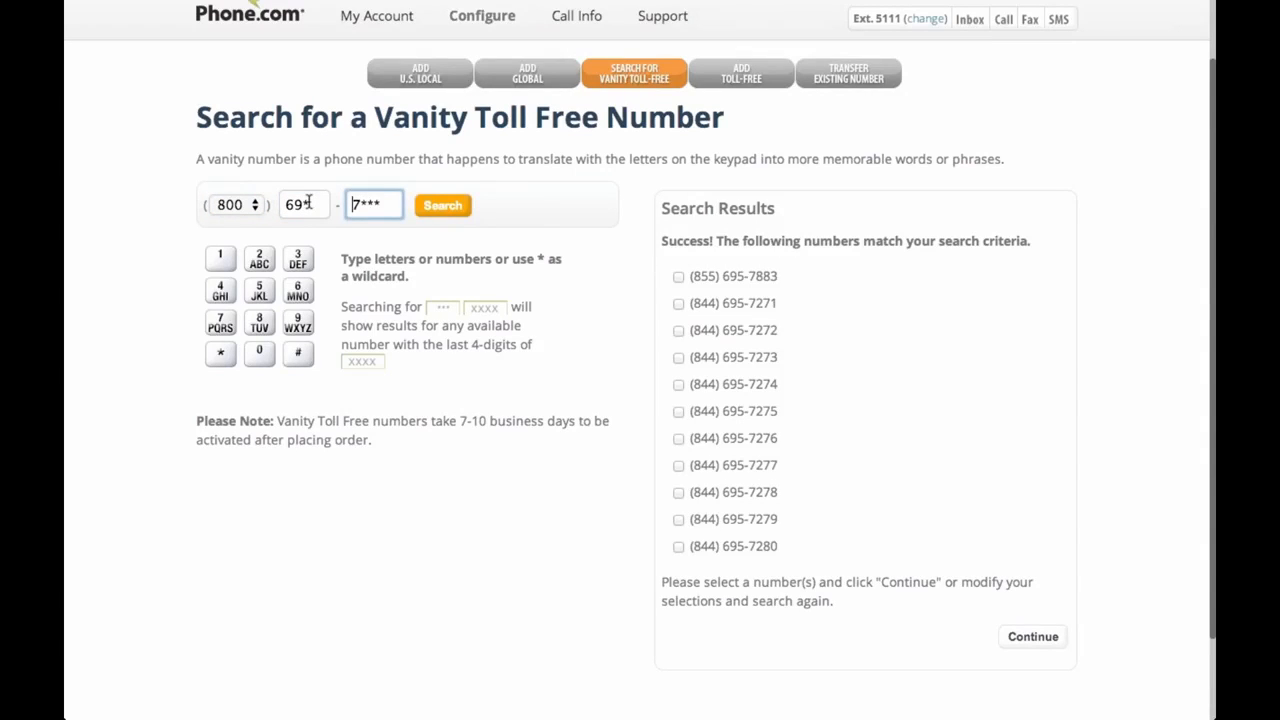
pyautogui.click(309, 202)
pyautogui.press('BackSpace')
pyautogui.press('BackSpace')
pyautogui.write('8')
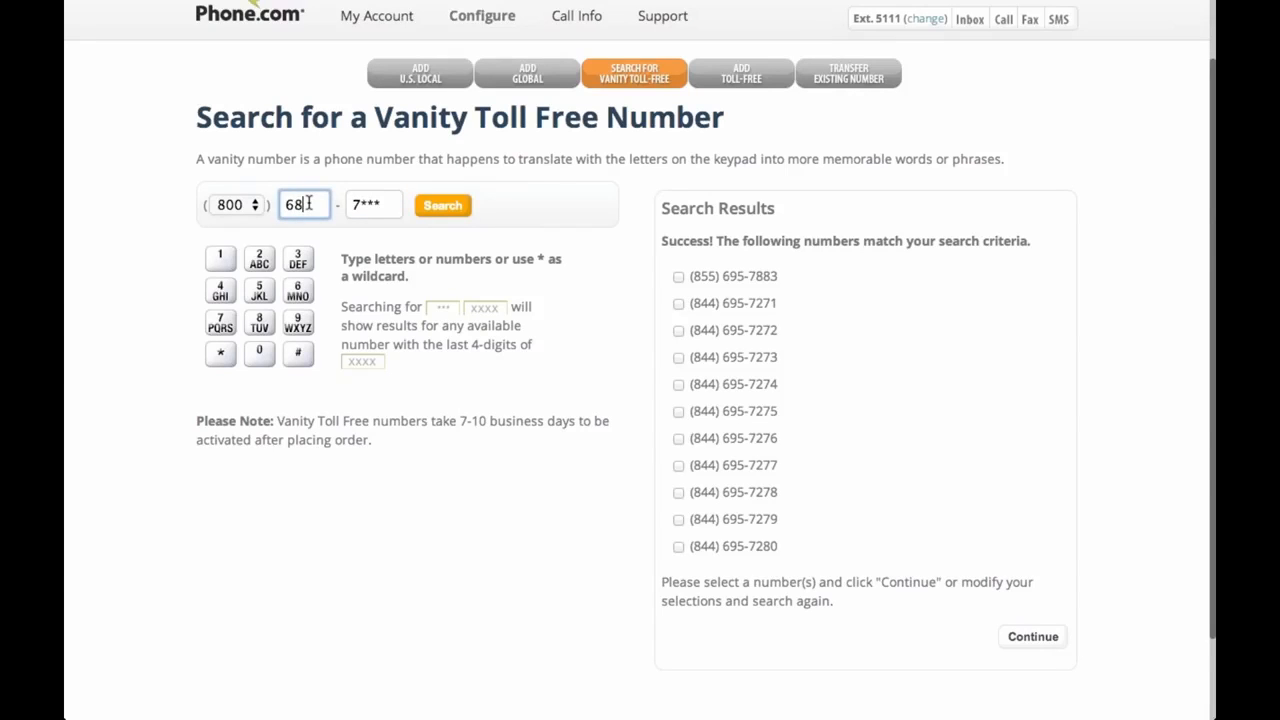
pyautogui.write('8')
pyautogui.click(309, 203)
pyautogui.press('BackSpace')
pyautogui.press('Tab')
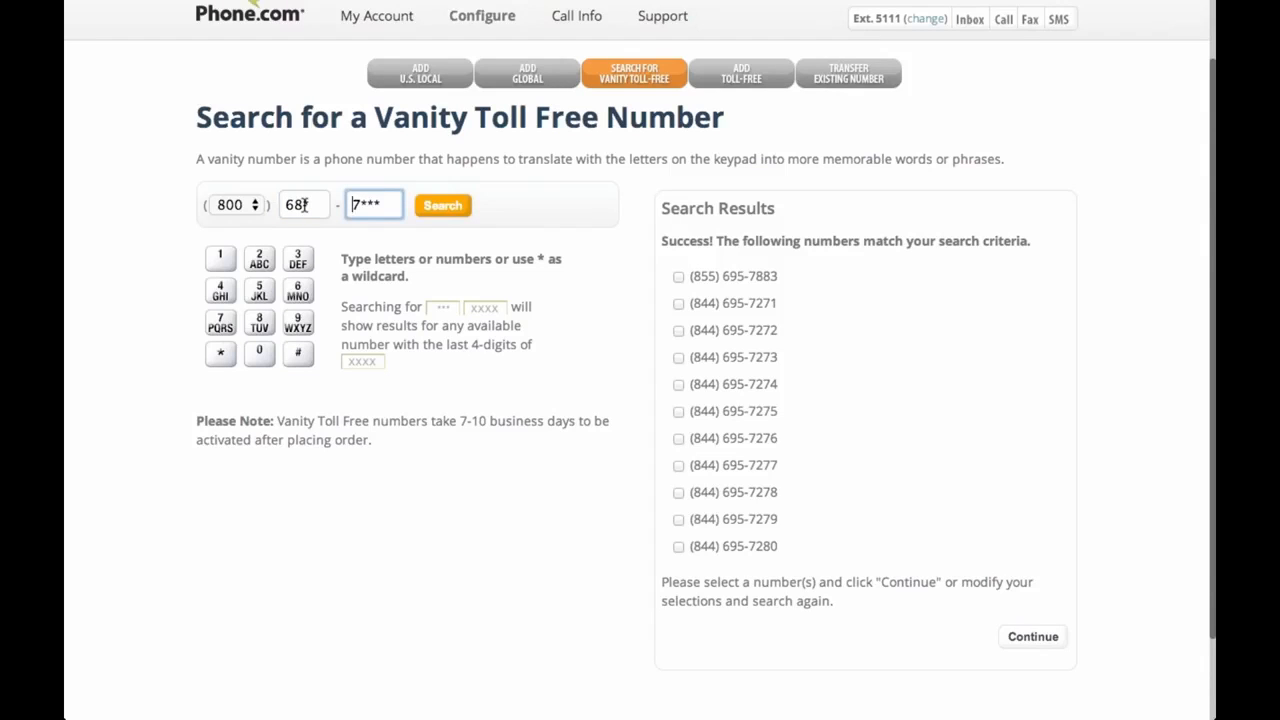
pyautogui.click(443, 205)
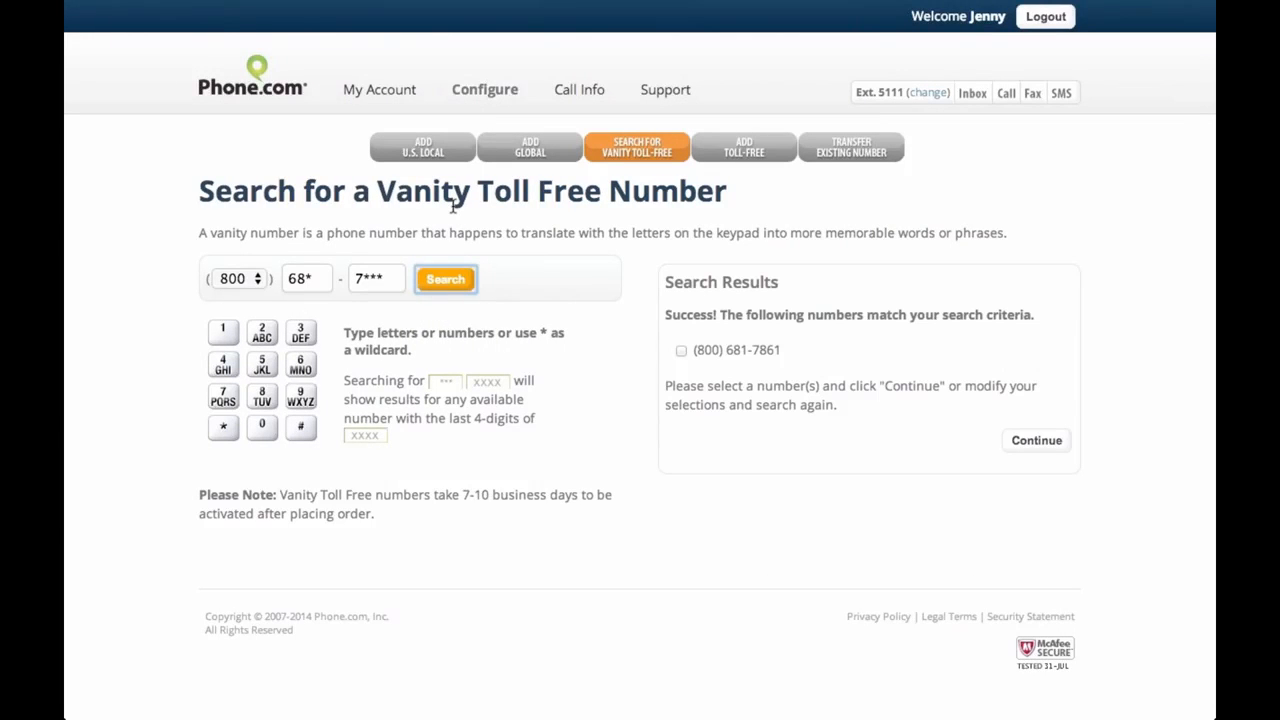
pyautogui.click(681, 352)
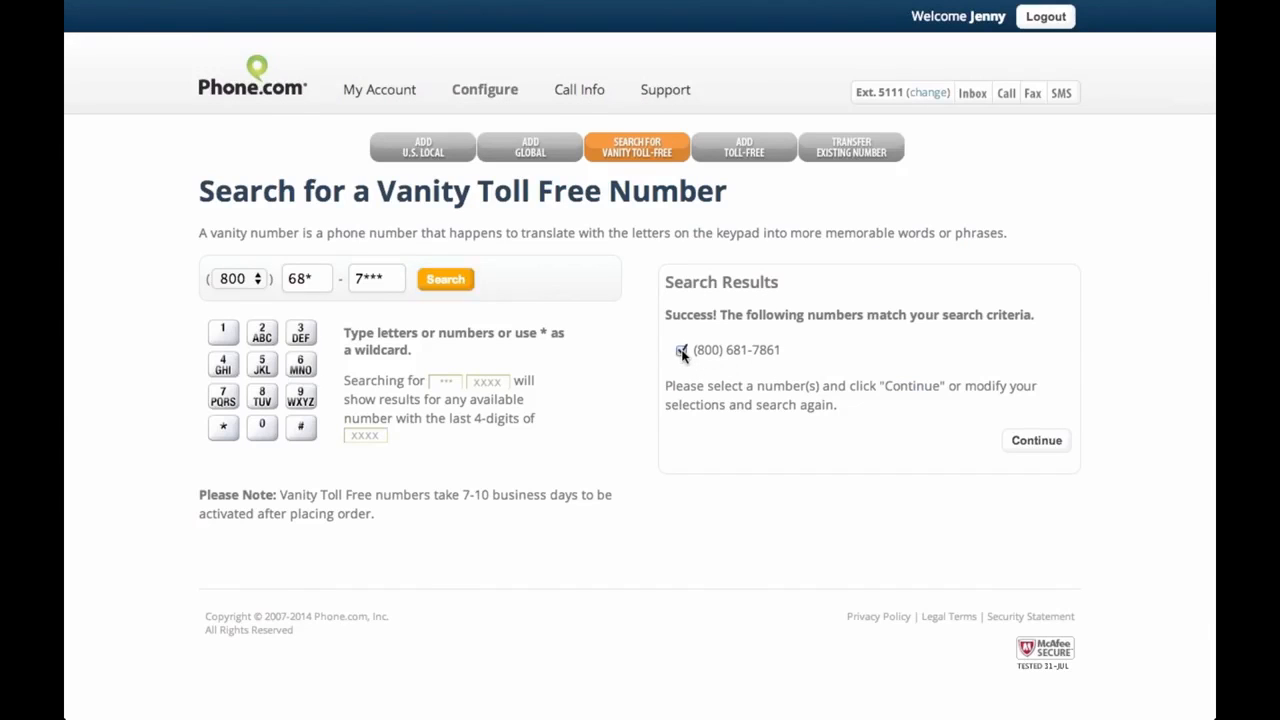
pyautogui.click(1041, 445)
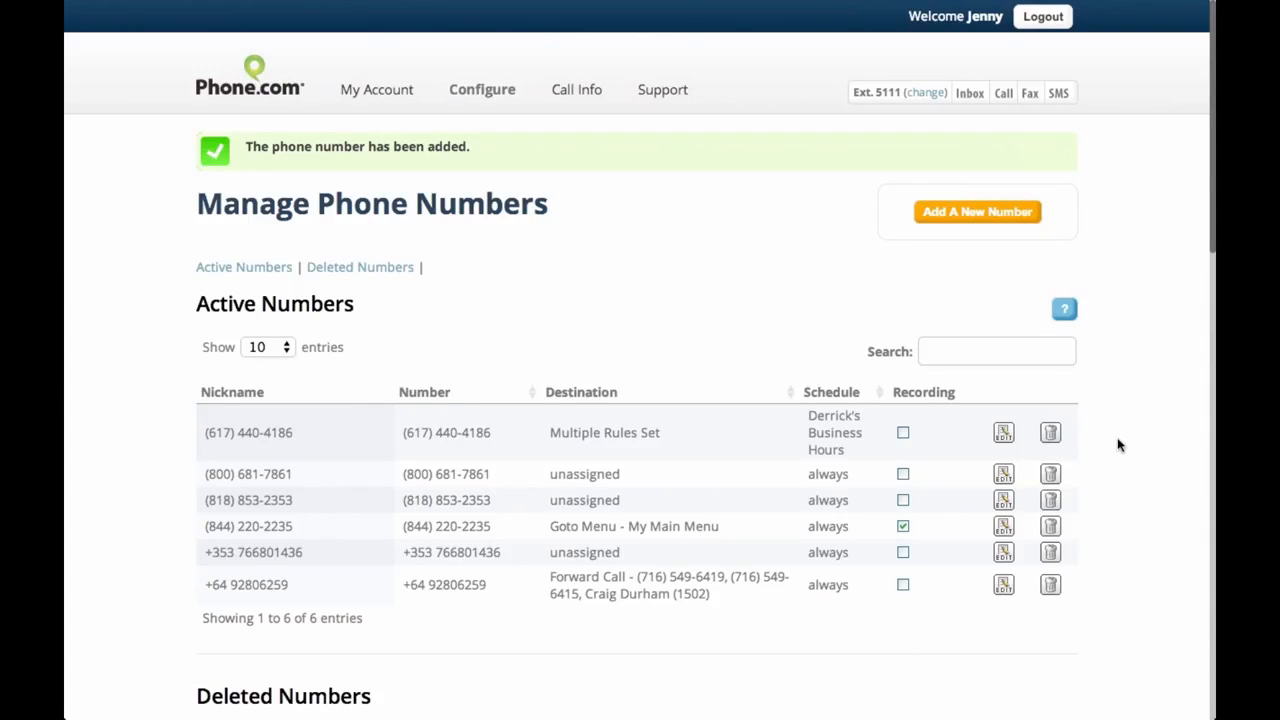
pyautogui.moveTo(206, 474); pyautogui.dragTo(302, 473)
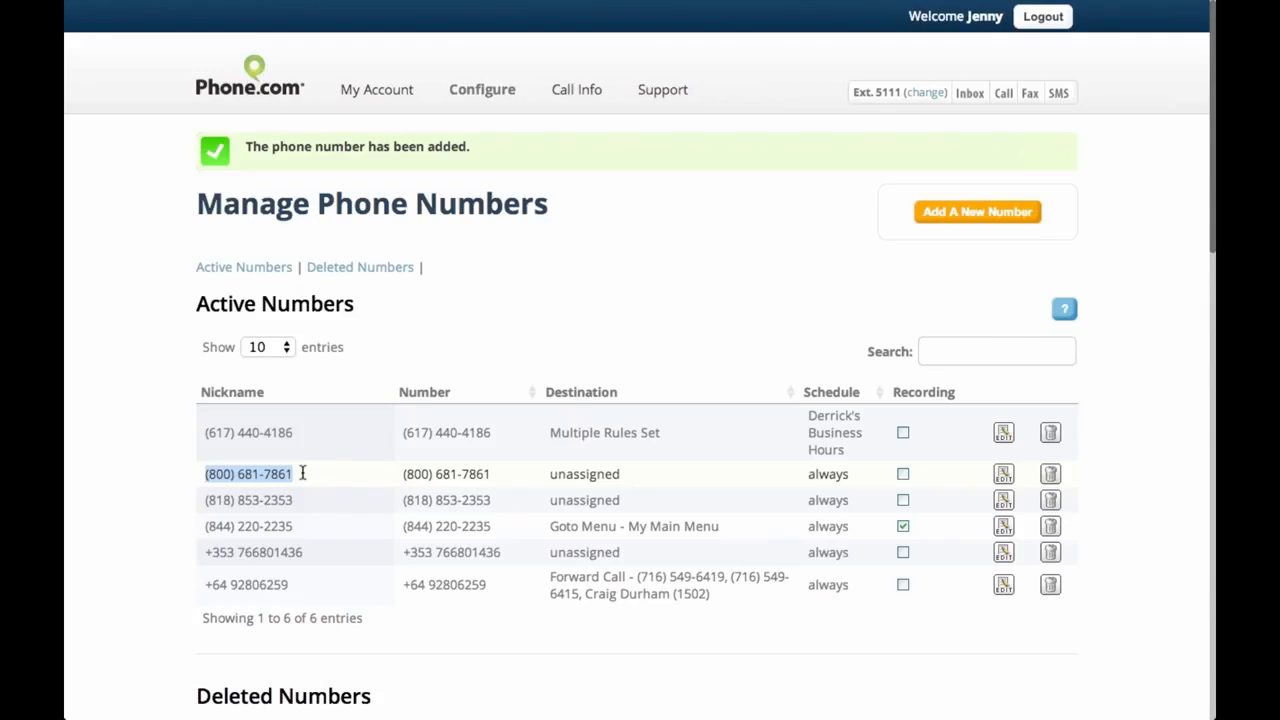
pyautogui.moveTo(399, 475); pyautogui.dragTo(649, 467)
pyautogui.click(503, 480)
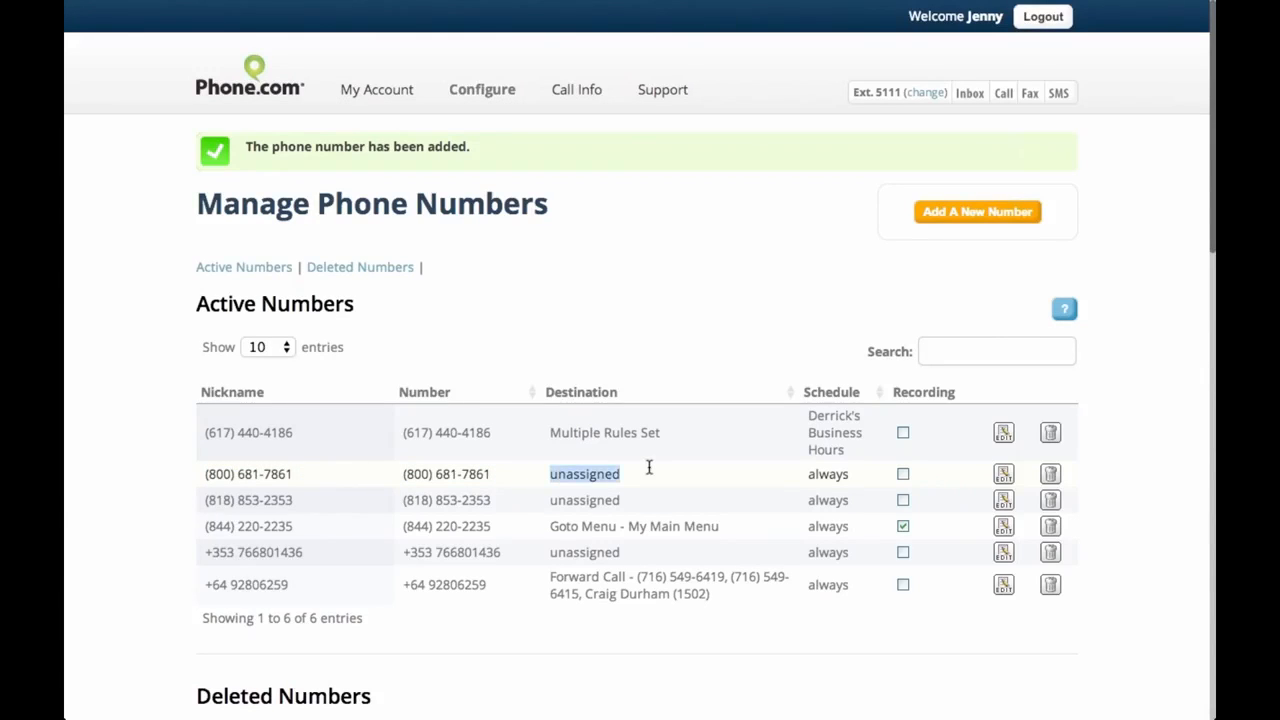
pyautogui.click(649, 467)
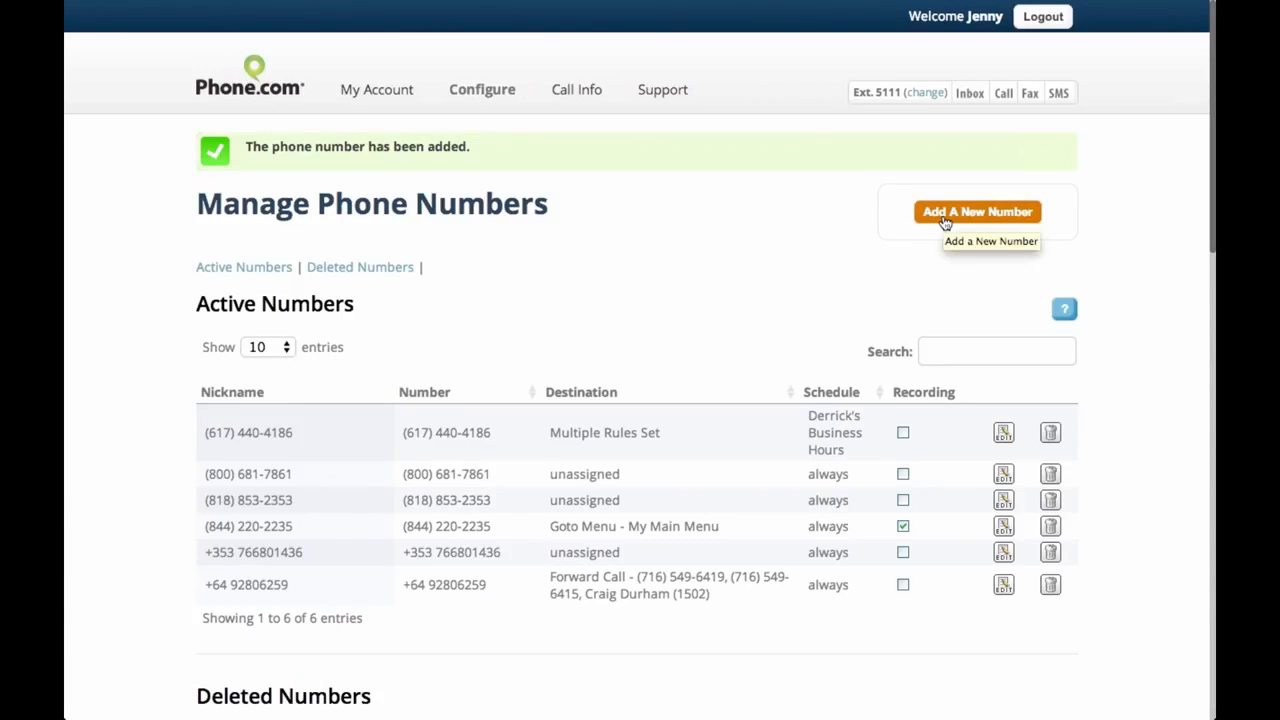
# Open the standard toll-free search and browse available 877 numbers
pyautogui.moveTo(500, 104)
pyautogui.click(289, 188)
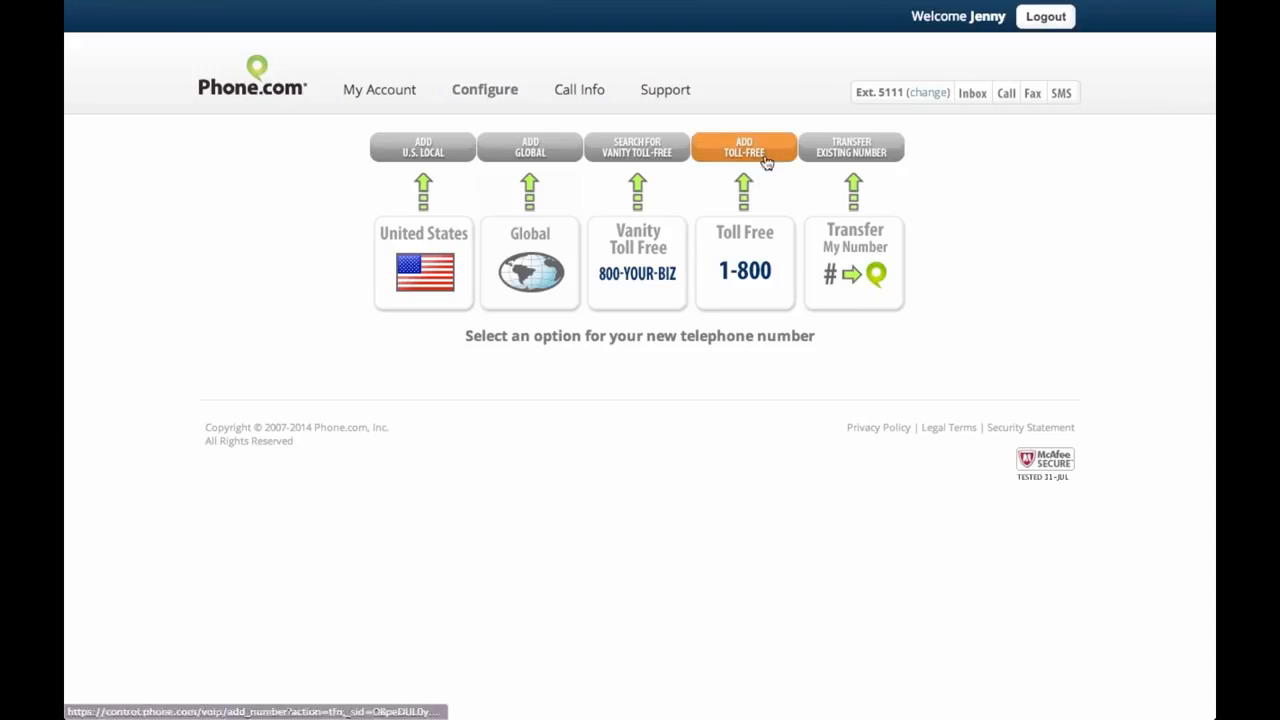
pyautogui.click(766, 155)
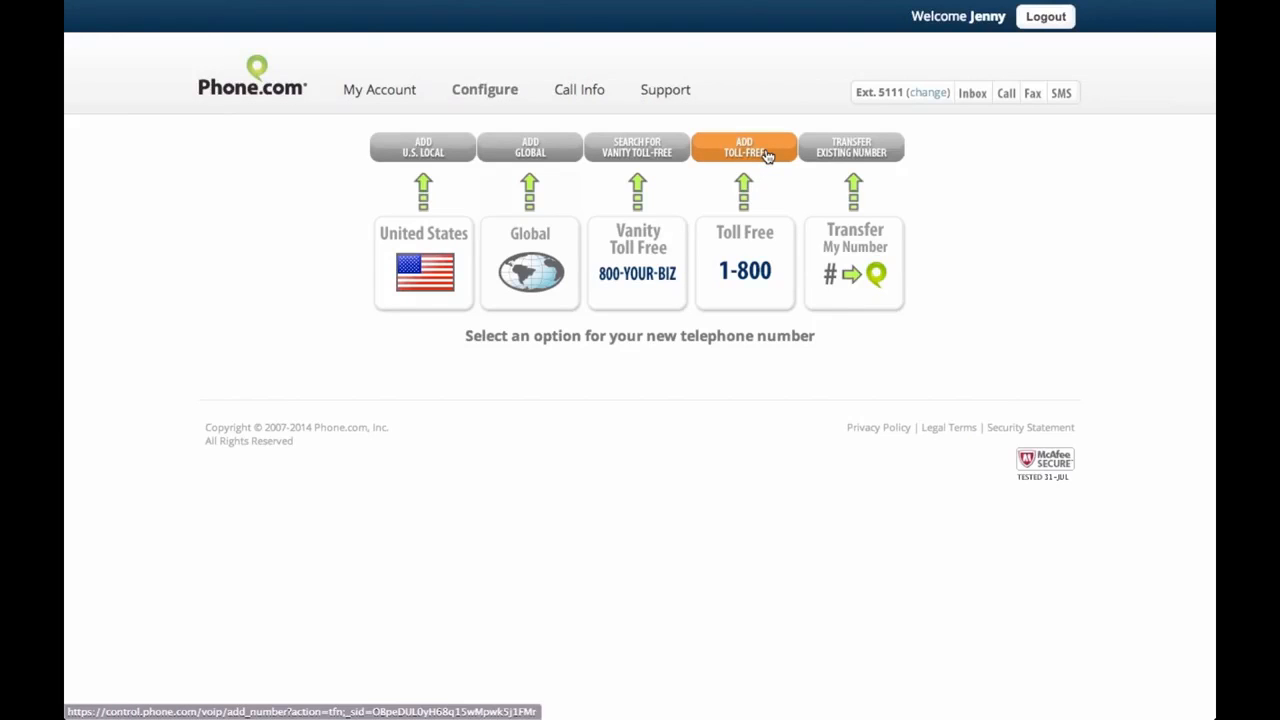
pyautogui.click(766, 155)
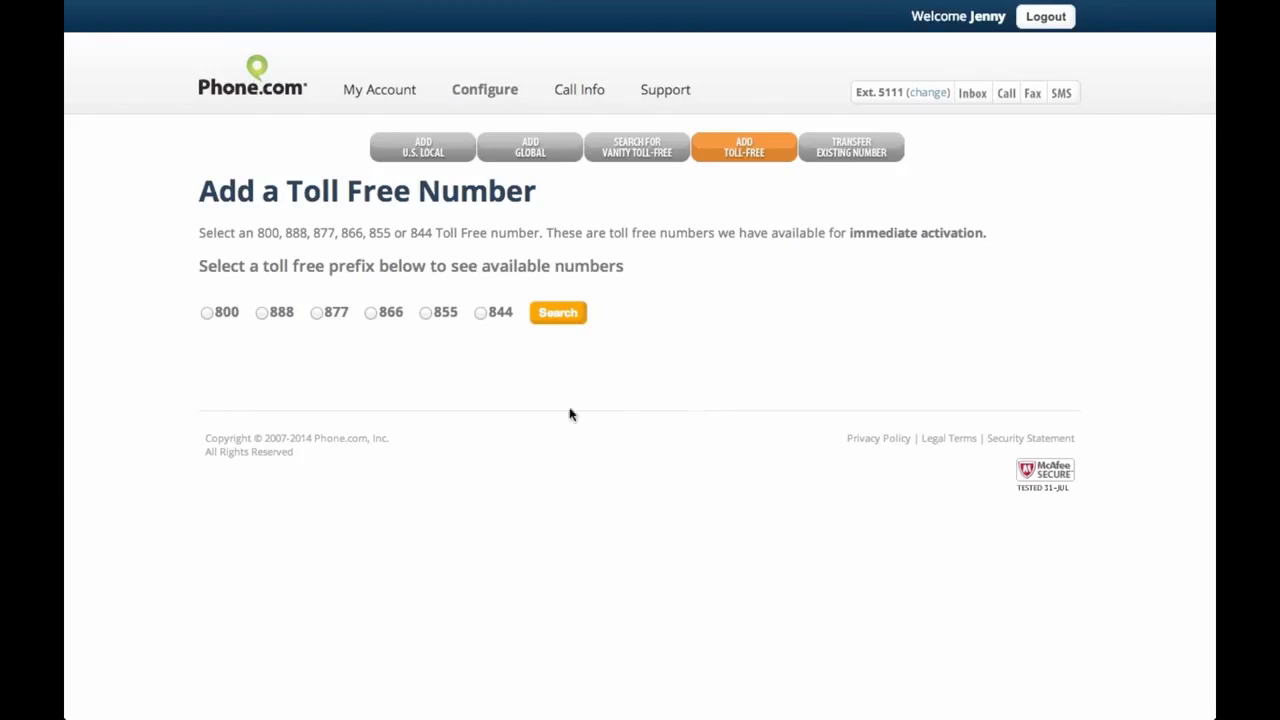
pyautogui.click(317, 314)
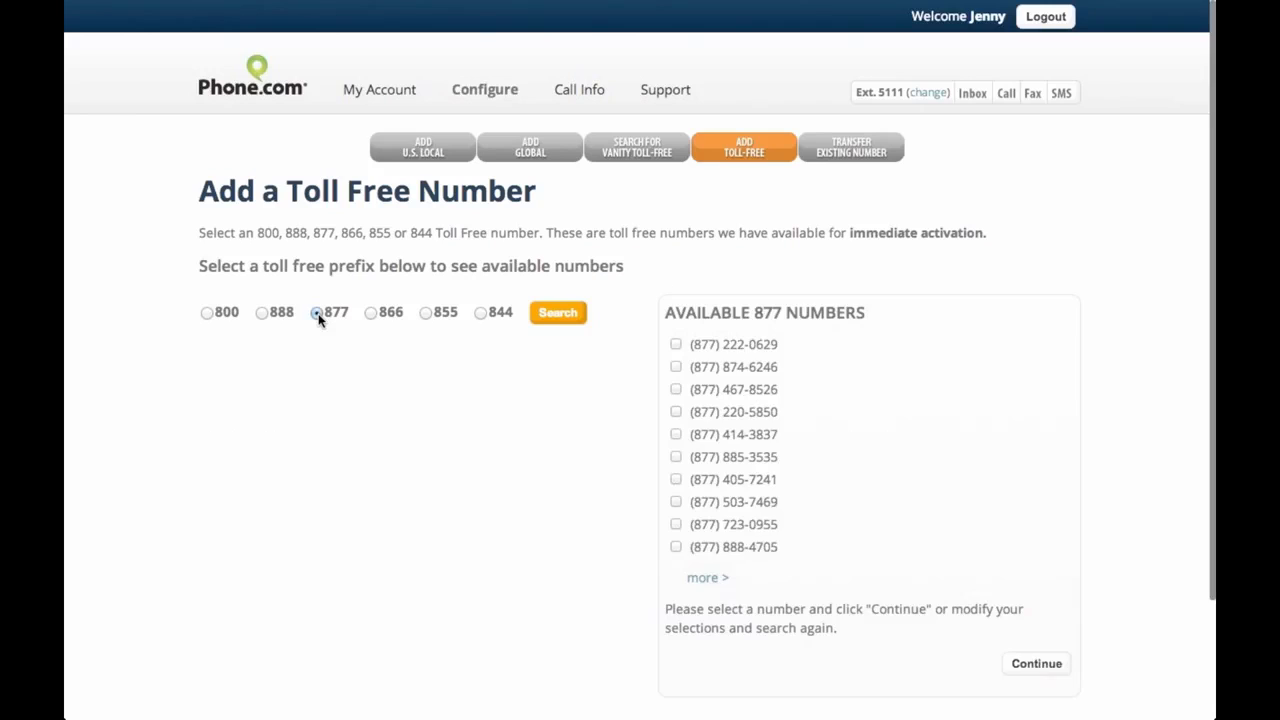
pyautogui.click(706, 580)
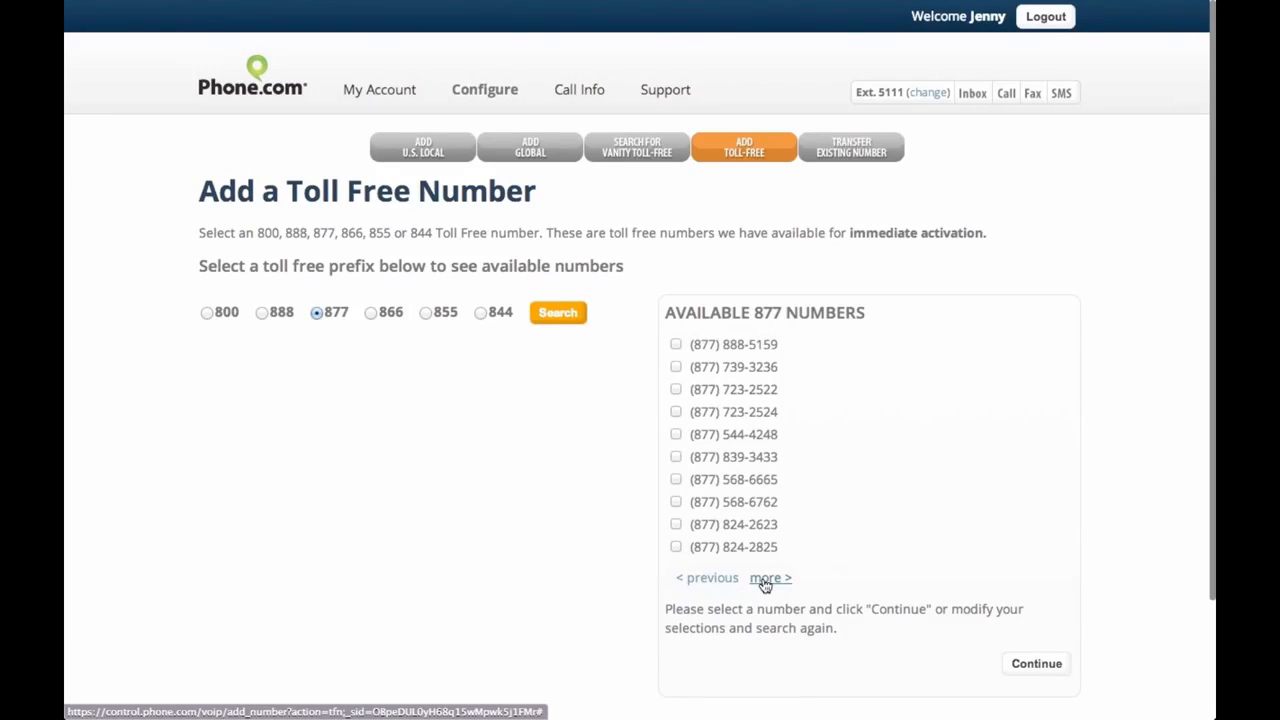
pyautogui.moveTo(768, 386); pyautogui.dragTo(786, 387)
pyautogui.click(785, 387)
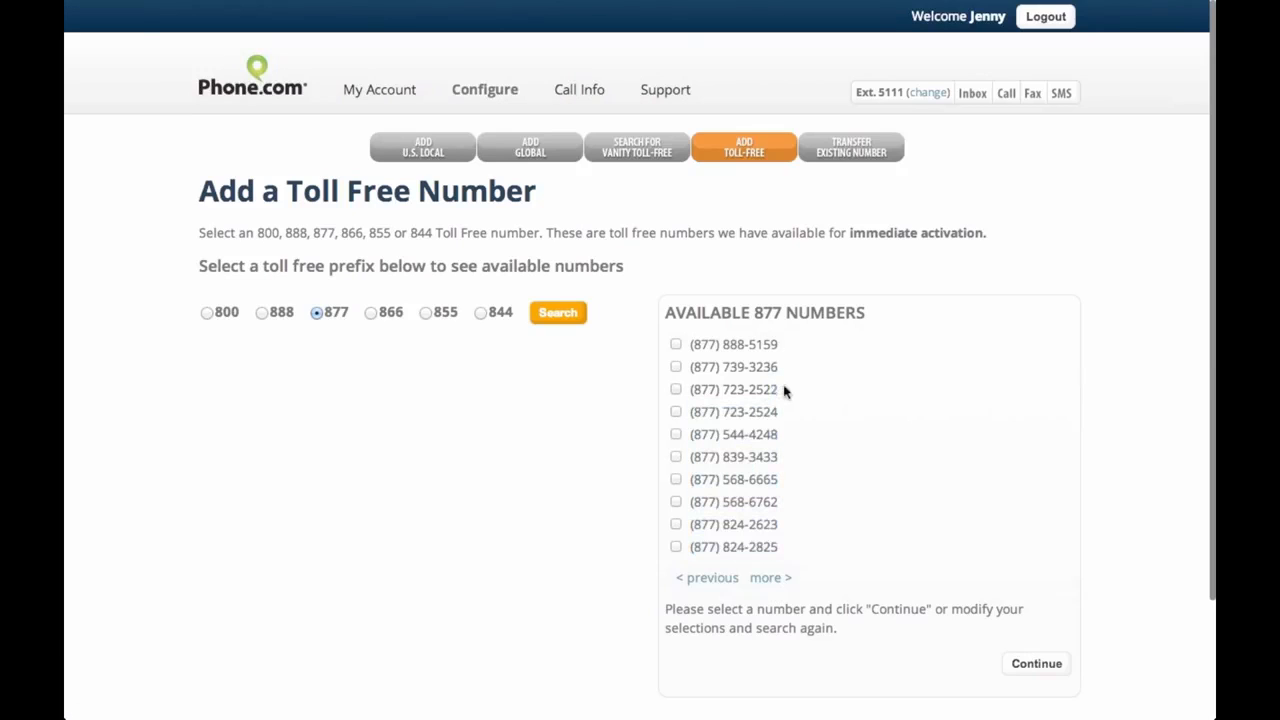
pyautogui.click(772, 577)
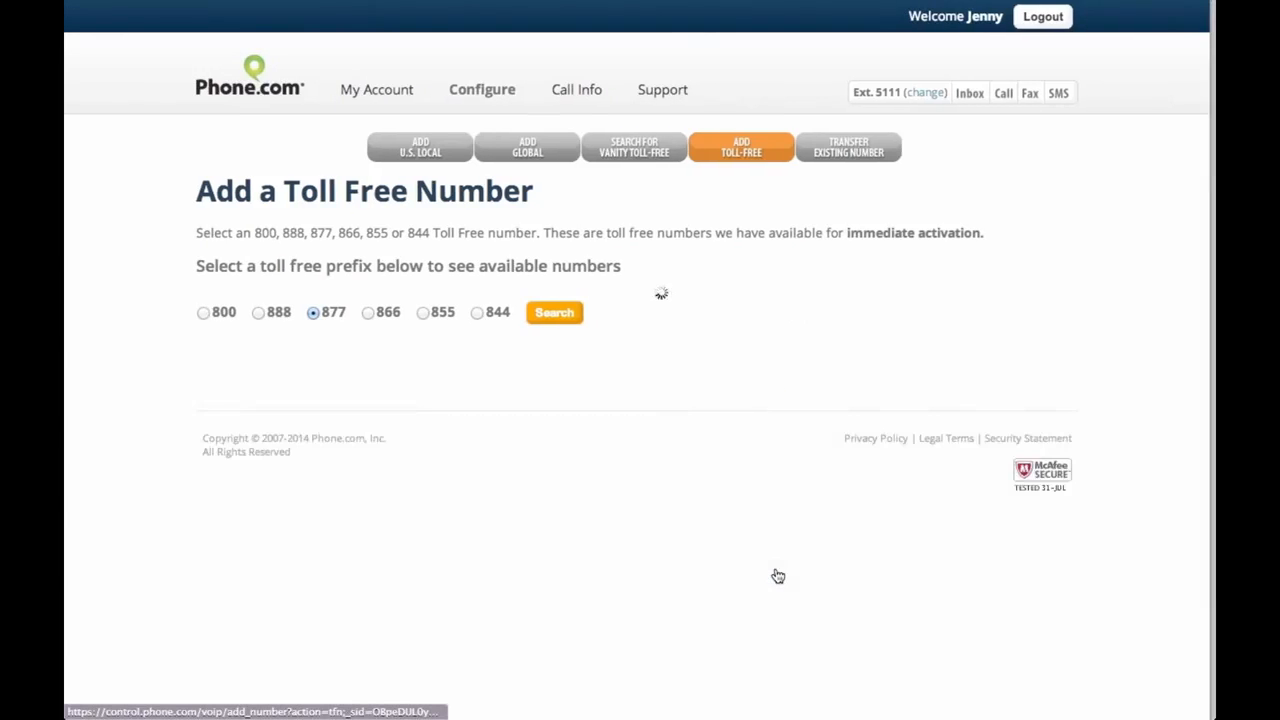
pyautogui.click(481, 315)
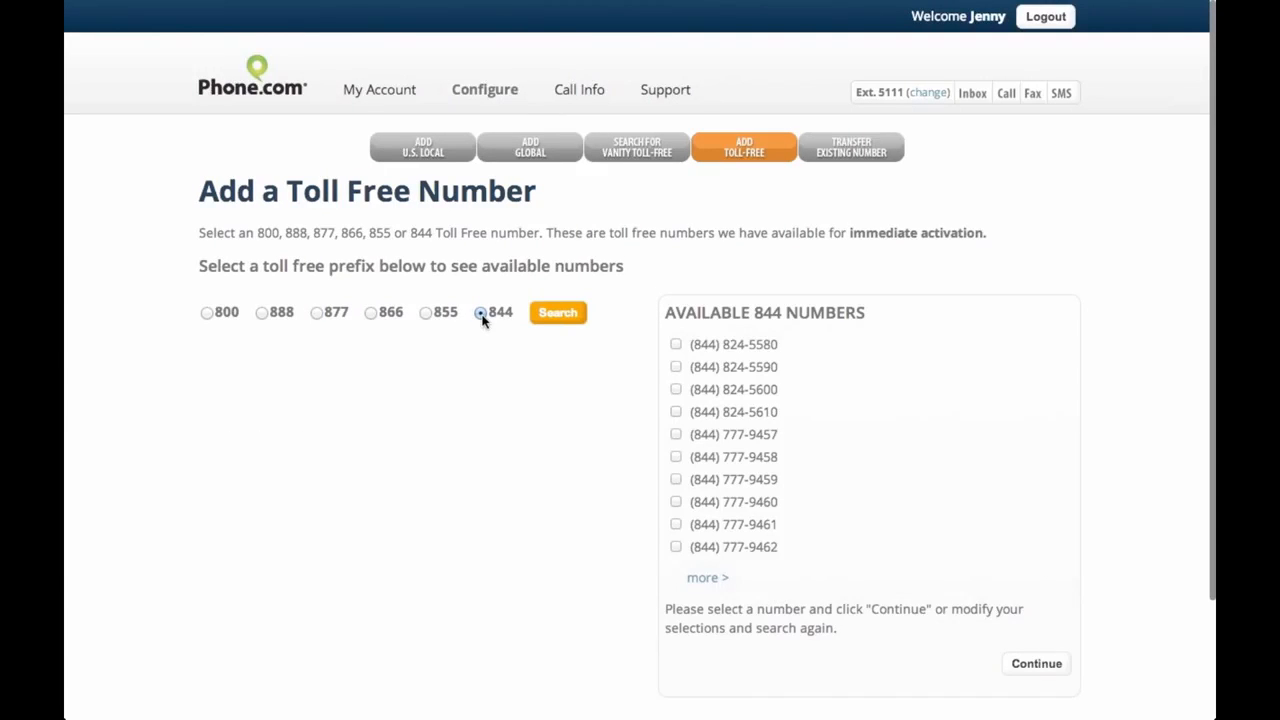
pyautogui.click(424, 315)
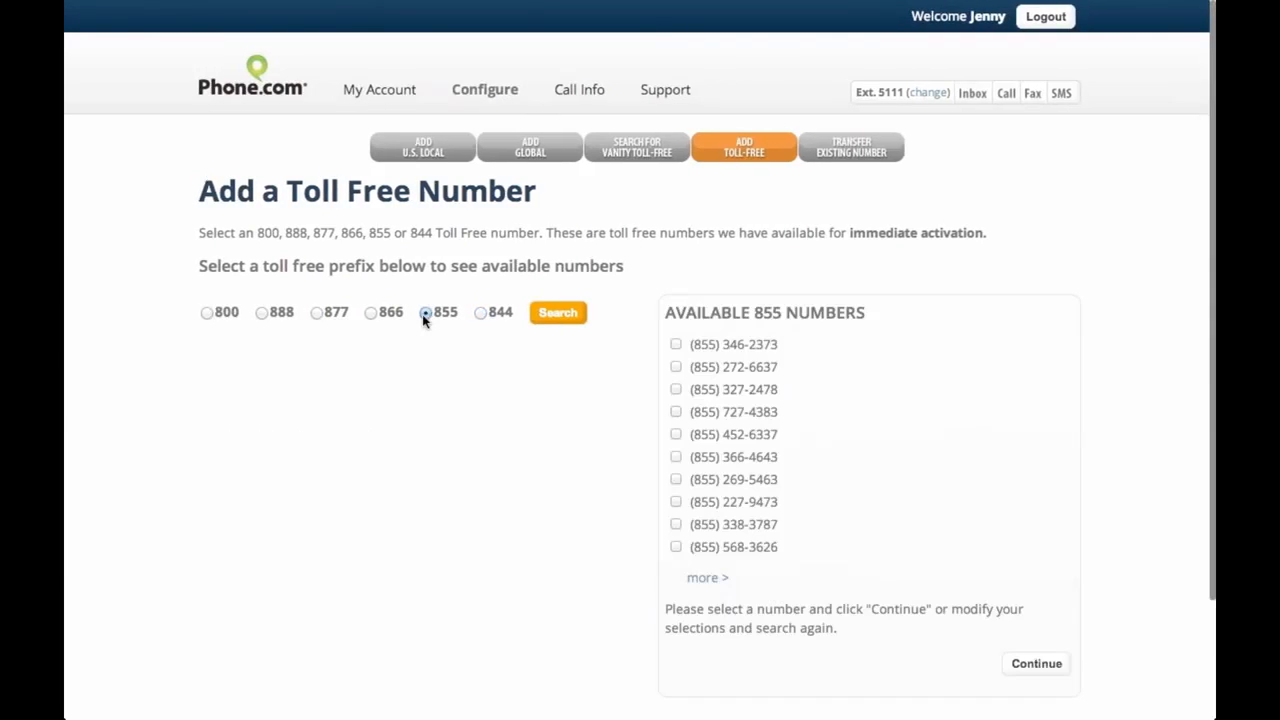
pyautogui.click(206, 314)
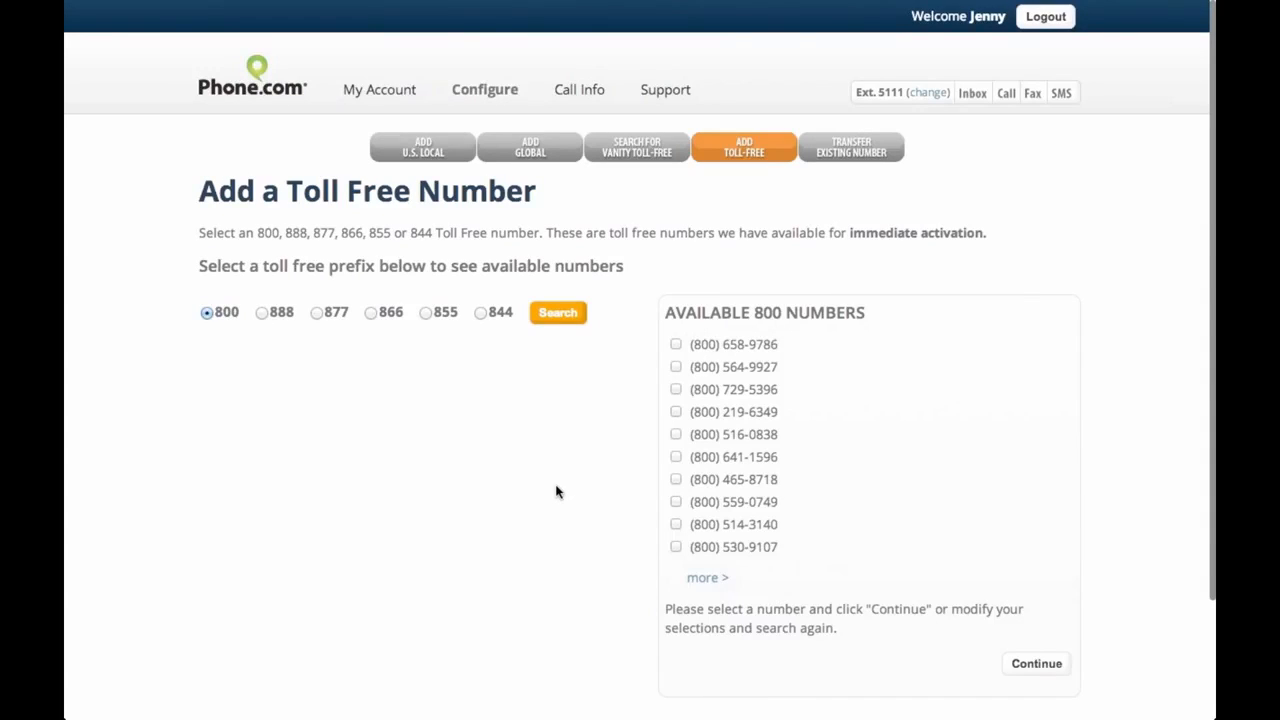
pyautogui.click(676, 414)
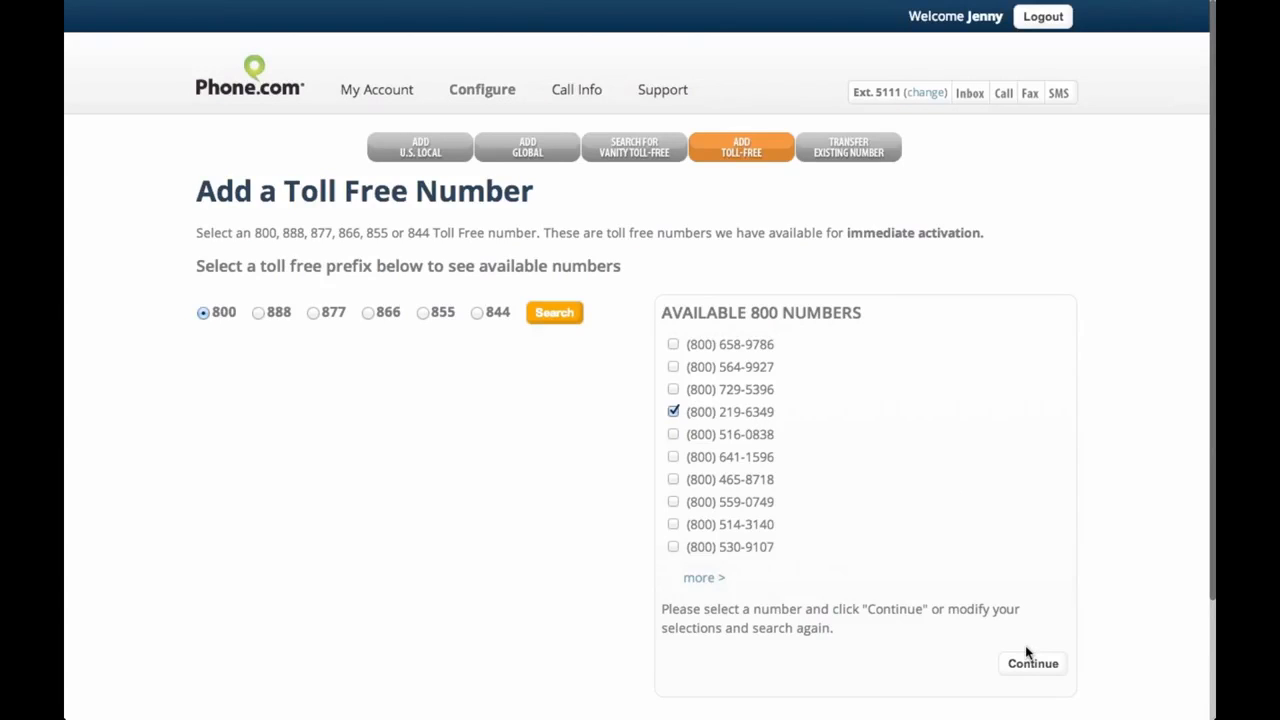
pyautogui.press('super+Tab')
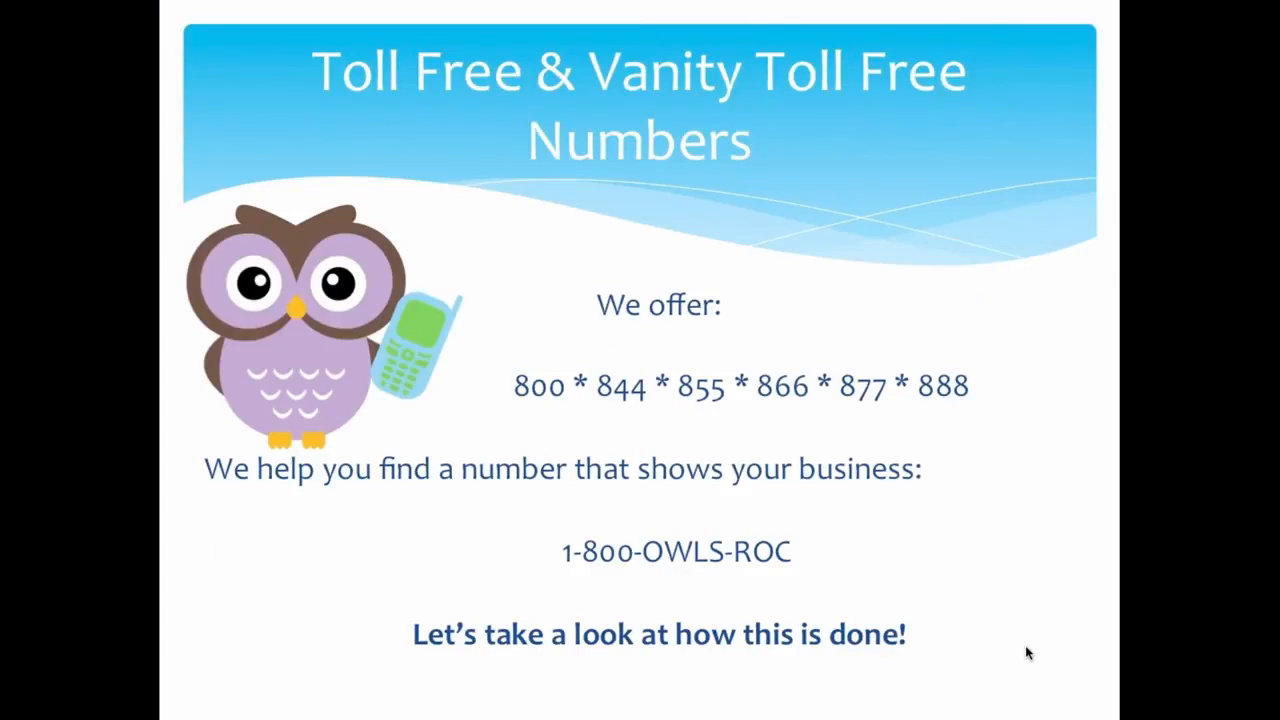
pyautogui.press('Right')
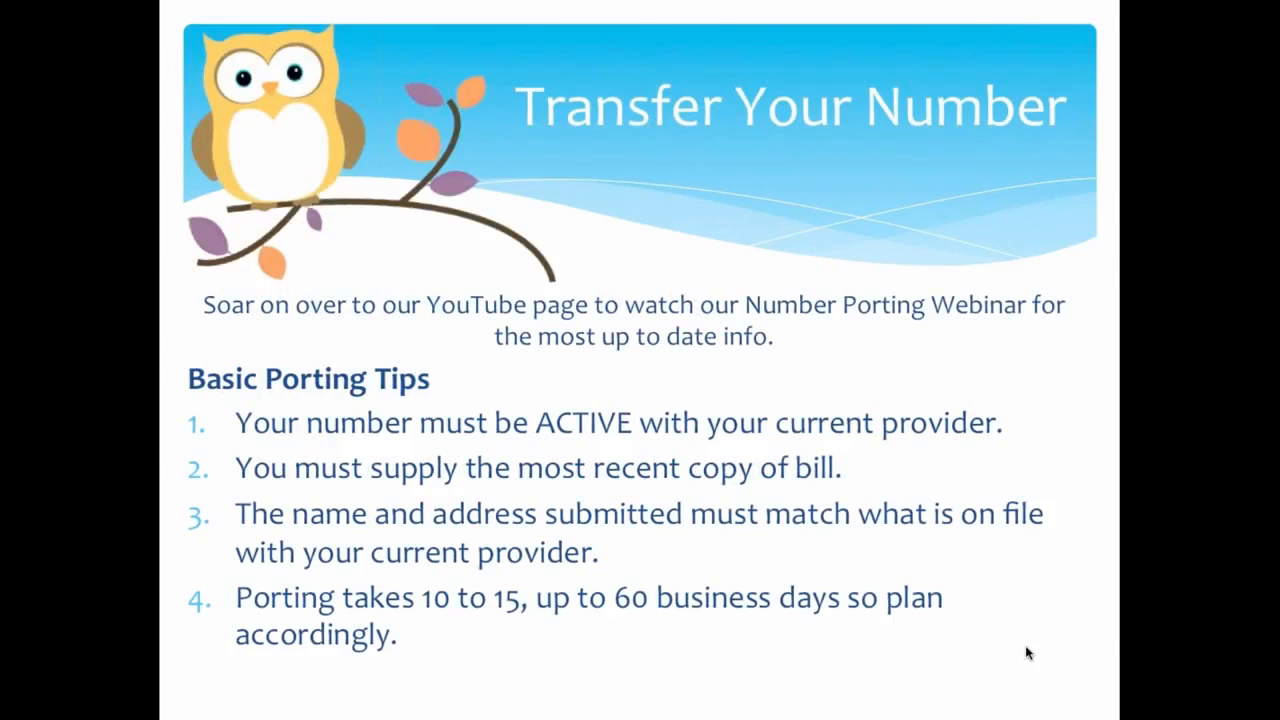
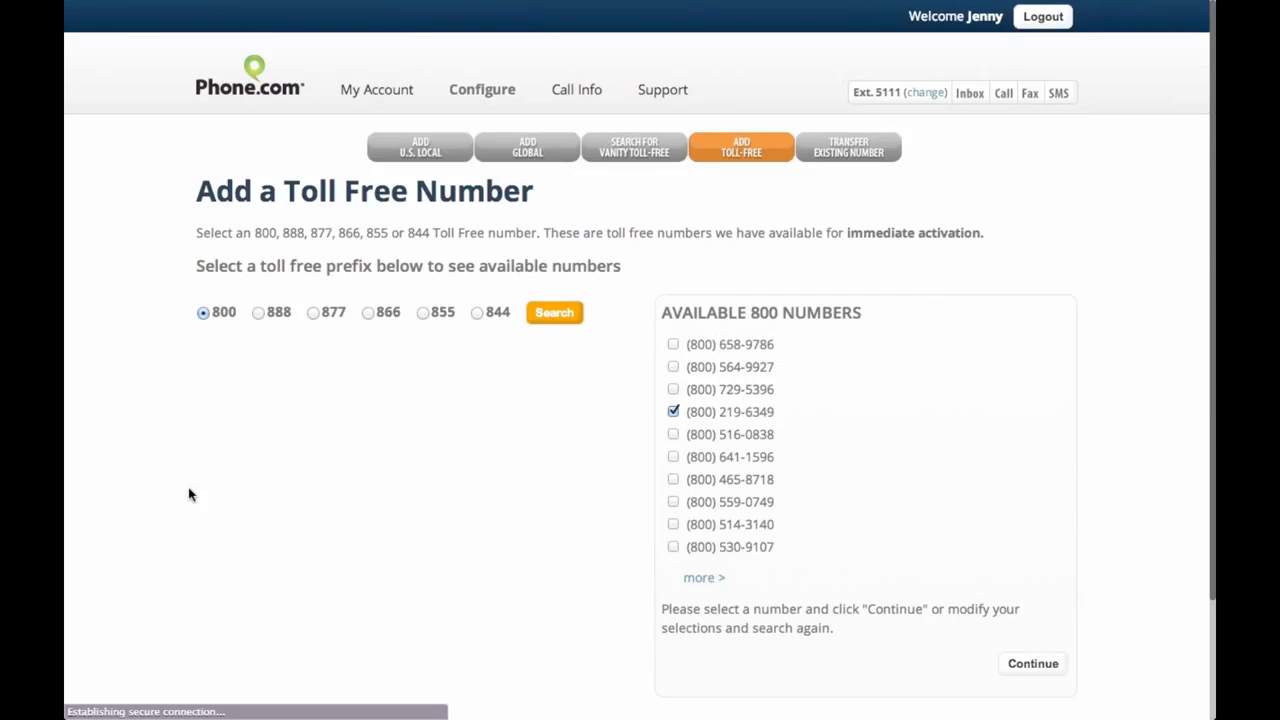
# Leave the toll-free number page for the Add a Number options page
pyautogui.click(870, 154)
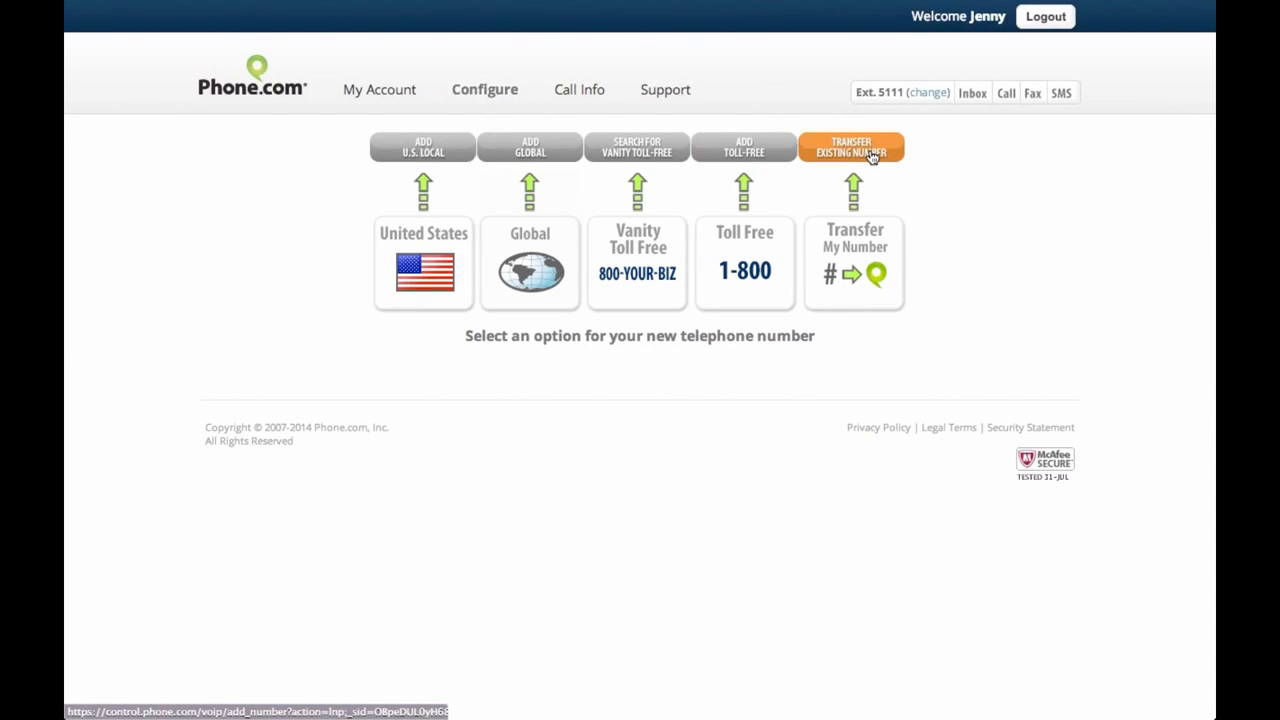
# Open the Transfer Existing Number form and read the intro and the up-to-60-days transfer note
pyautogui.click(873, 157)
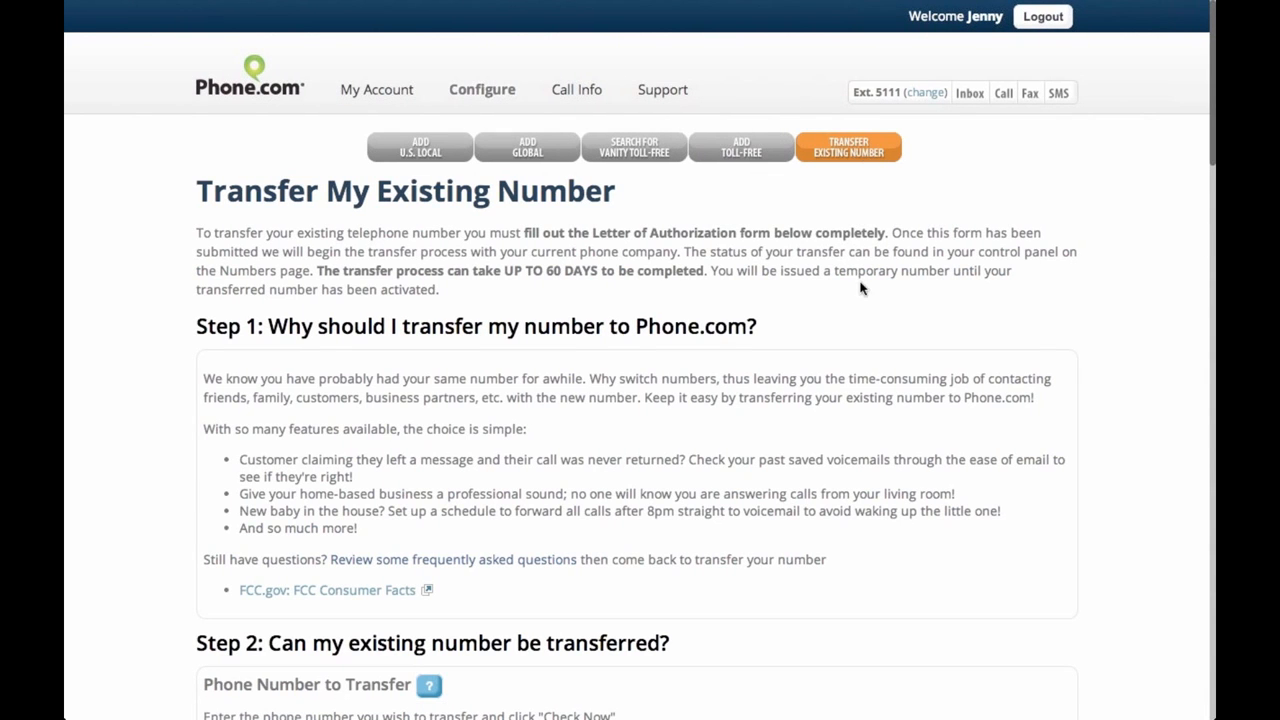
pyautogui.moveTo(196, 233); pyautogui.dragTo(452, 298)
pyautogui.click(512, 412)
pyautogui.scroll(-2, 512, 412)
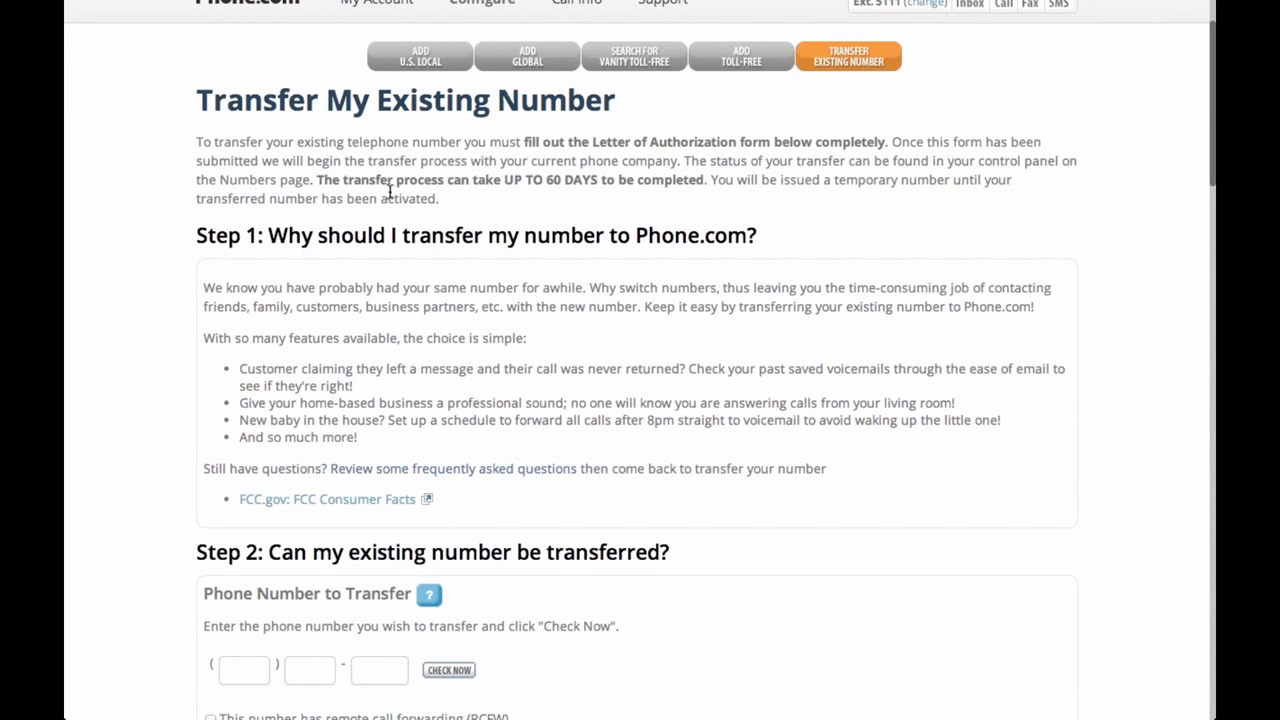
pyautogui.moveTo(484, 178); pyautogui.dragTo(696, 178)
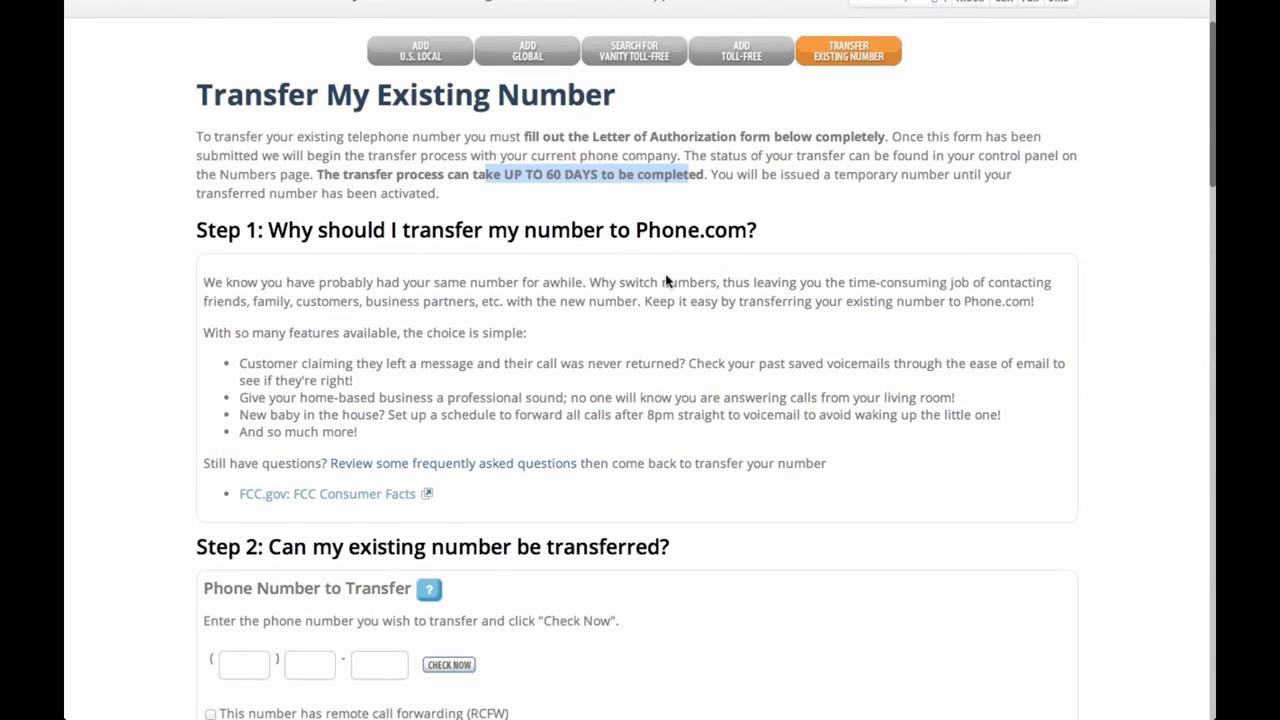
pyautogui.scroll(-3, 666, 281)
pyautogui.click(333, 143)
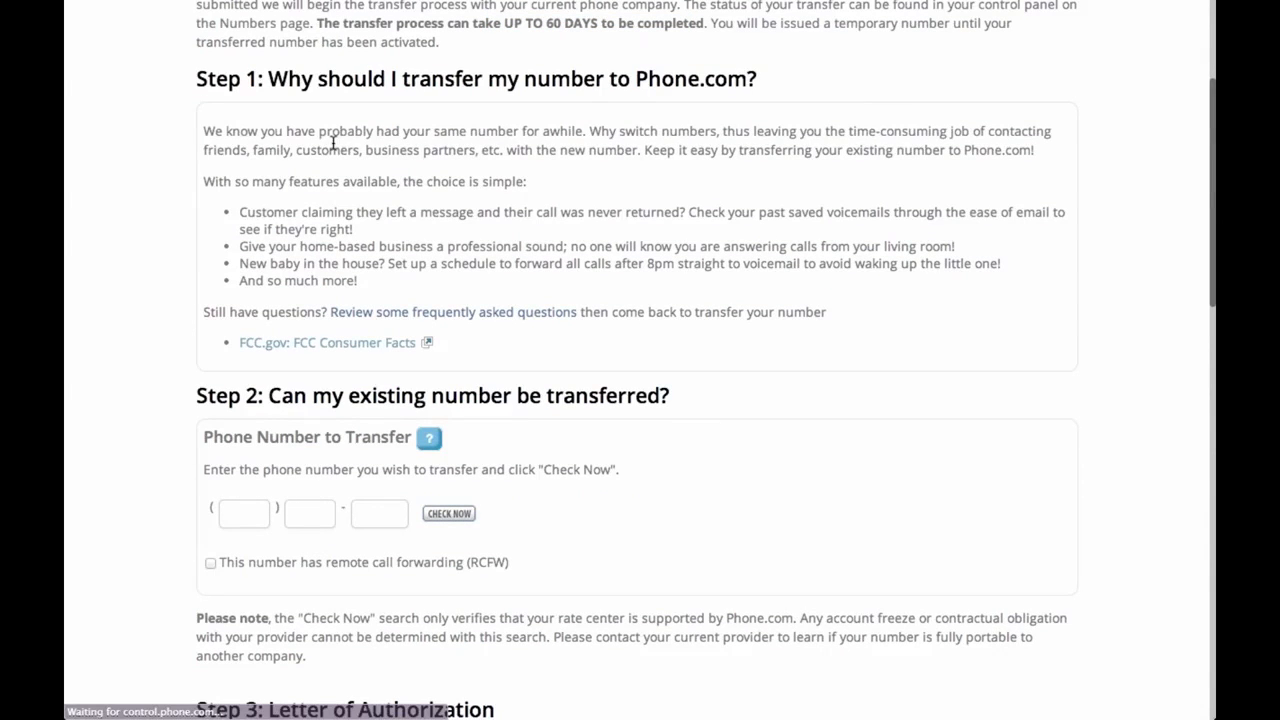
pyautogui.scroll(-6, 728, 402)
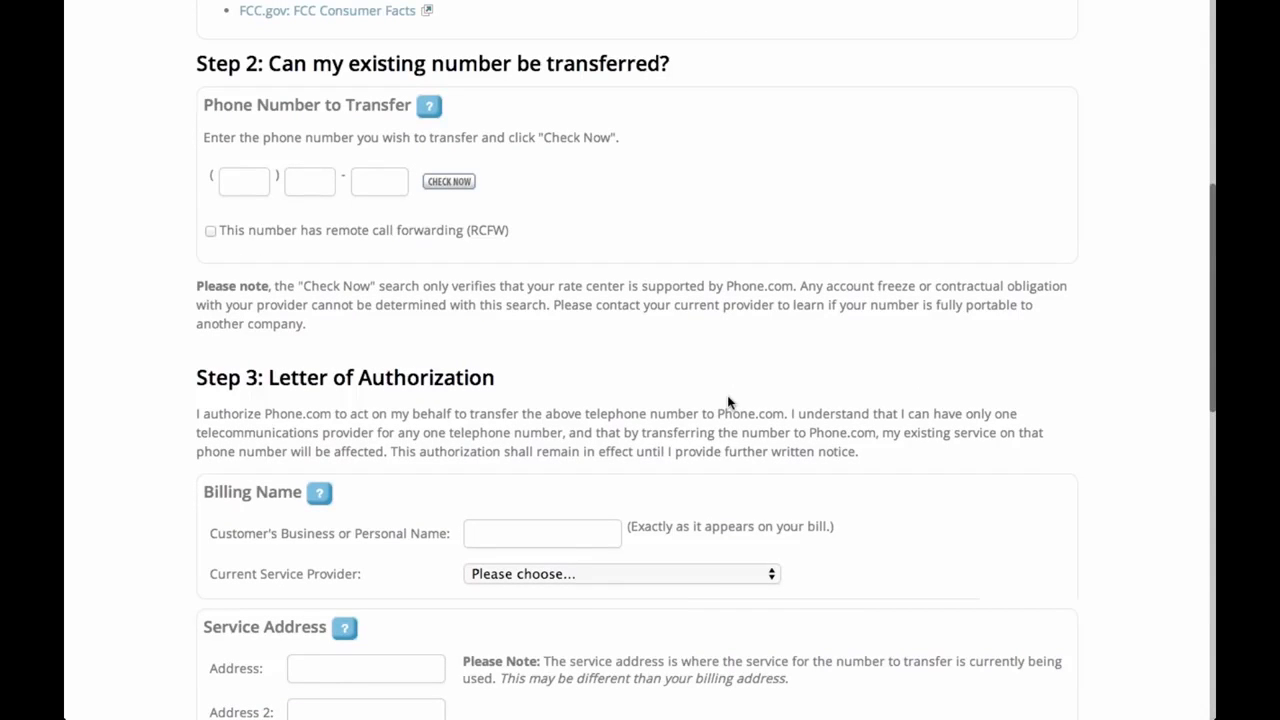
pyautogui.click(247, 186)
pyautogui.click(305, 185)
pyautogui.click(360, 184)
pyautogui.click(260, 190)
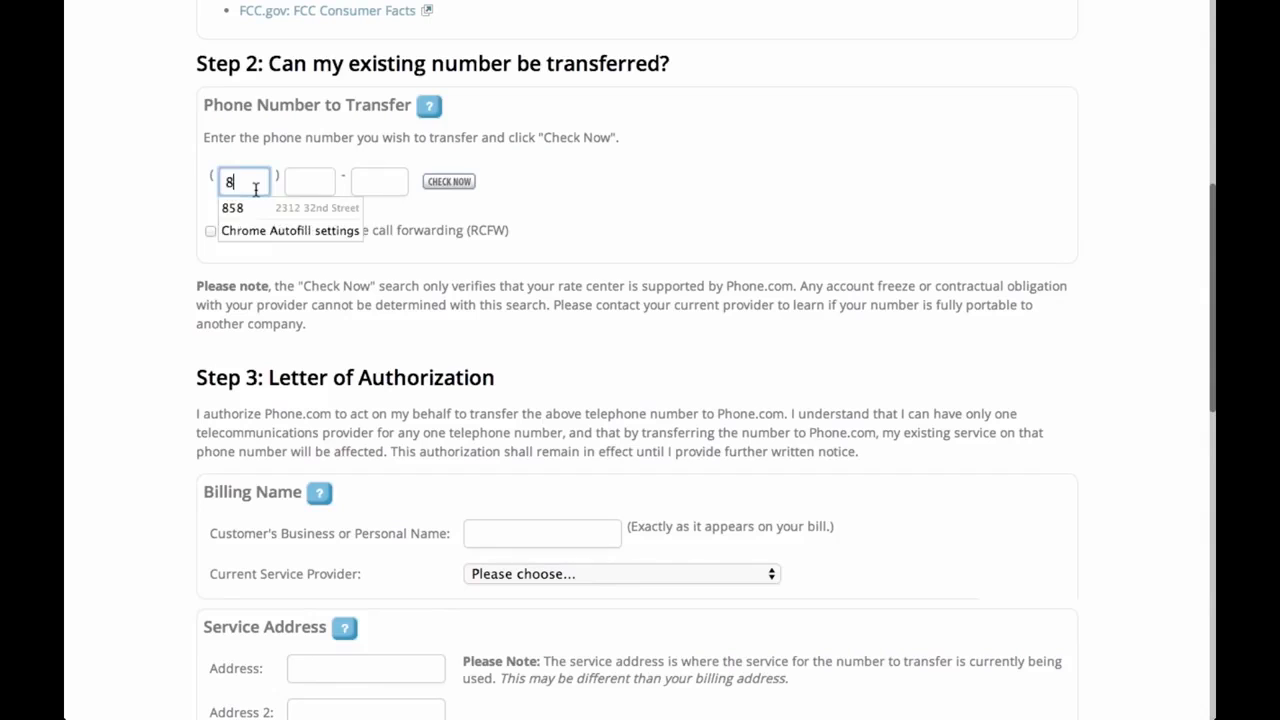
pyautogui.press('Tab')
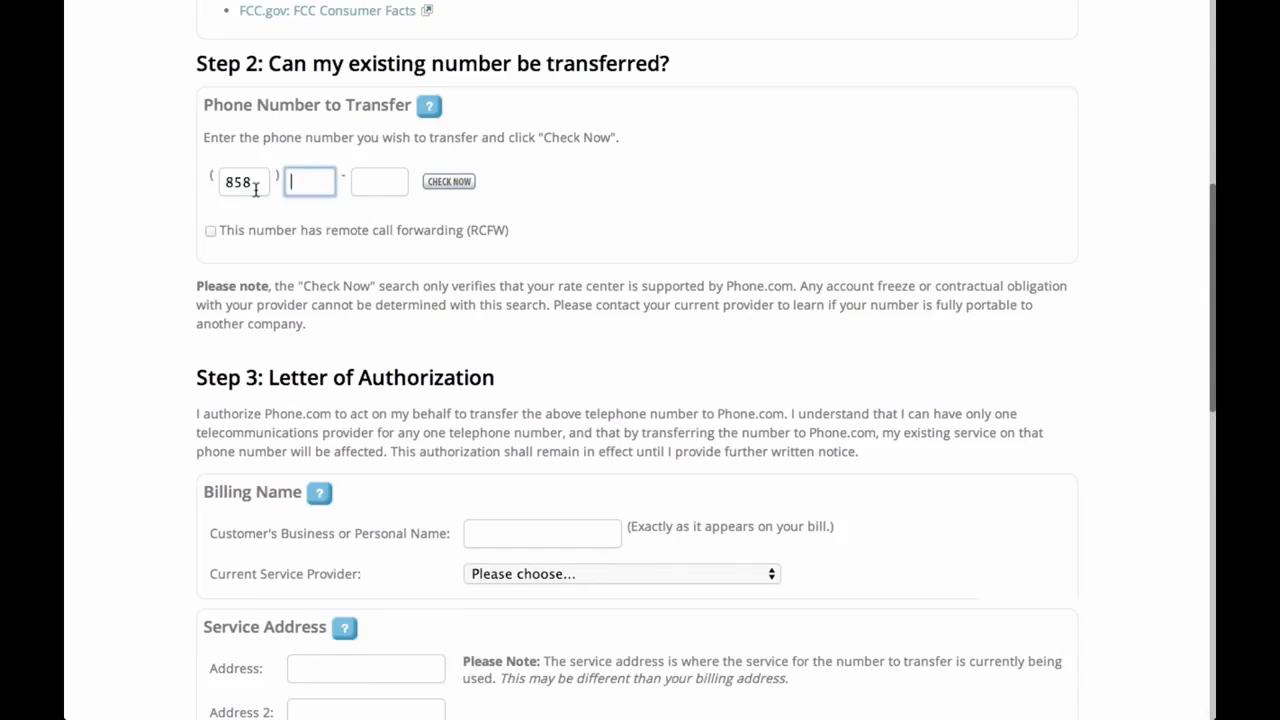
pyautogui.press('Tab')
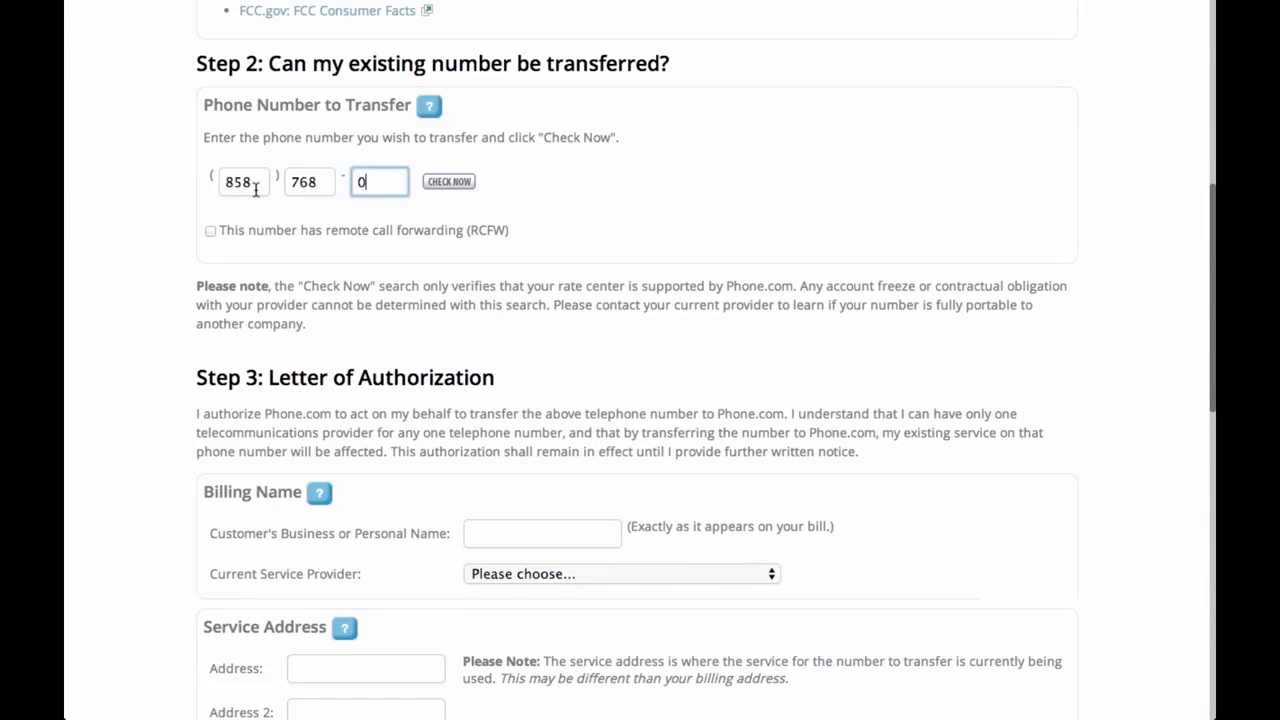
pyautogui.click(466, 184)
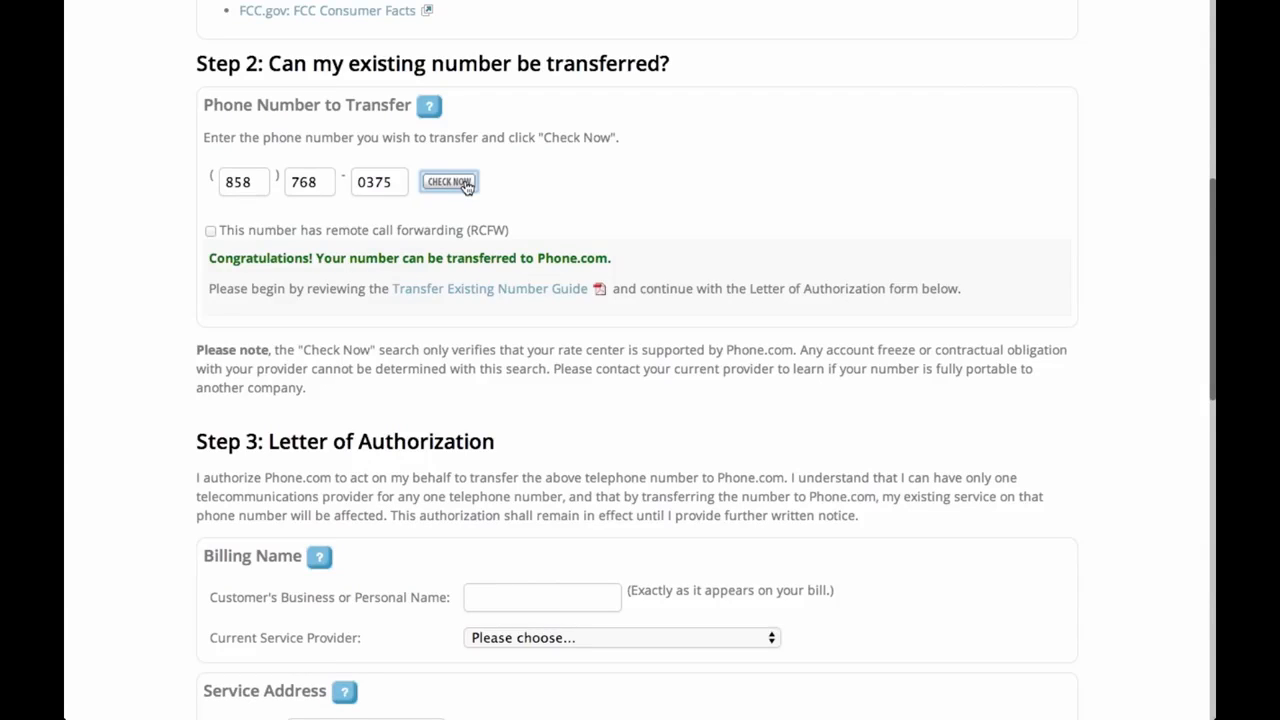
pyautogui.moveTo(209, 257); pyautogui.dragTo(612, 257)
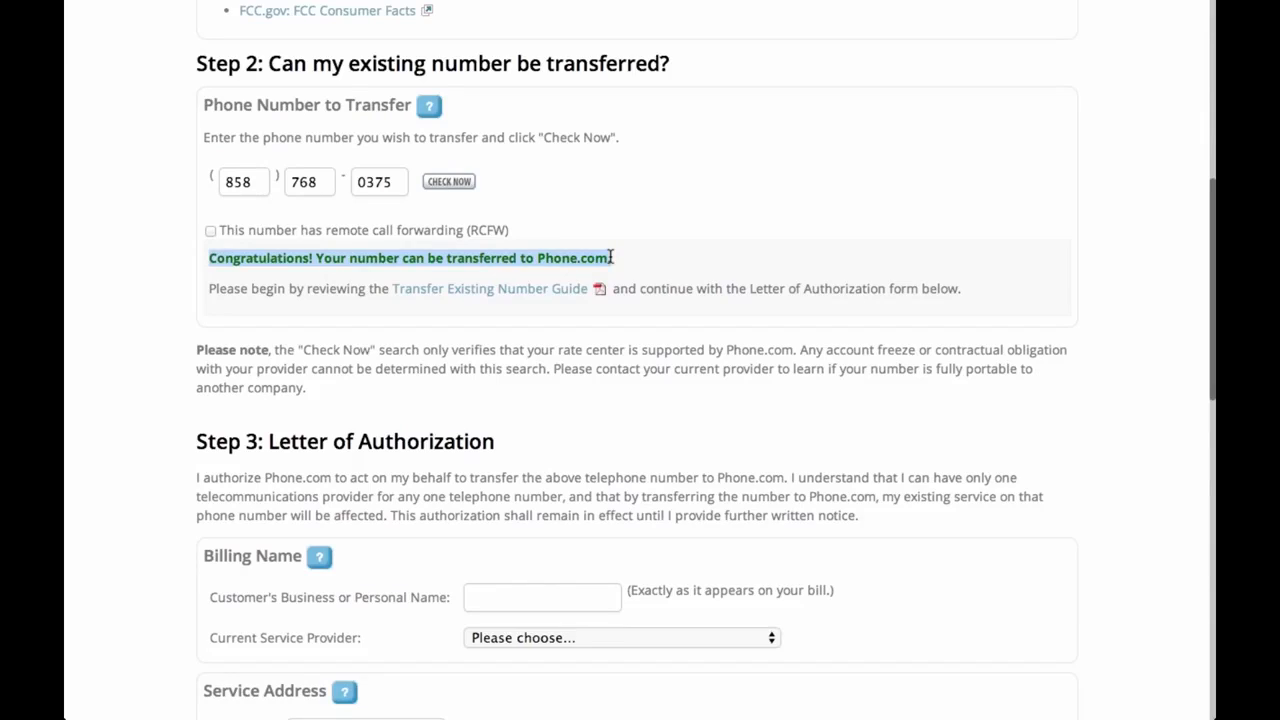
pyautogui.click(672, 268)
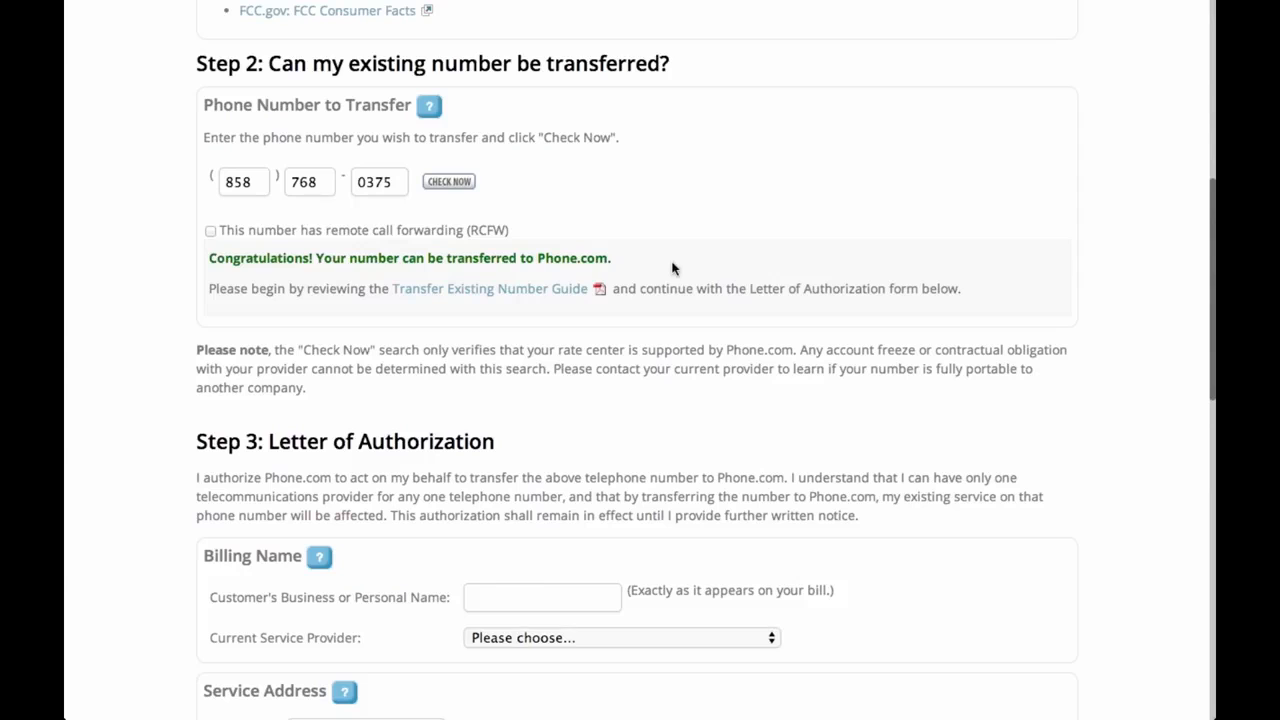
pyautogui.moveTo(800, 352); pyautogui.dragTo(817, 382)
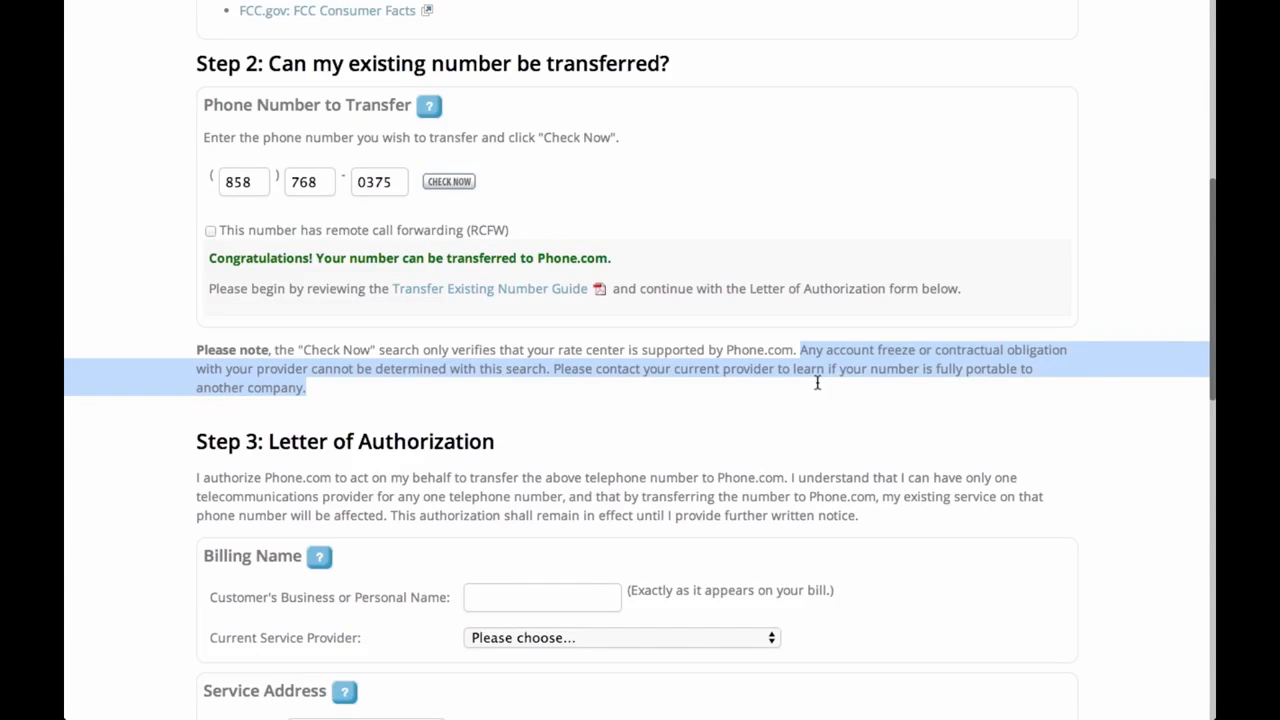
pyautogui.click(282, 411)
pyautogui.moveTo(194, 346); pyautogui.dragTo(286, 385)
pyautogui.click(309, 393)
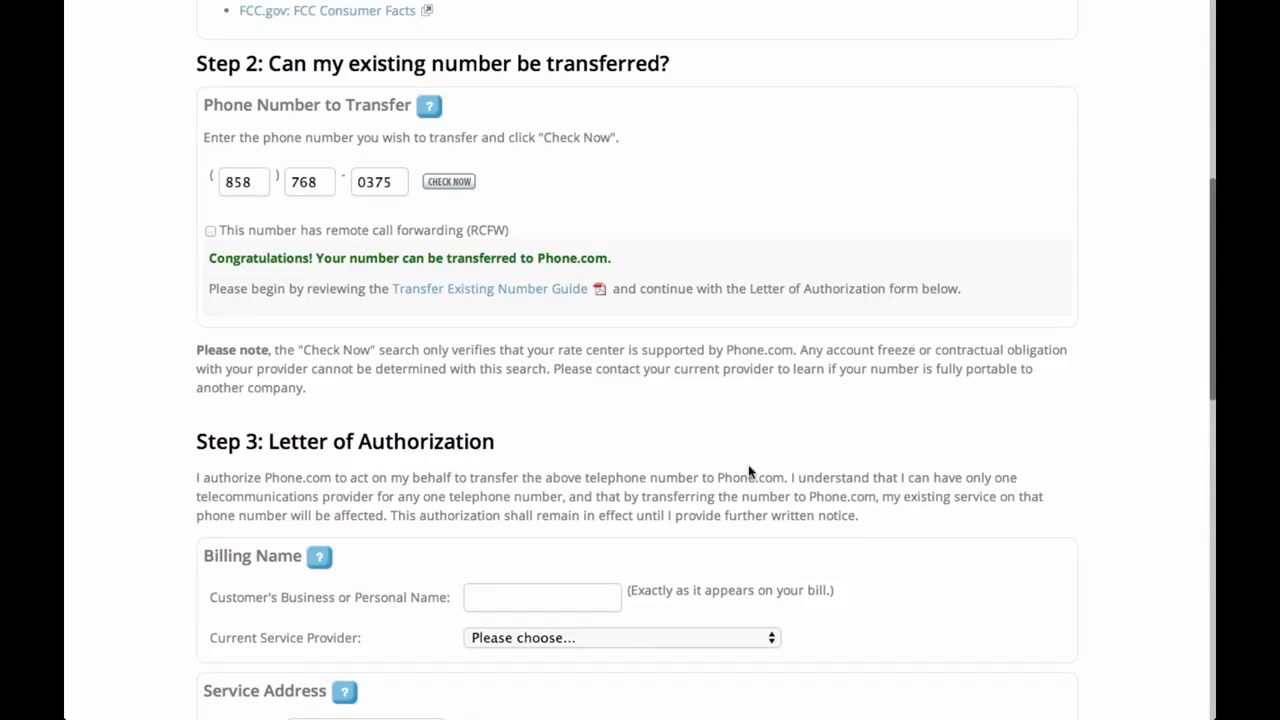
pyautogui.scroll(-3, 748, 466)
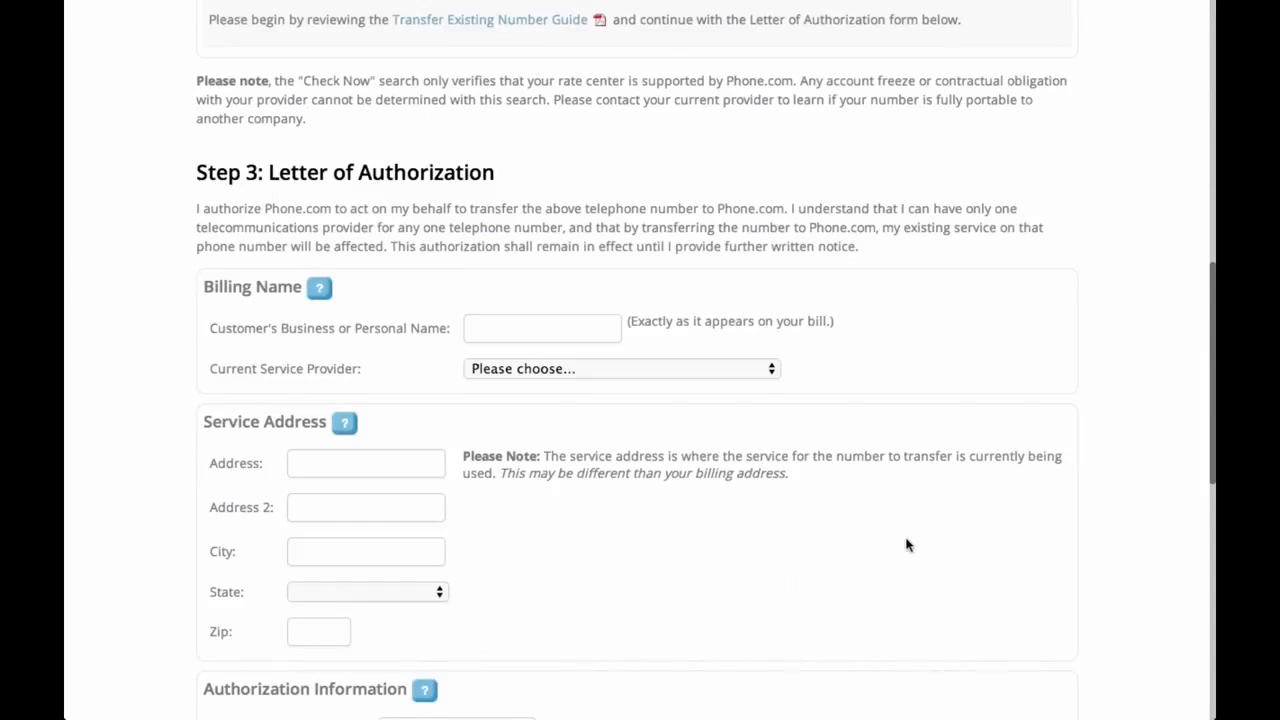
pyautogui.scroll(-1, 906, 545)
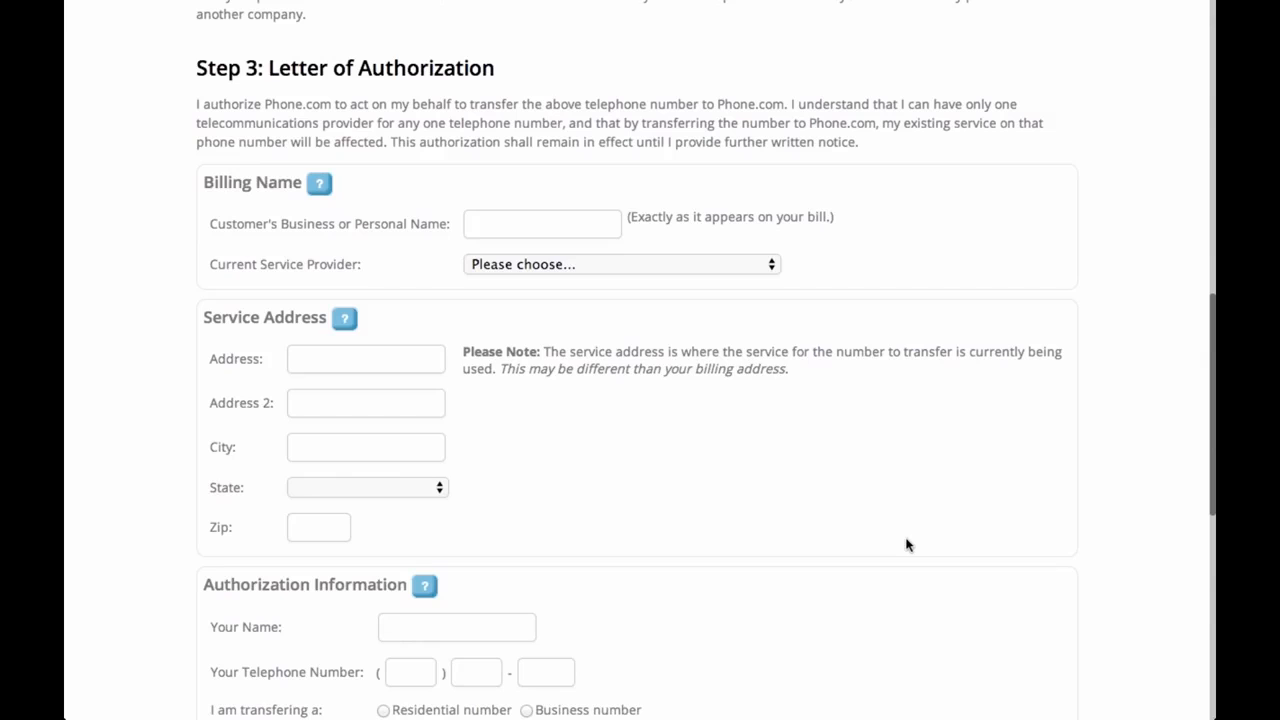
pyautogui.moveTo(500, 368); pyautogui.dragTo(803, 383)
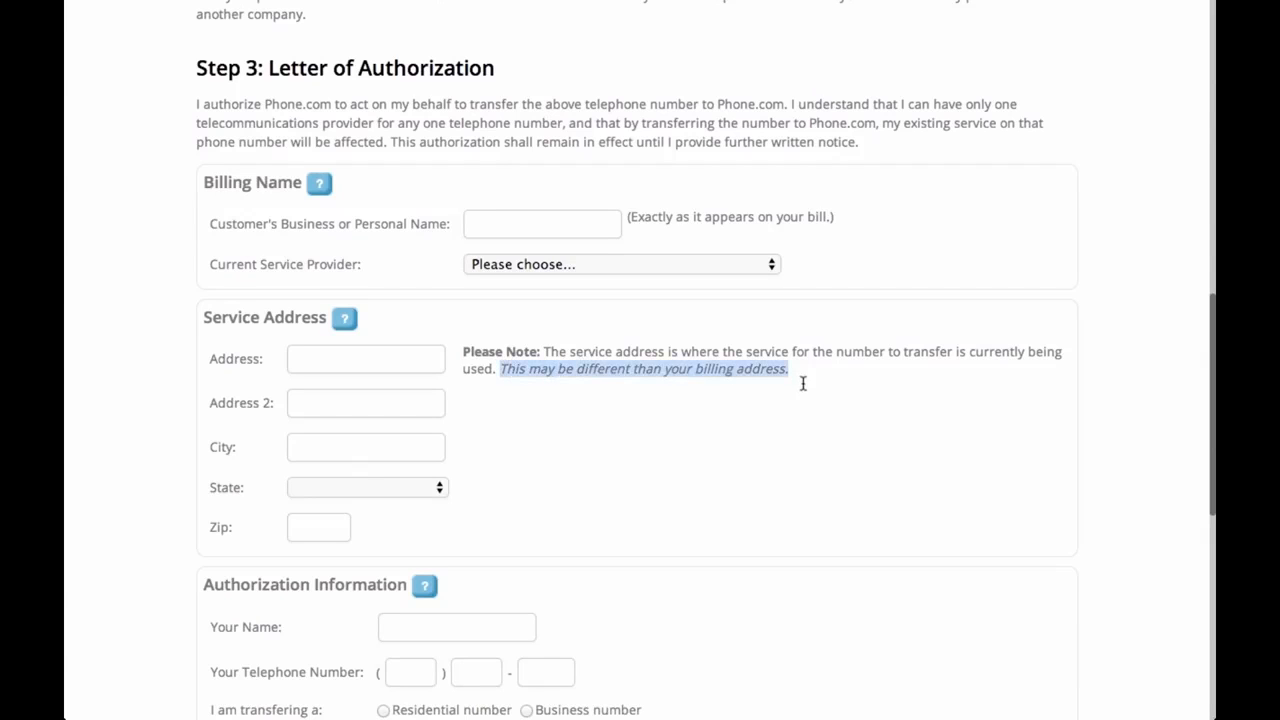
pyautogui.click(833, 385)
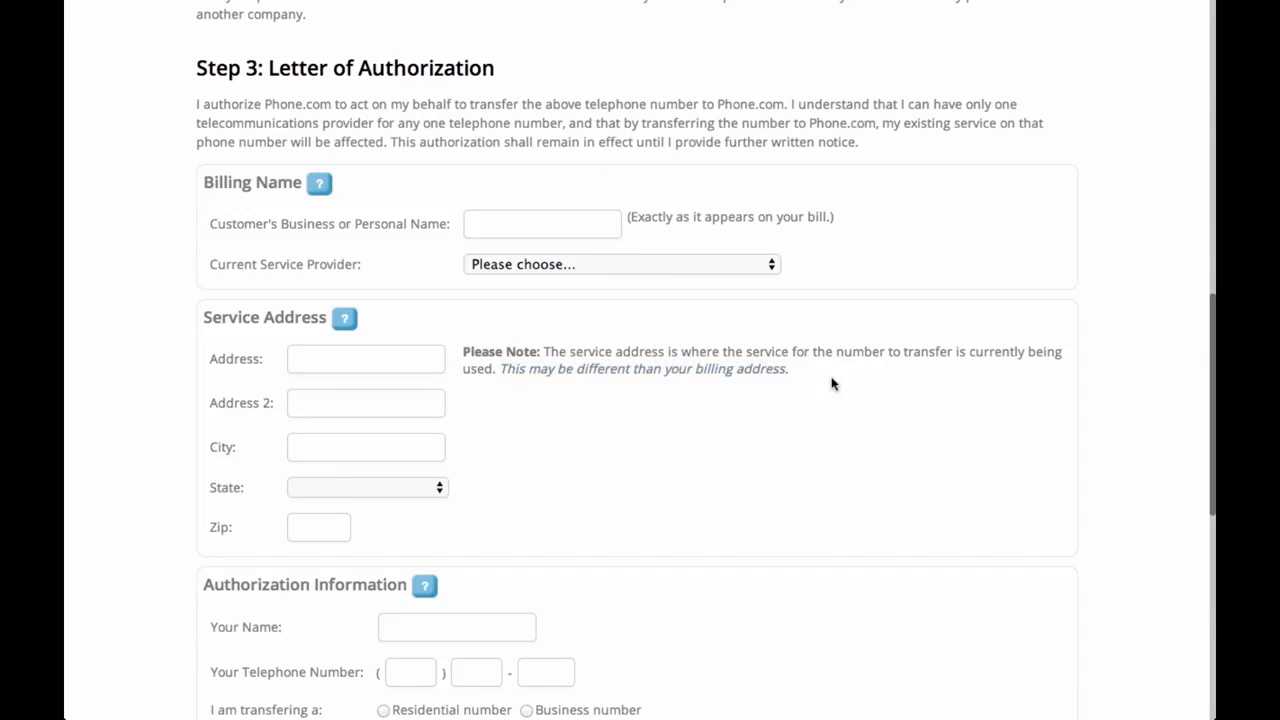
# Enter the billing name, choose Magic Jack as current provider, and visit the address and name fields
pyautogui.click(565, 231)
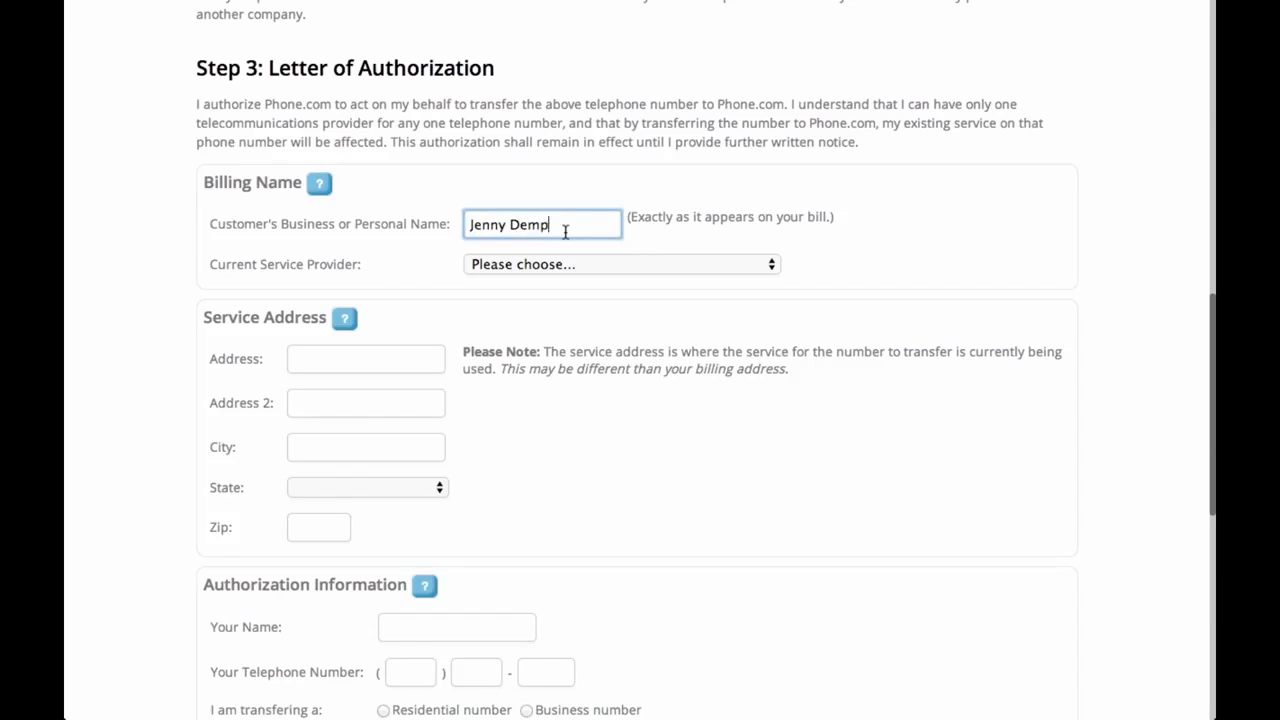
pyautogui.click(567, 262)
pyautogui.scroll(-3, 583, 437)
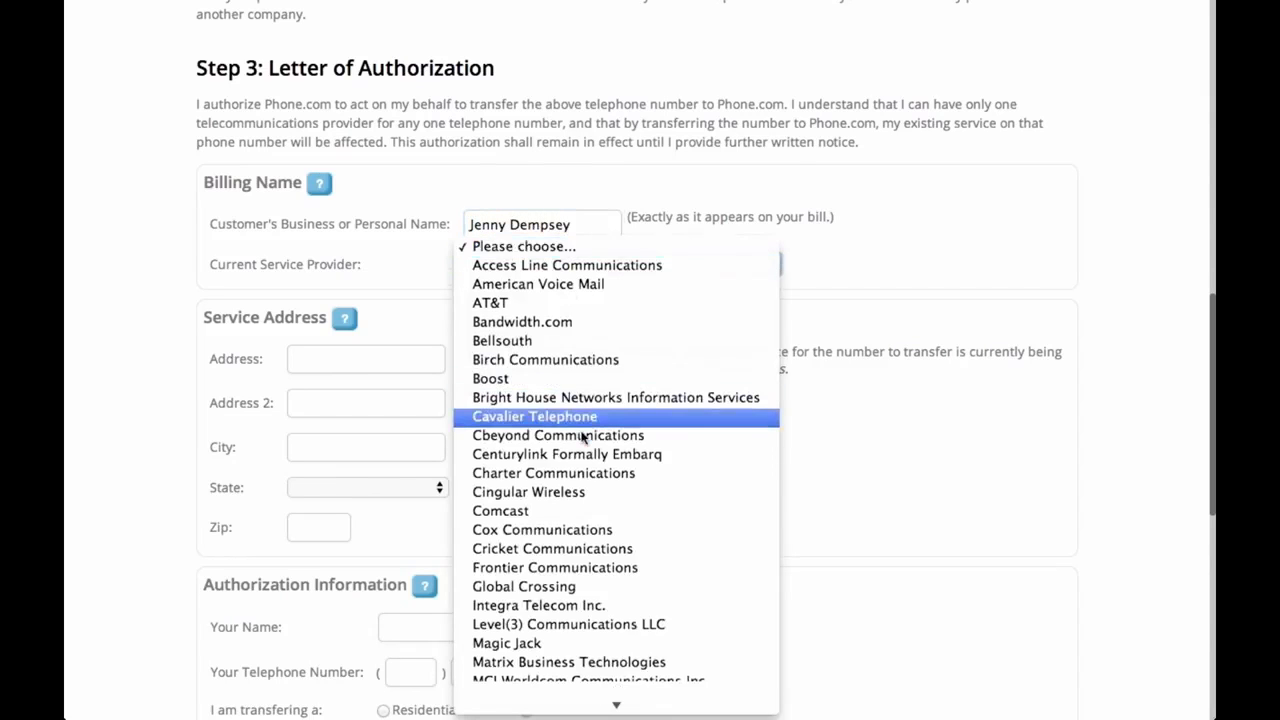
pyautogui.scroll(-3, 583, 437)
pyautogui.click(505, 433)
pyautogui.click(377, 360)
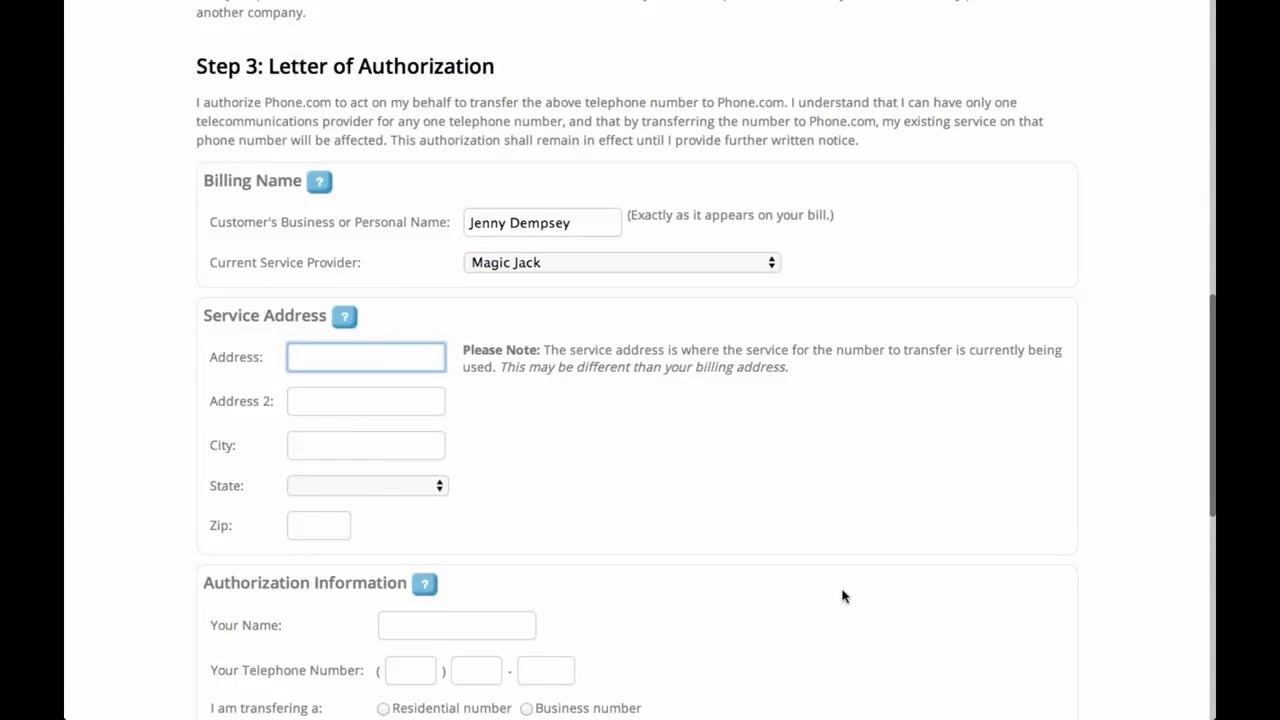
pyautogui.scroll(-2, 843, 594)
pyautogui.scroll(-2, 843, 594)
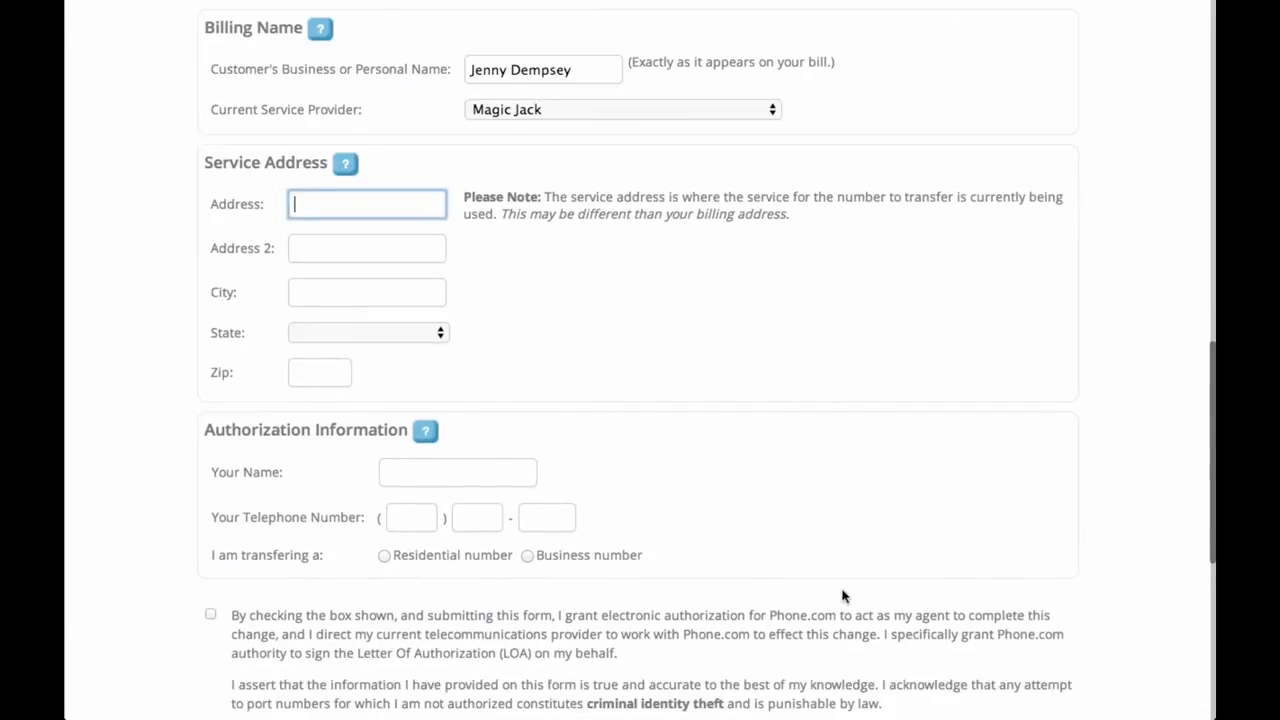
pyautogui.click(494, 484)
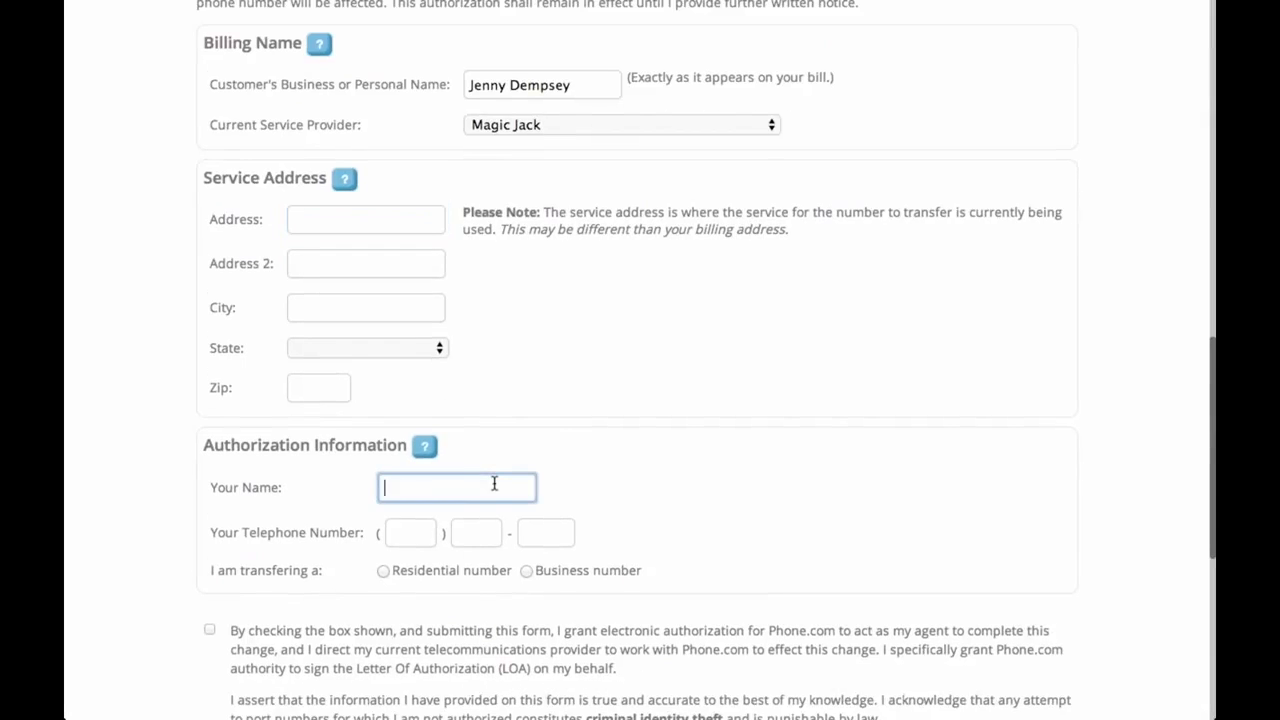
pyautogui.click(446, 514)
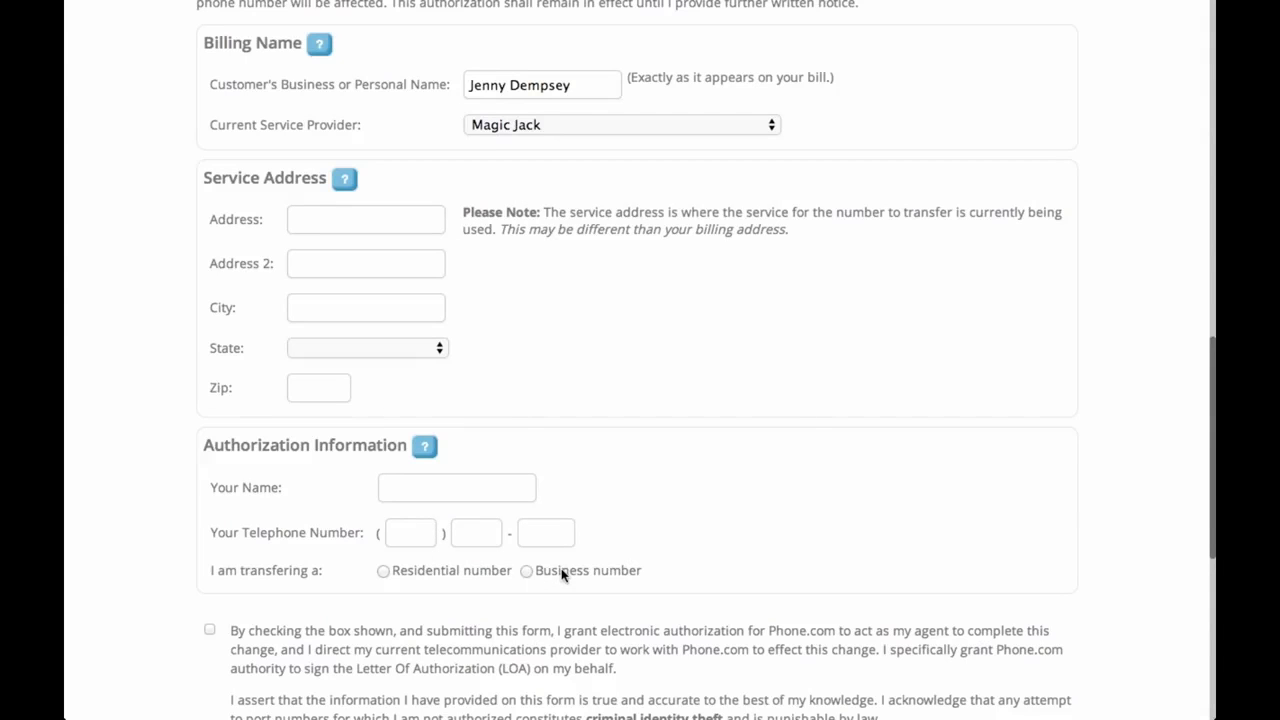
pyautogui.scroll(-3, 562, 574)
# Compare Residential fields (SSN last 4, birthdate) with Business, ending on Business with FEIN focused
pyautogui.click(385, 466)
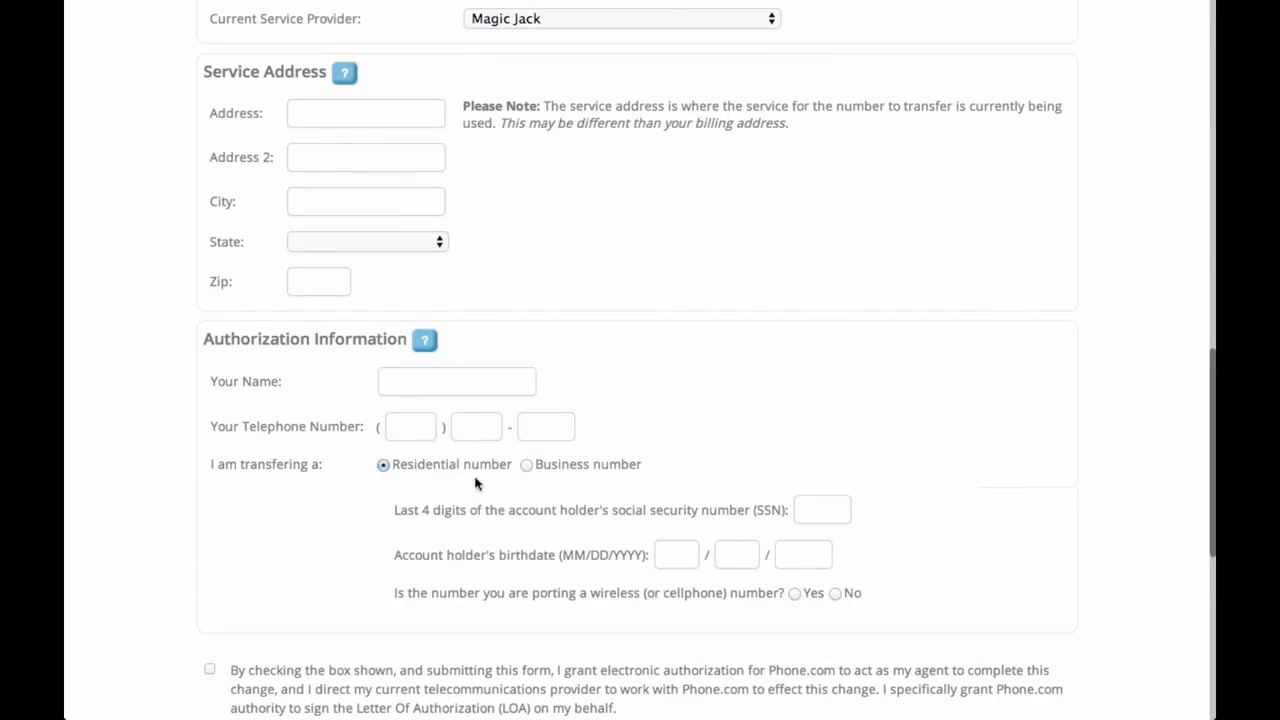
pyautogui.click(527, 466)
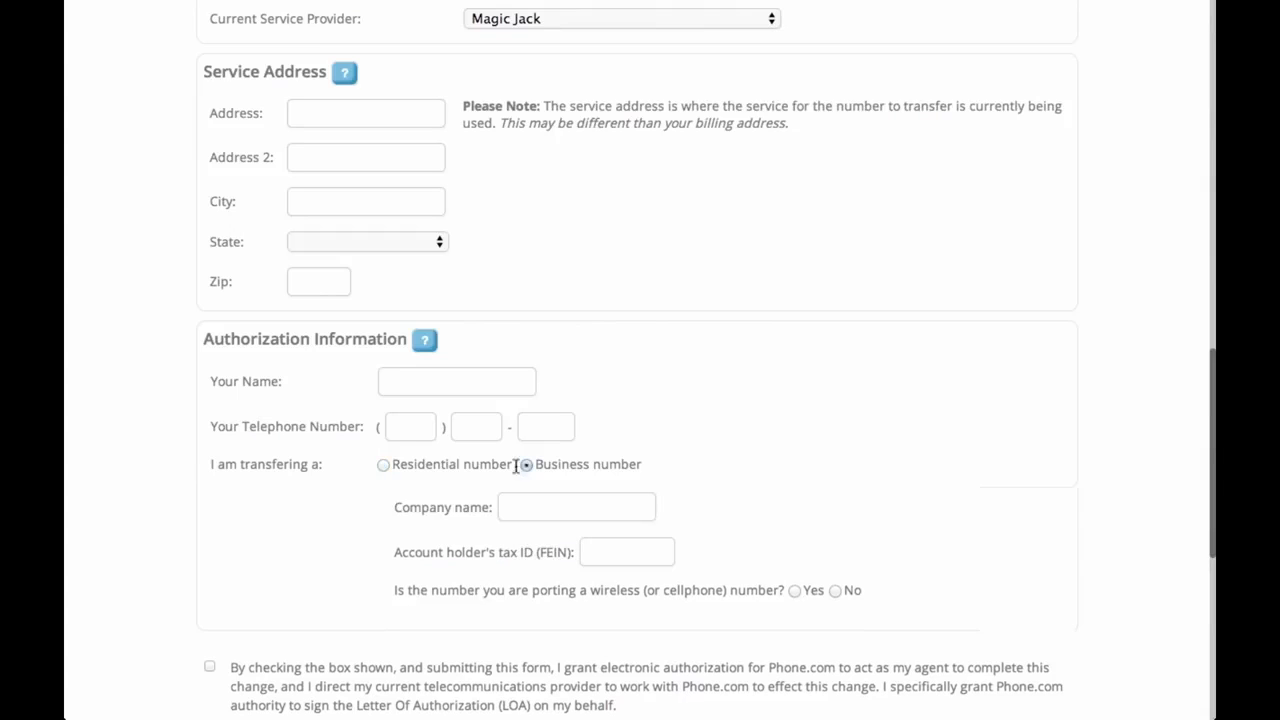
pyautogui.click(385, 466)
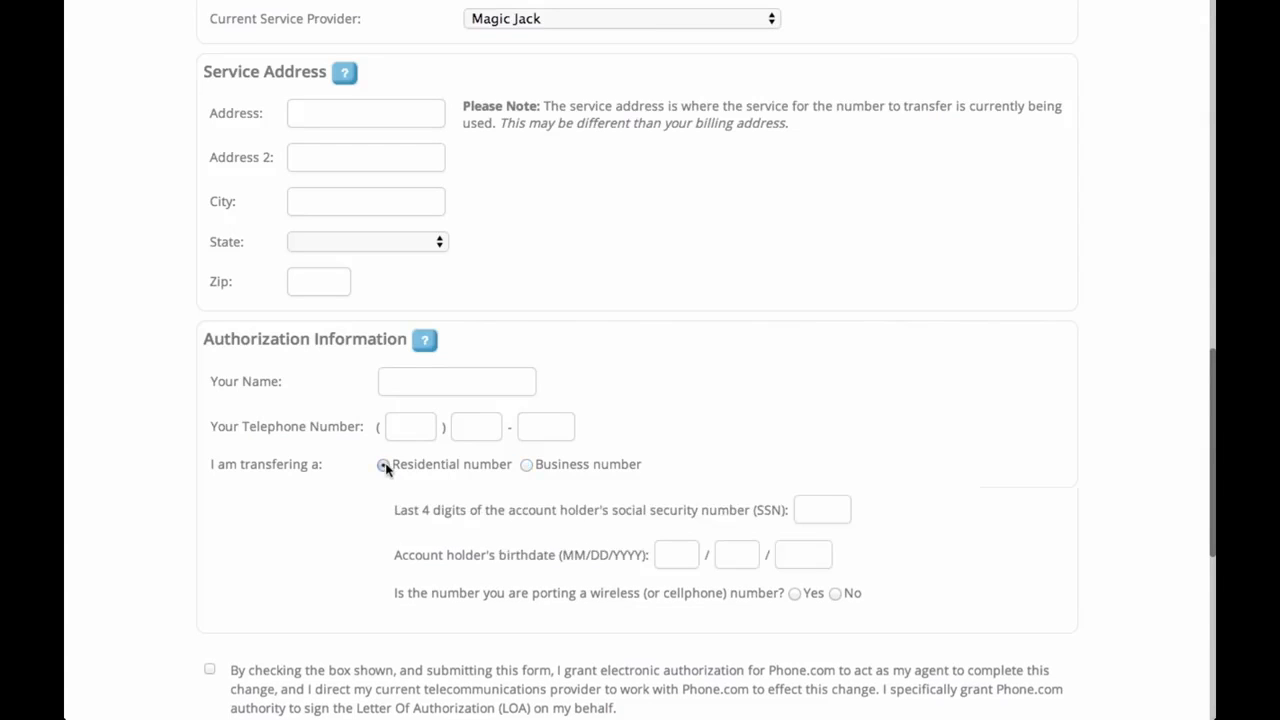
pyautogui.click(828, 507)
pyautogui.click(684, 555)
pyautogui.click(716, 555)
pyautogui.moveTo(391, 511); pyautogui.dragTo(772, 510)
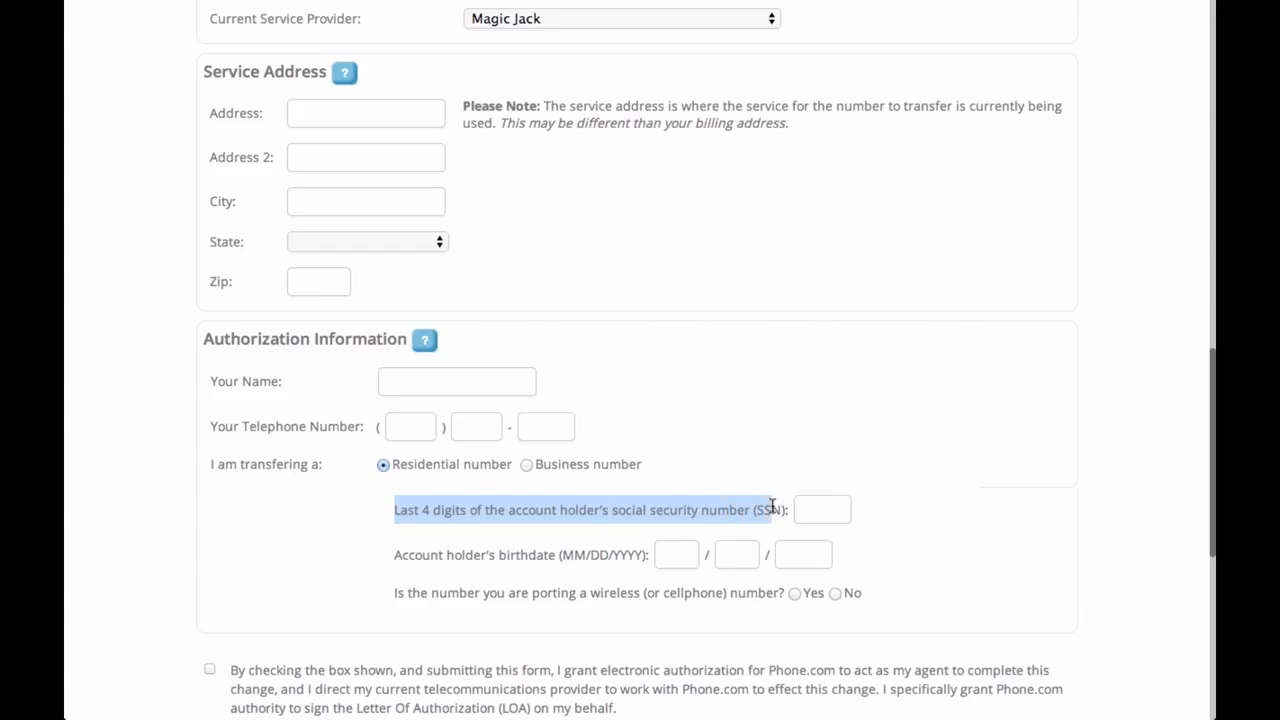
pyautogui.click(827, 507)
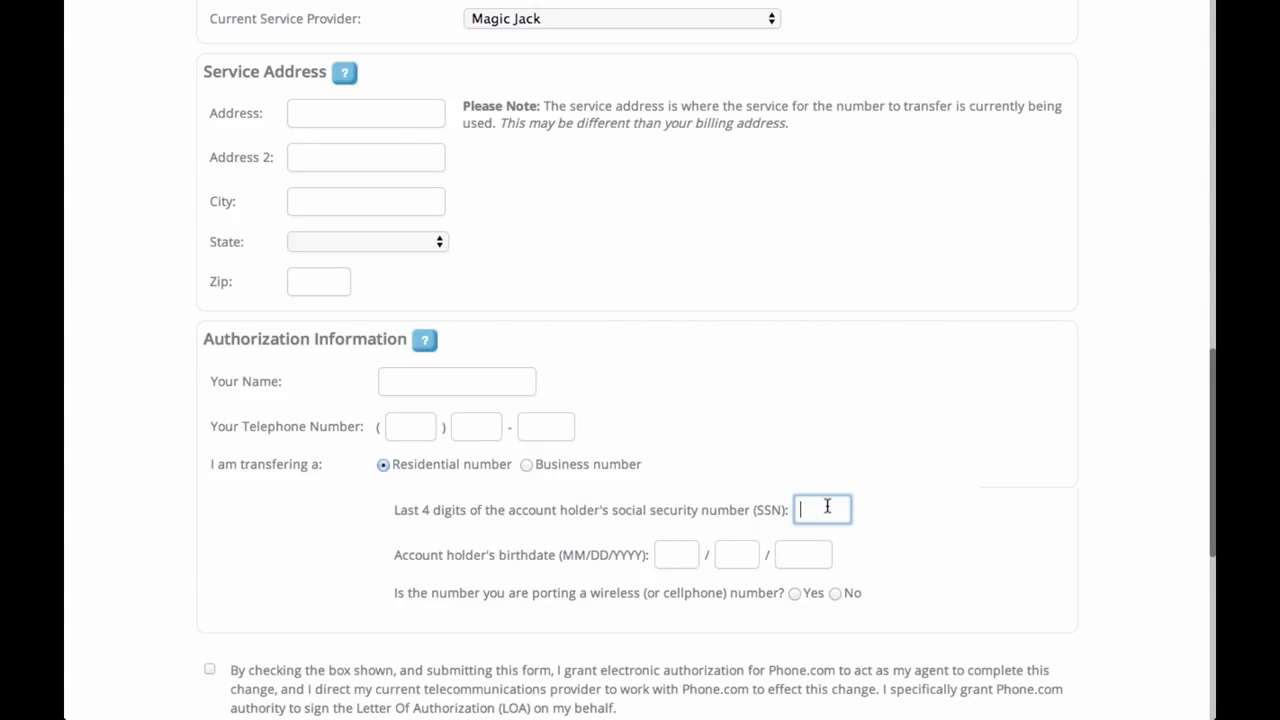
pyautogui.click(527, 466)
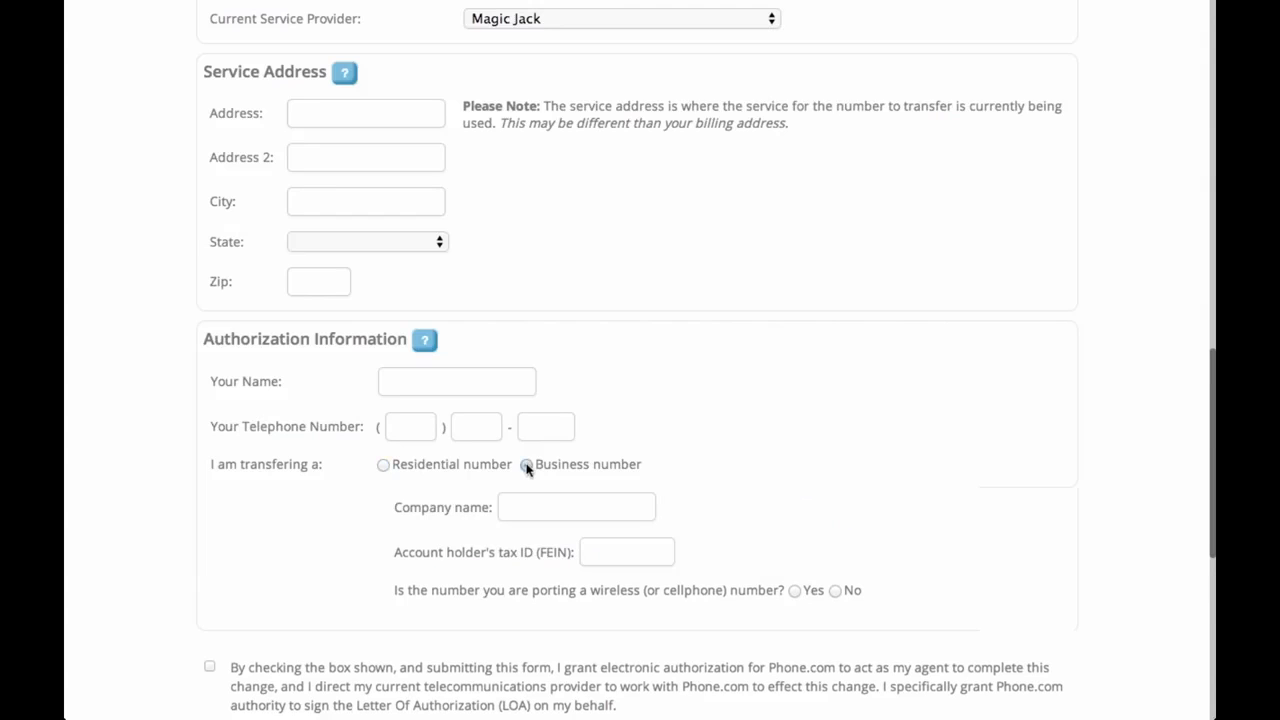
pyautogui.click(600, 545)
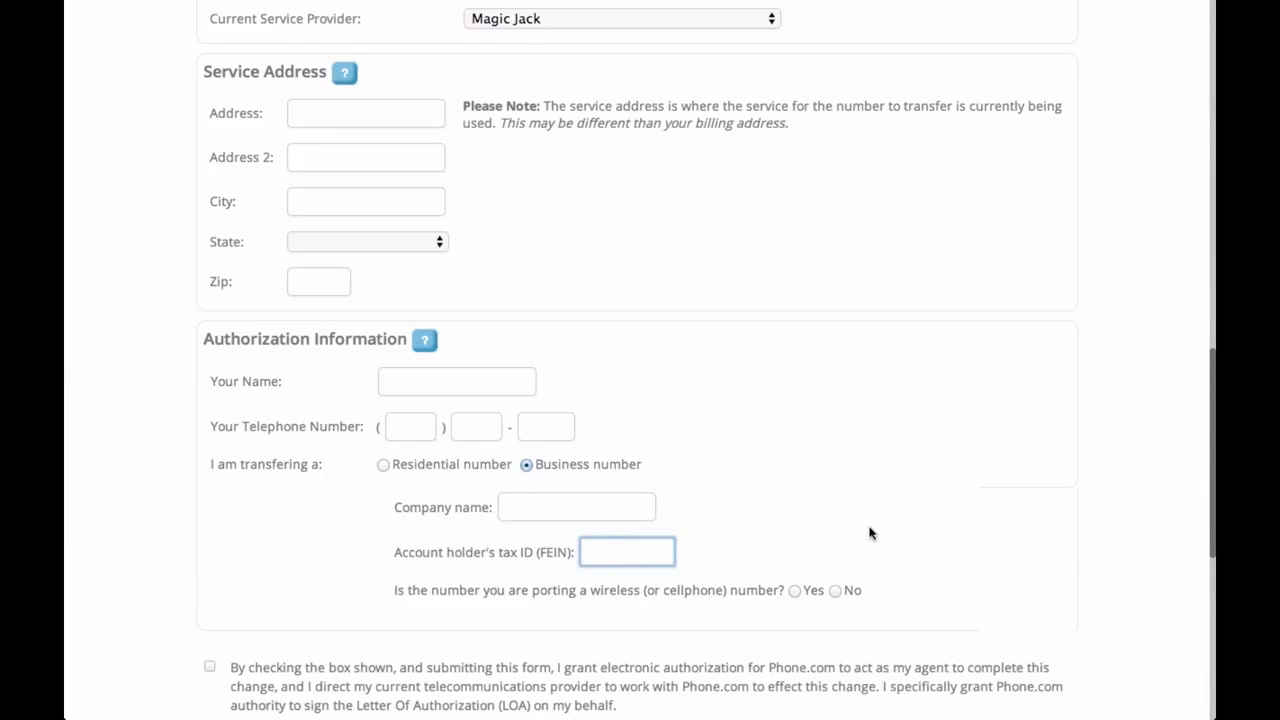
pyautogui.scroll(-3, 870, 533)
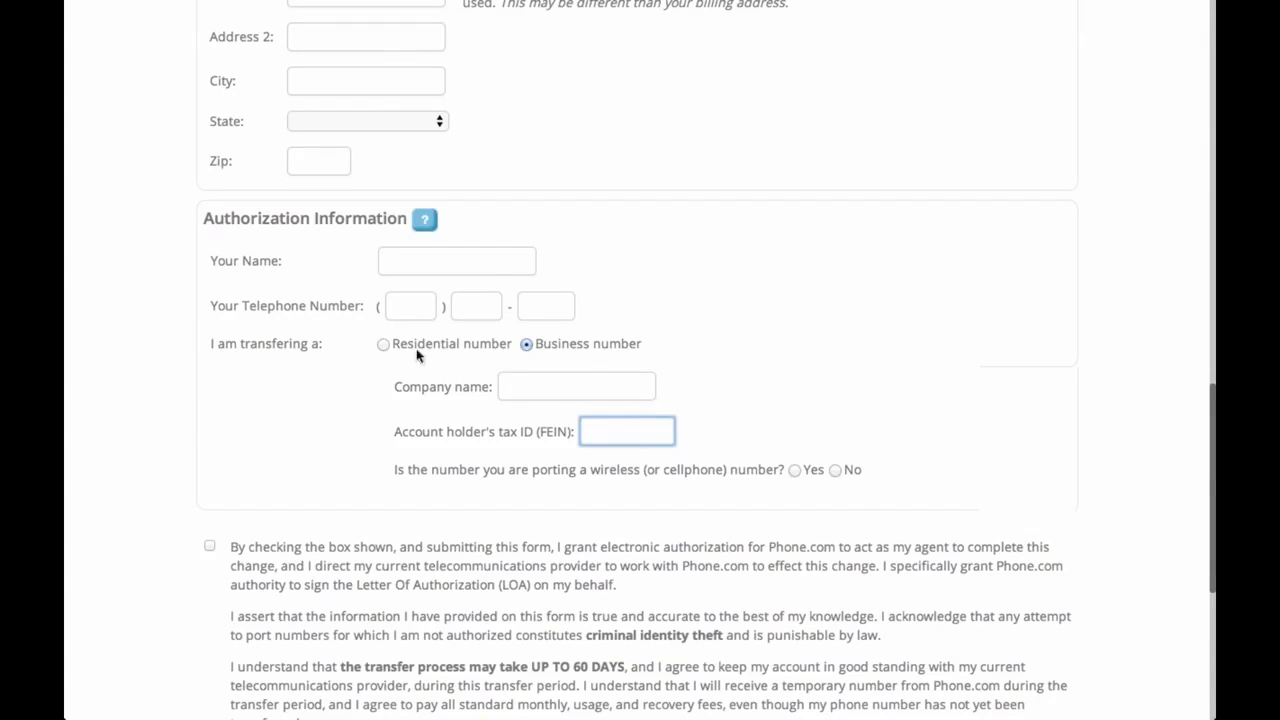
# Keep Business number selected and answer the wireless question Yes, then No
pyautogui.click(385, 343)
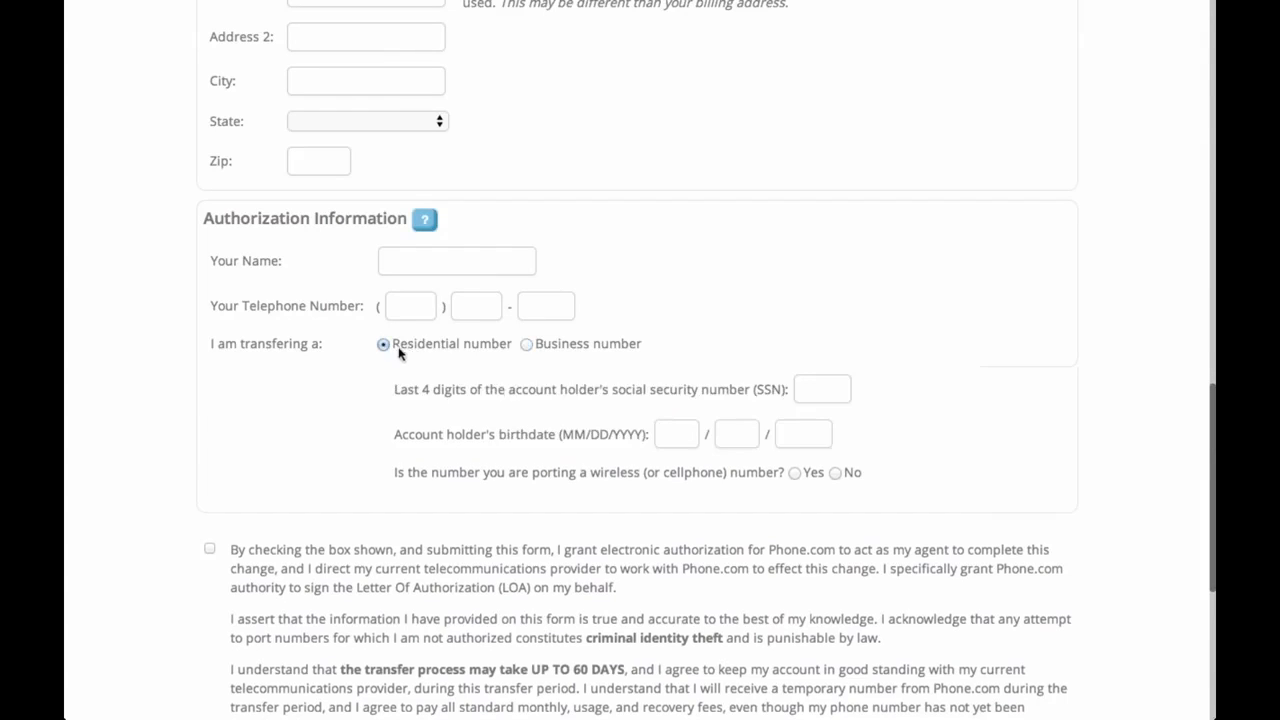
pyautogui.click(526, 344)
pyautogui.moveTo(358, 472); pyautogui.dragTo(783, 469)
pyautogui.click(443, 476)
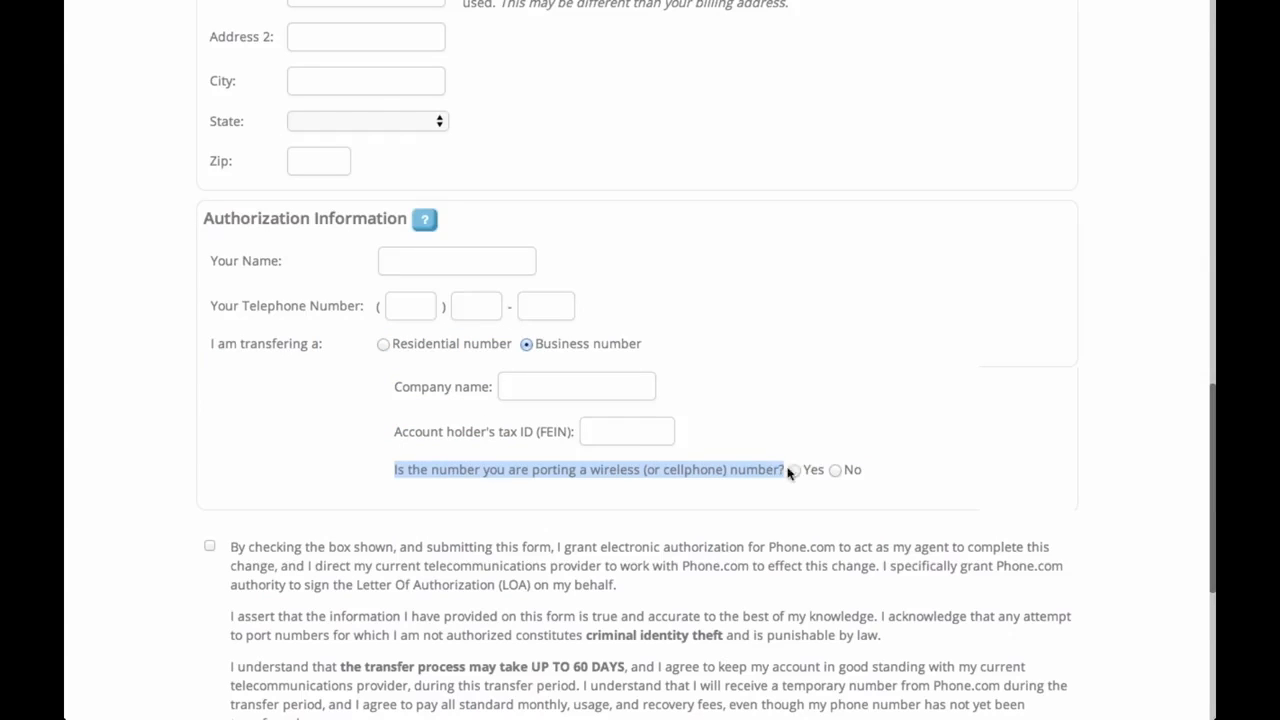
pyautogui.click(796, 471)
pyautogui.click(596, 527)
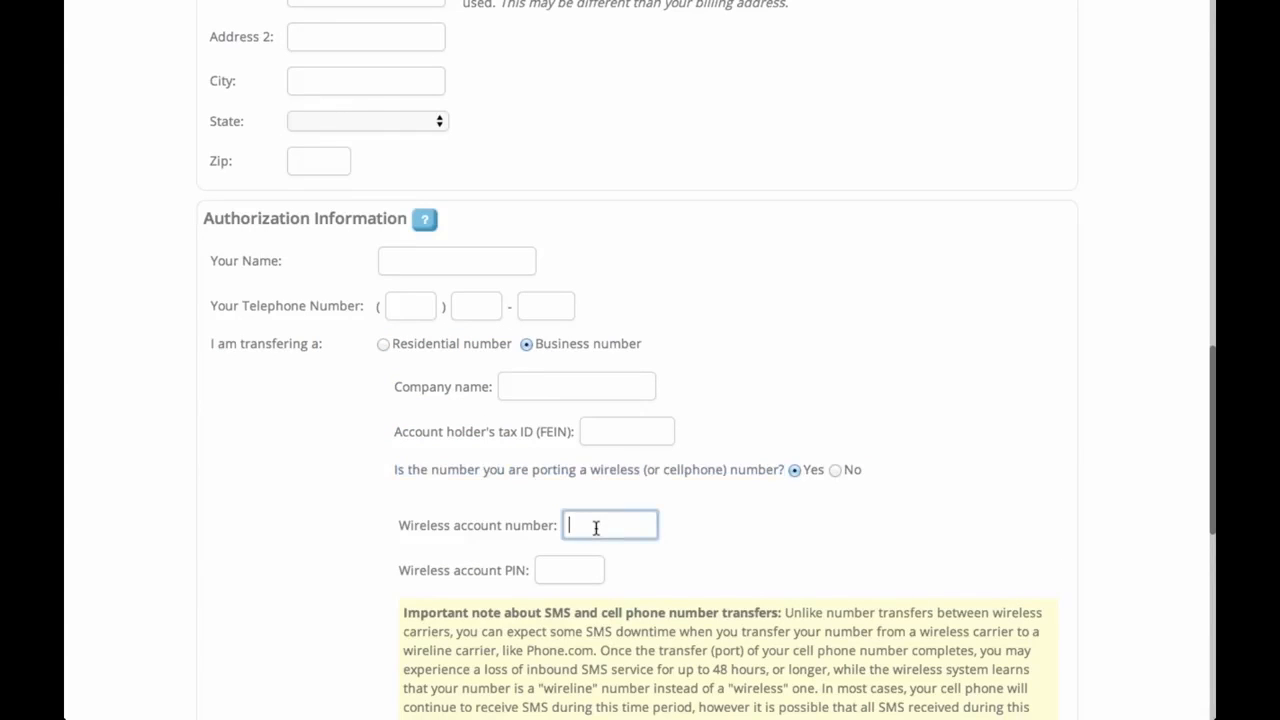
pyautogui.click(558, 570)
pyautogui.scroll(-1, 689, 566)
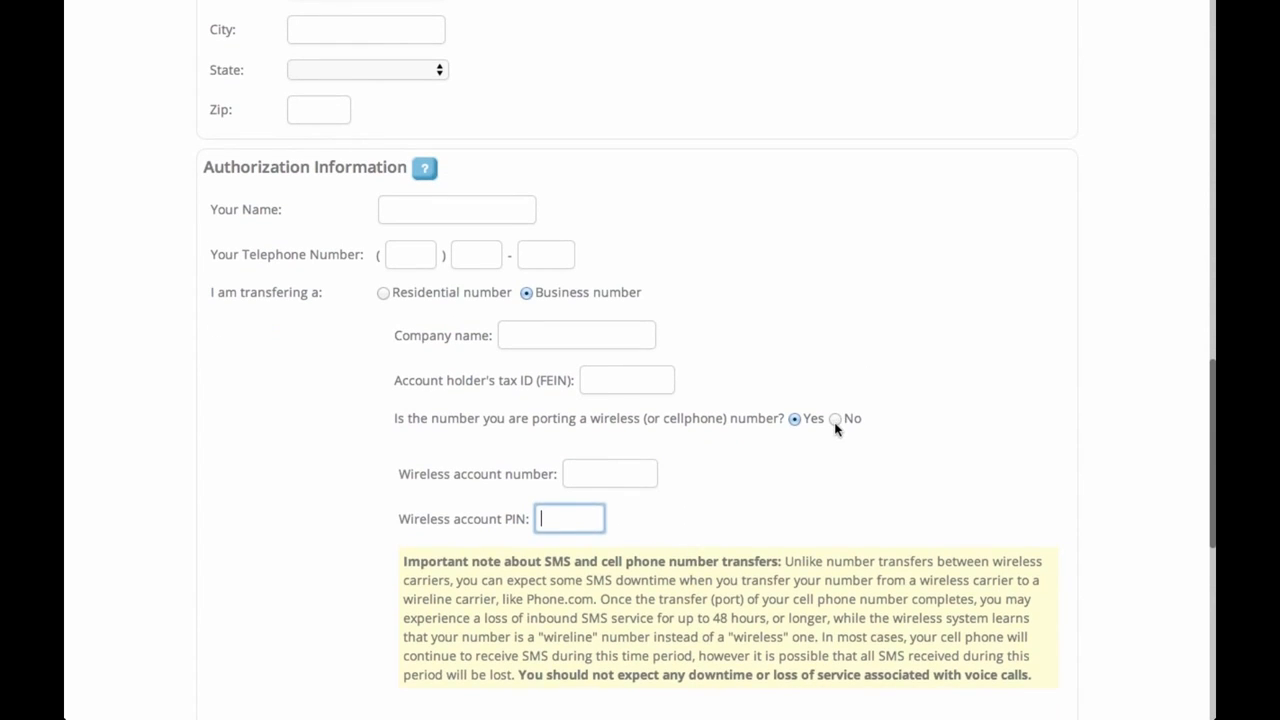
pyautogui.click(835, 419)
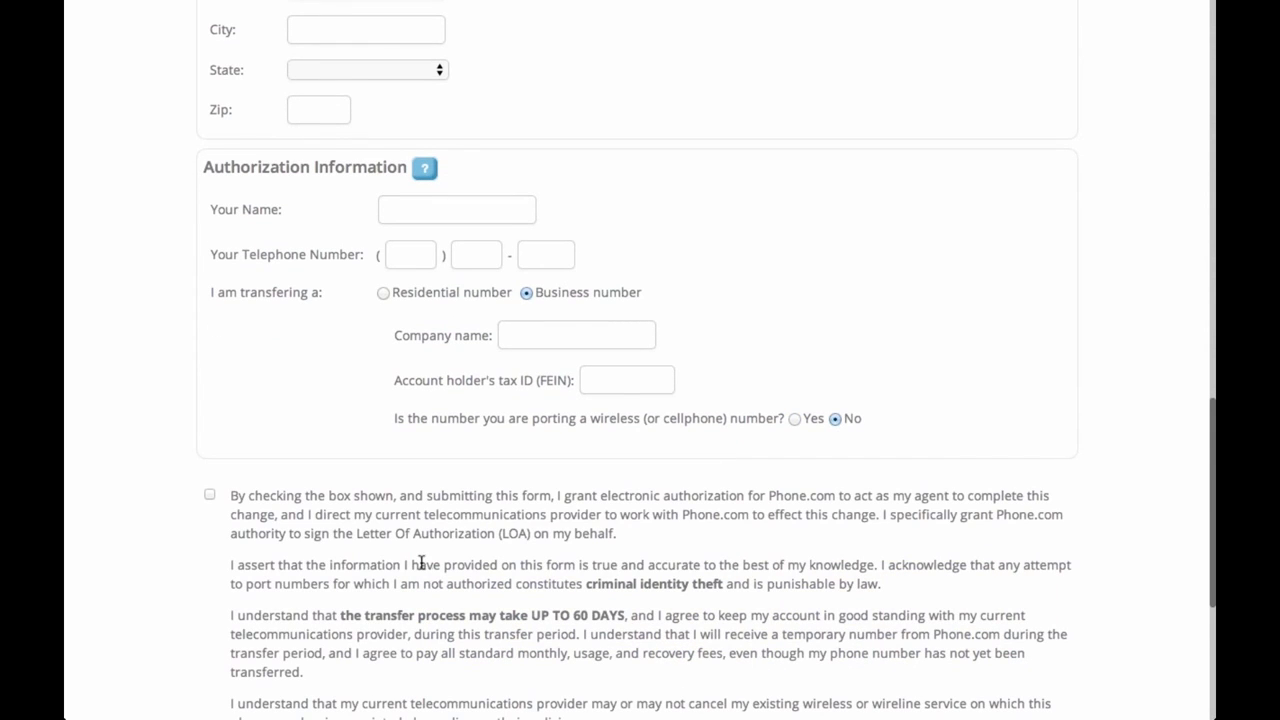
pyautogui.scroll(-1, 246, 524)
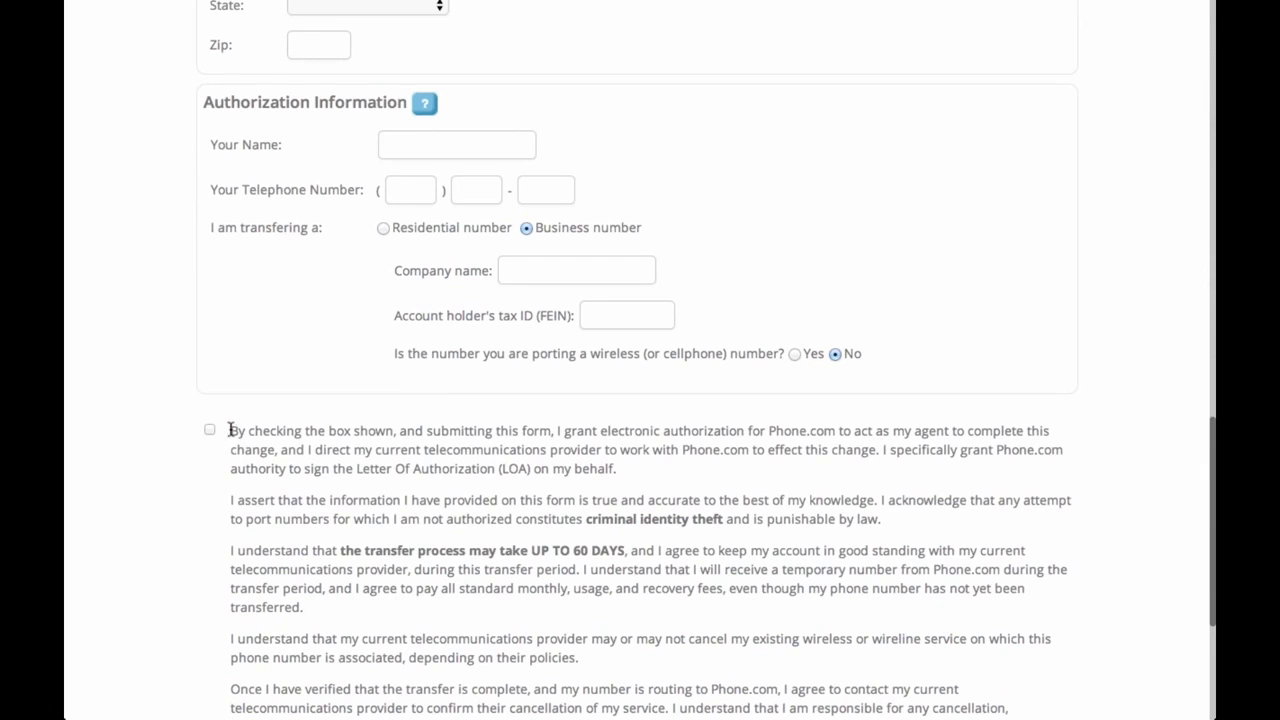
# Read the authorization agreement text and tick its acceptance checkbox
pyautogui.moveTo(231, 430); pyautogui.dragTo(479, 661)
pyautogui.click(431, 552)
pyautogui.scroll(-2, 431, 552)
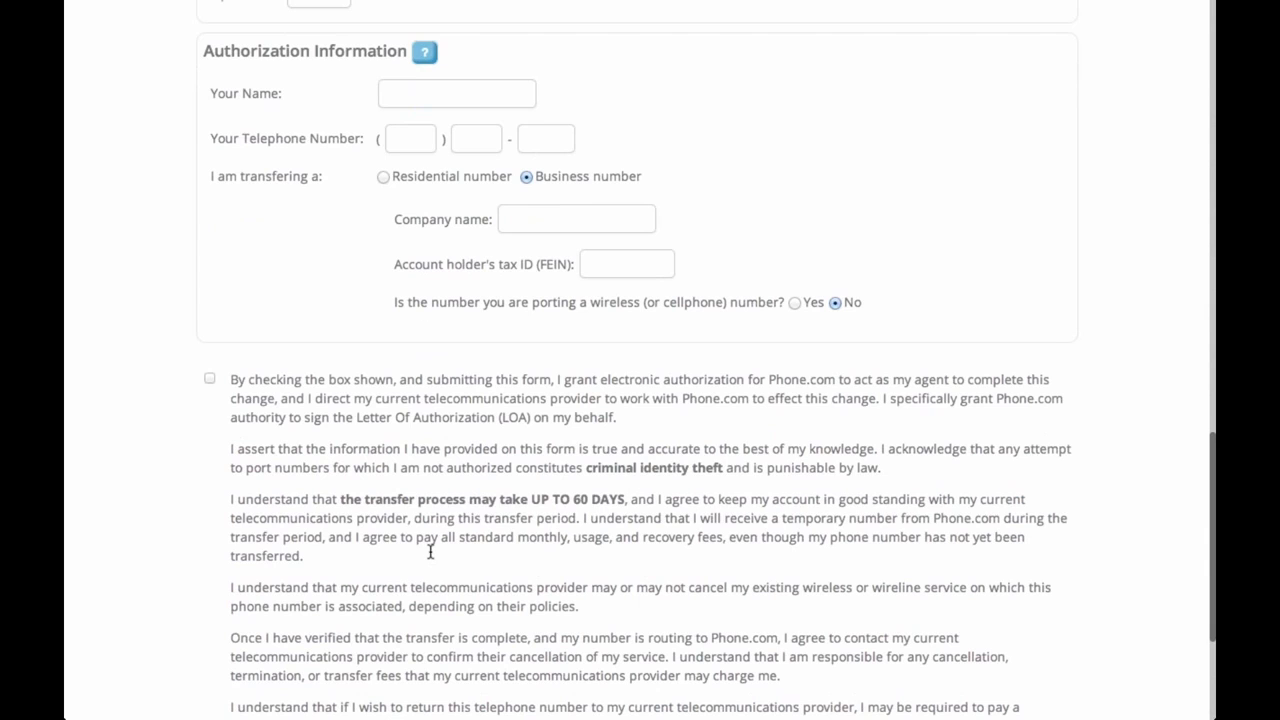
pyautogui.click(209, 291)
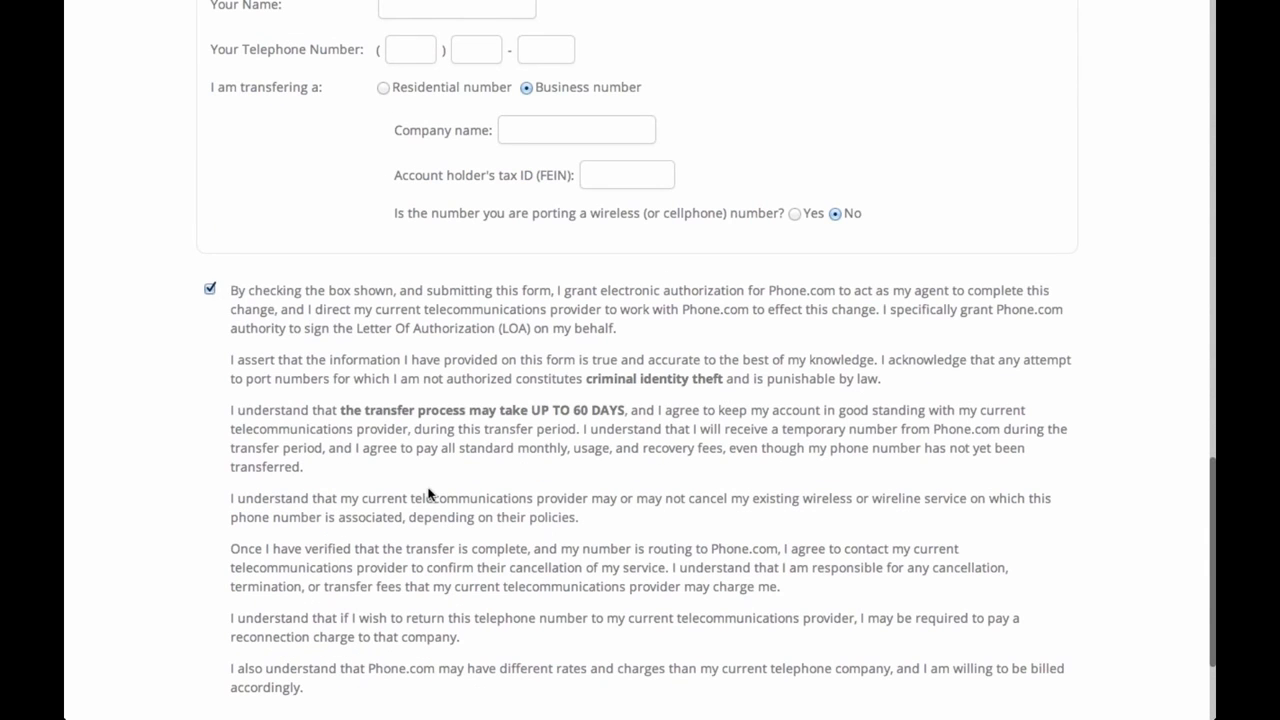
pyautogui.scroll(-3, 429, 490)
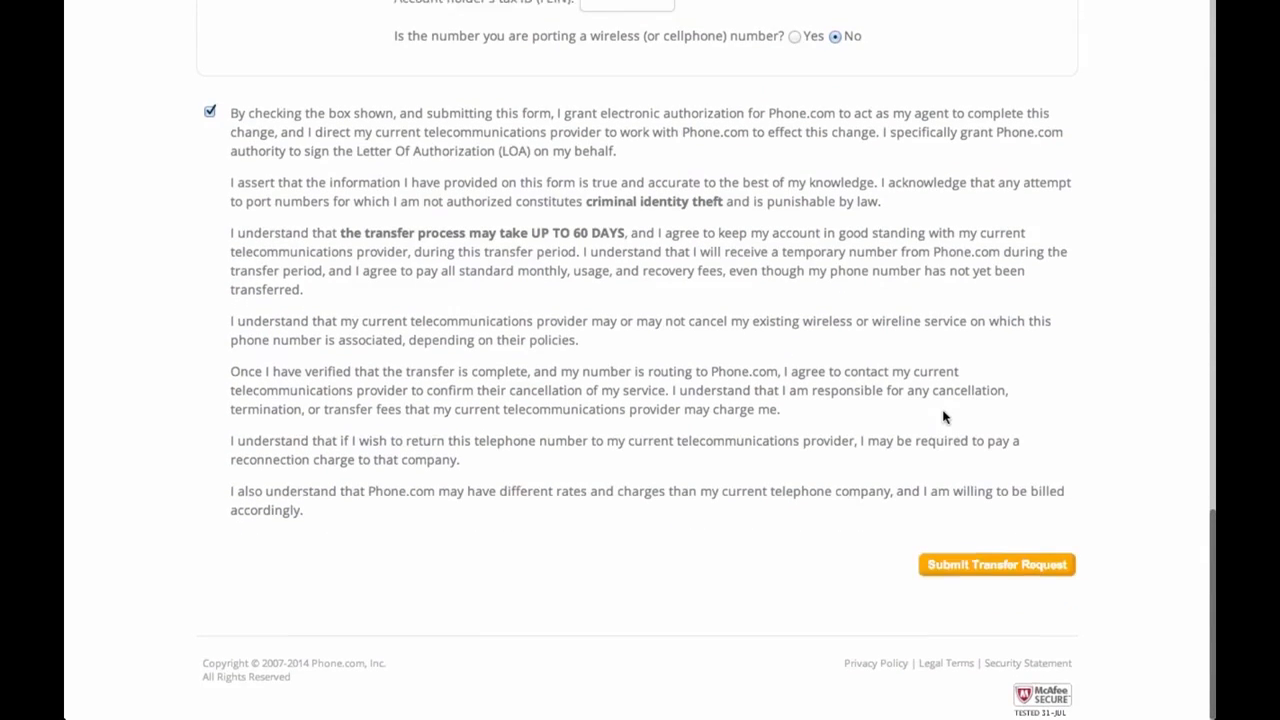
# Scroll back to the top of the filled-in transfer form and switch to PowerPoint
pyautogui.scroll(15, 946, 417)
pyautogui.scroll(1, 946, 417)
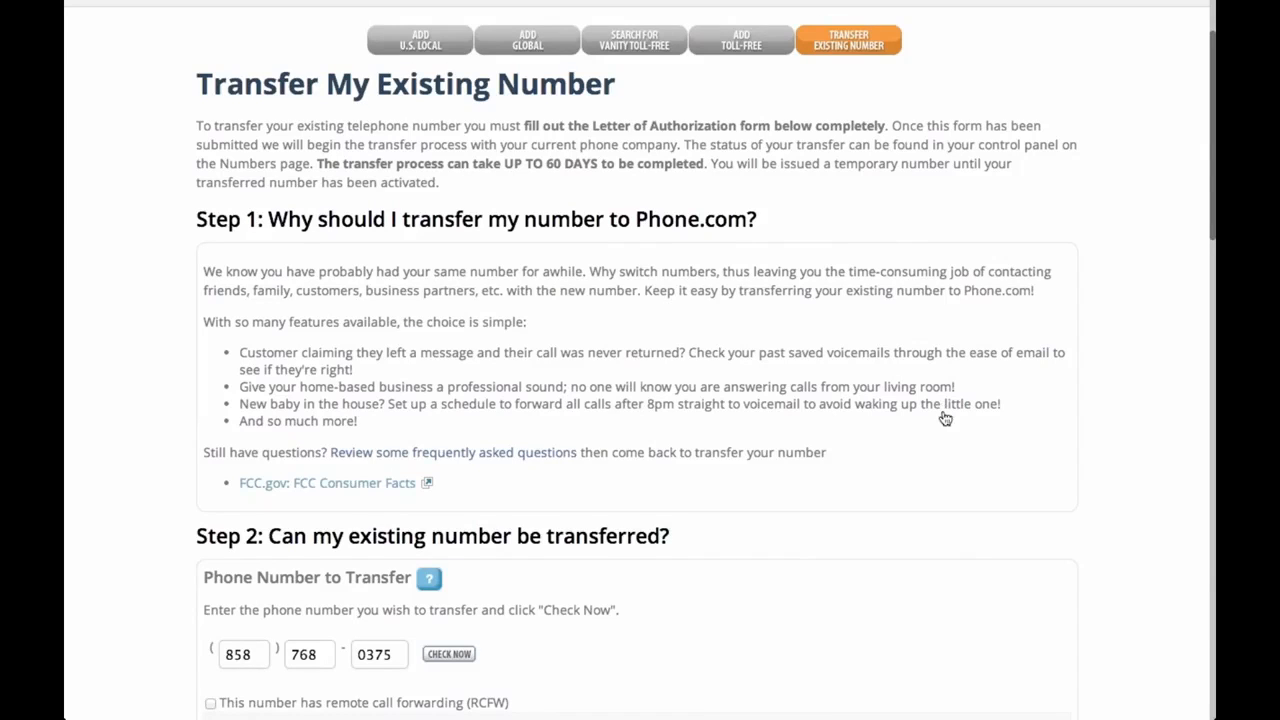
pyautogui.press('super+Tab')
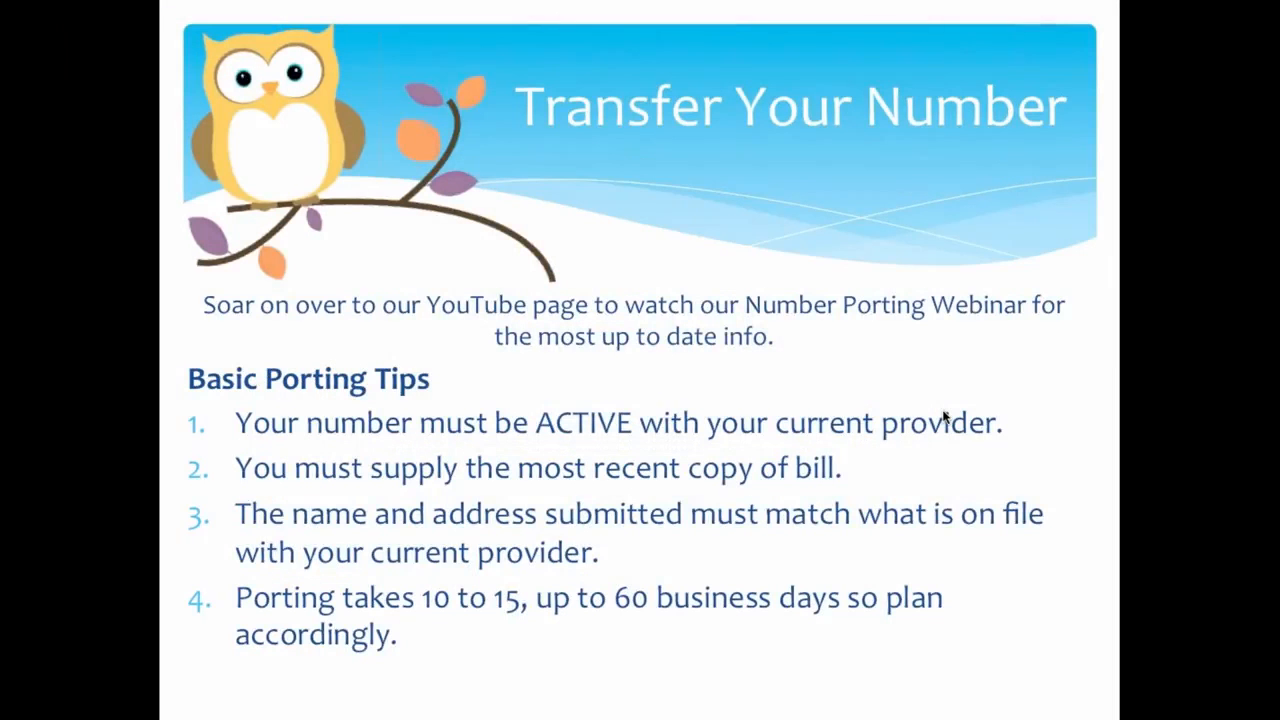
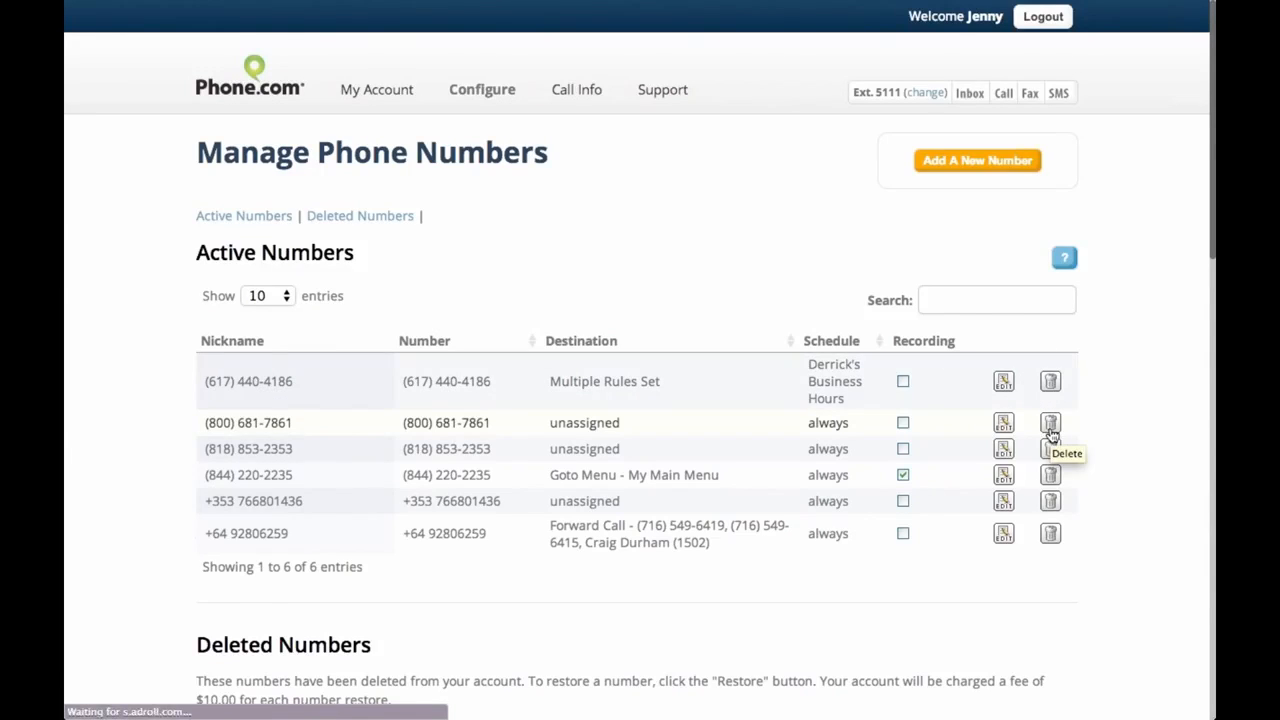
pyautogui.click(1050, 426)
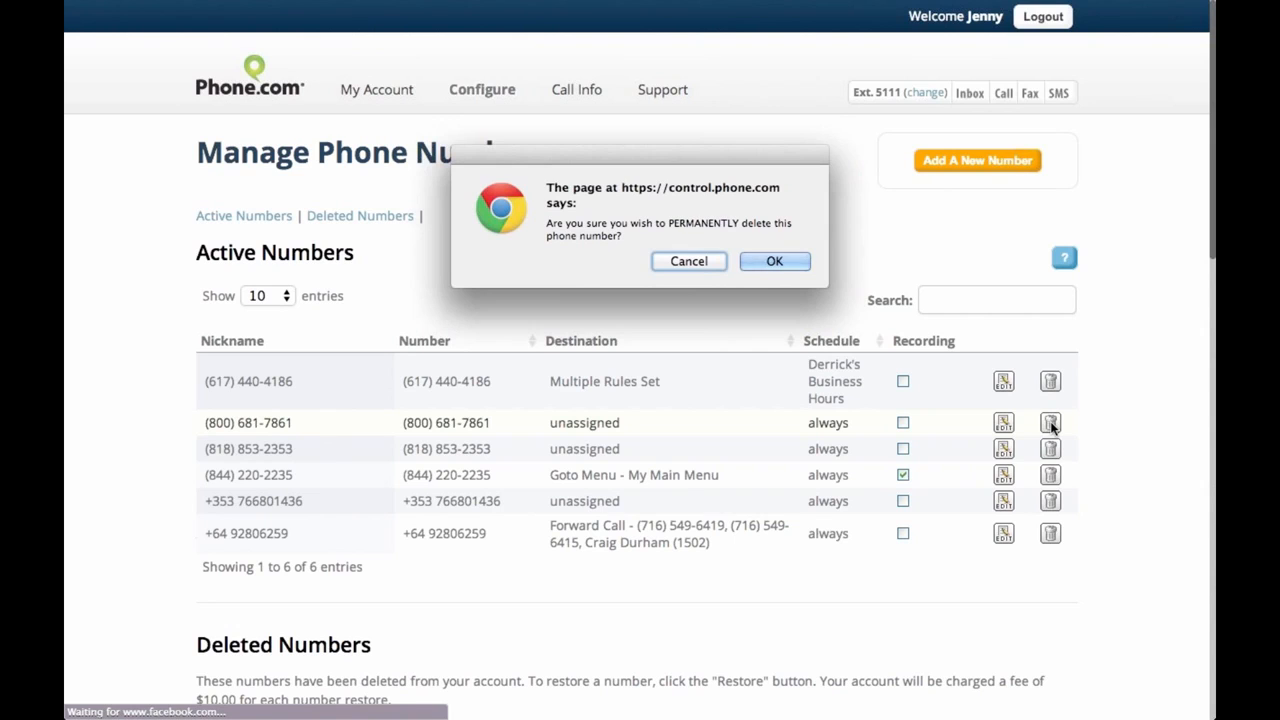
pyautogui.click(776, 262)
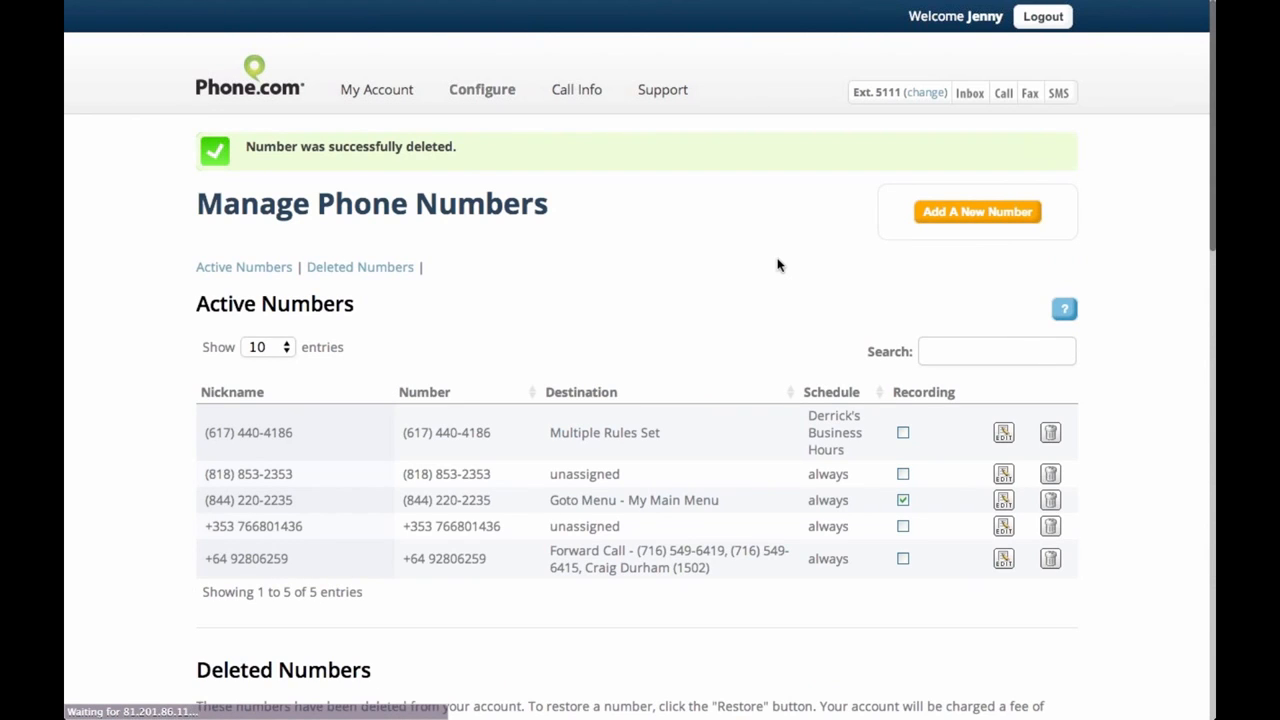
pyautogui.scroll(-2, 778, 265)
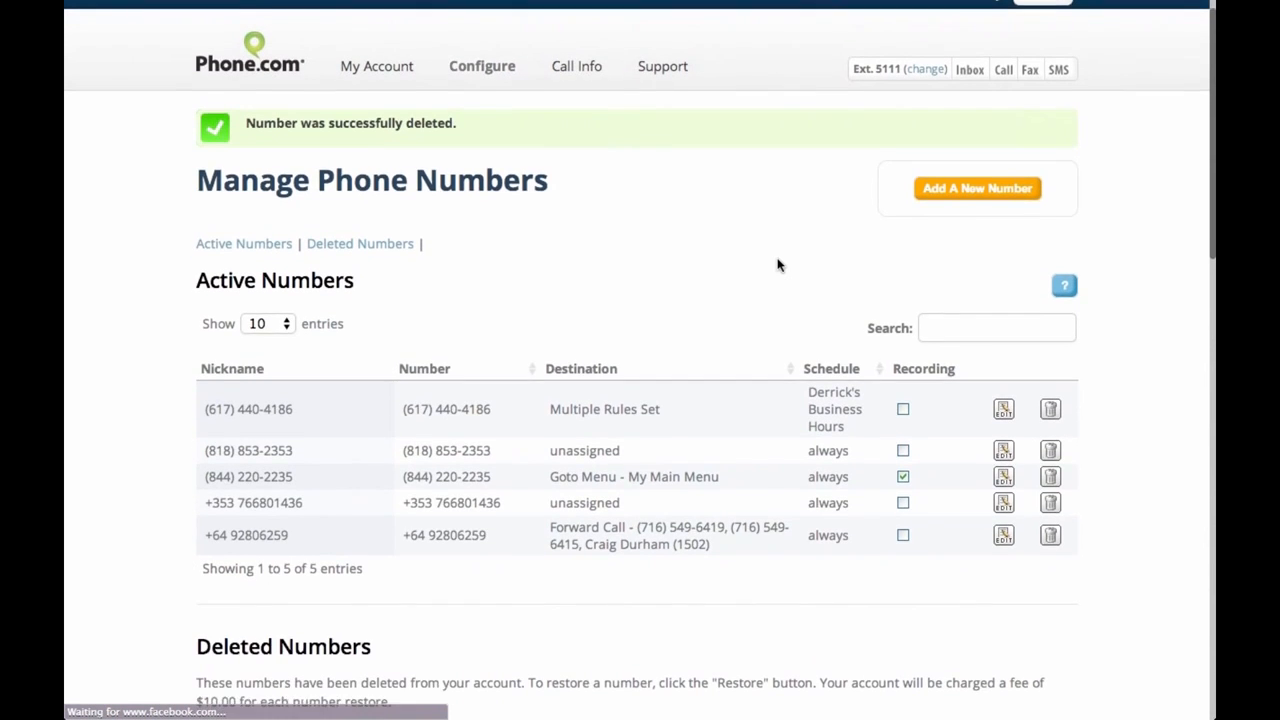
pyautogui.scroll(-5, 778, 265)
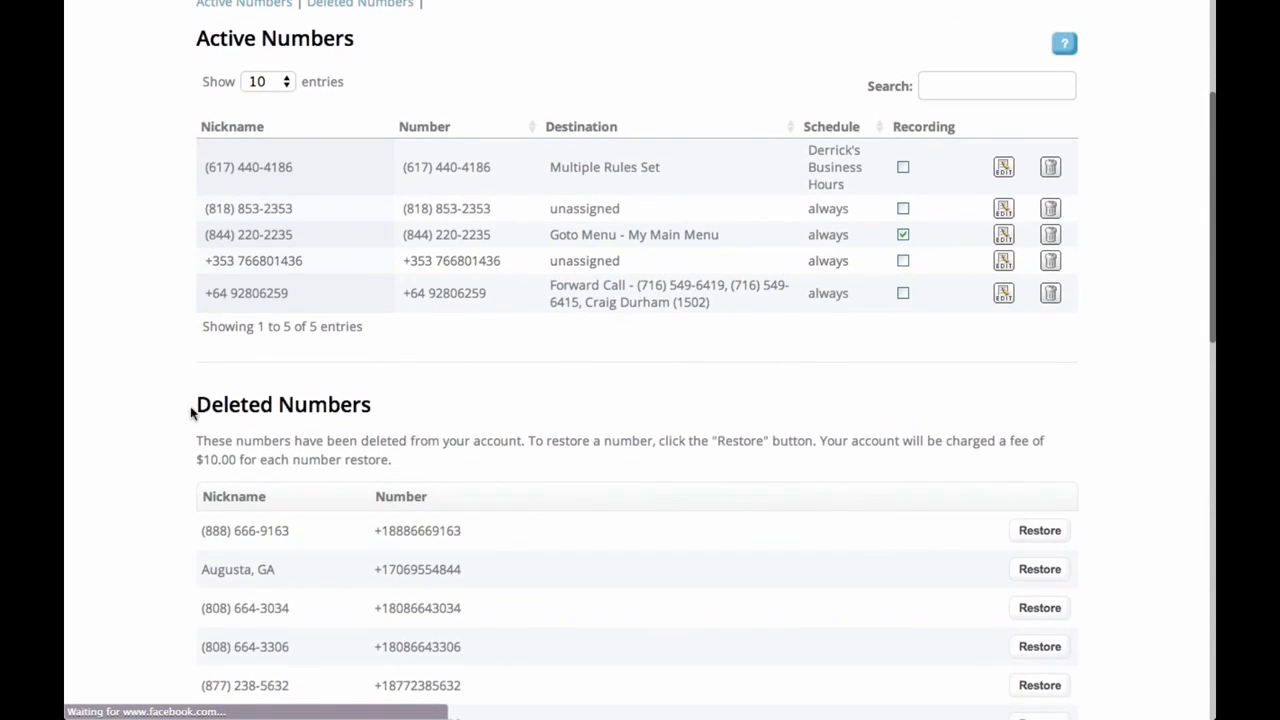
pyautogui.moveTo(192, 412); pyautogui.dragTo(372, 410)
pyautogui.scroll(-3, 600, 500)
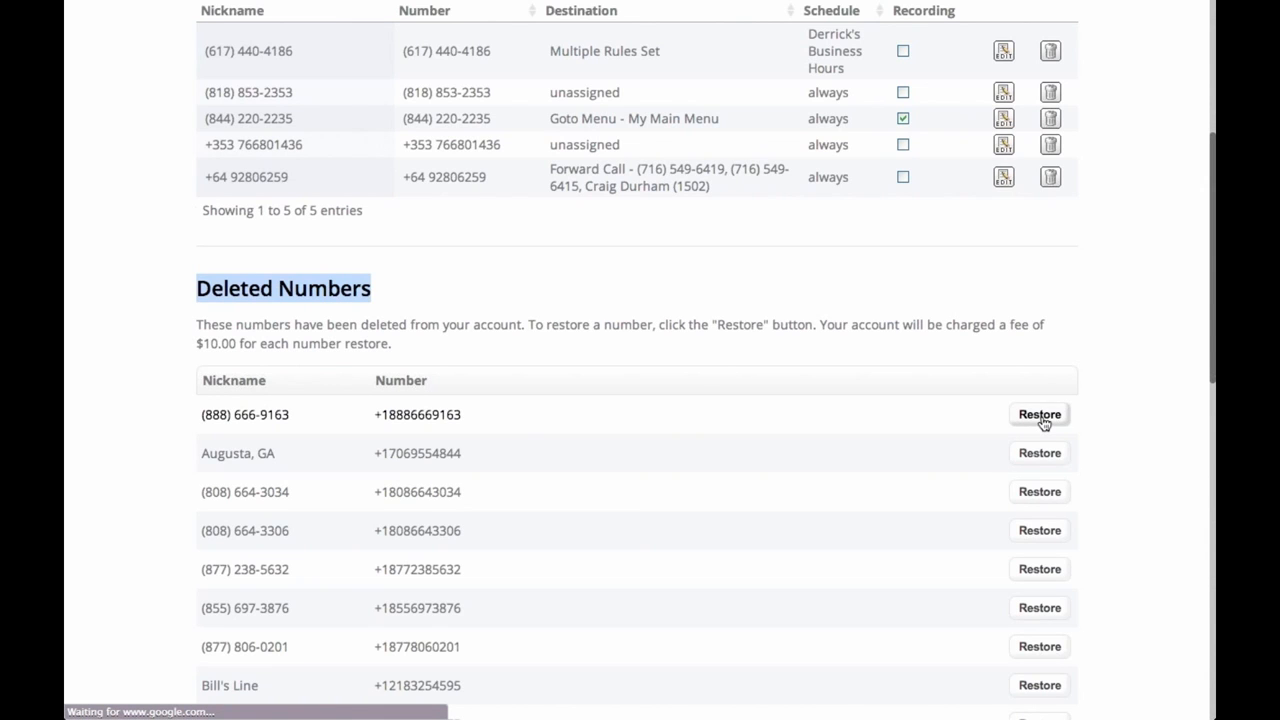
pyautogui.scroll(-12, 754, 583)
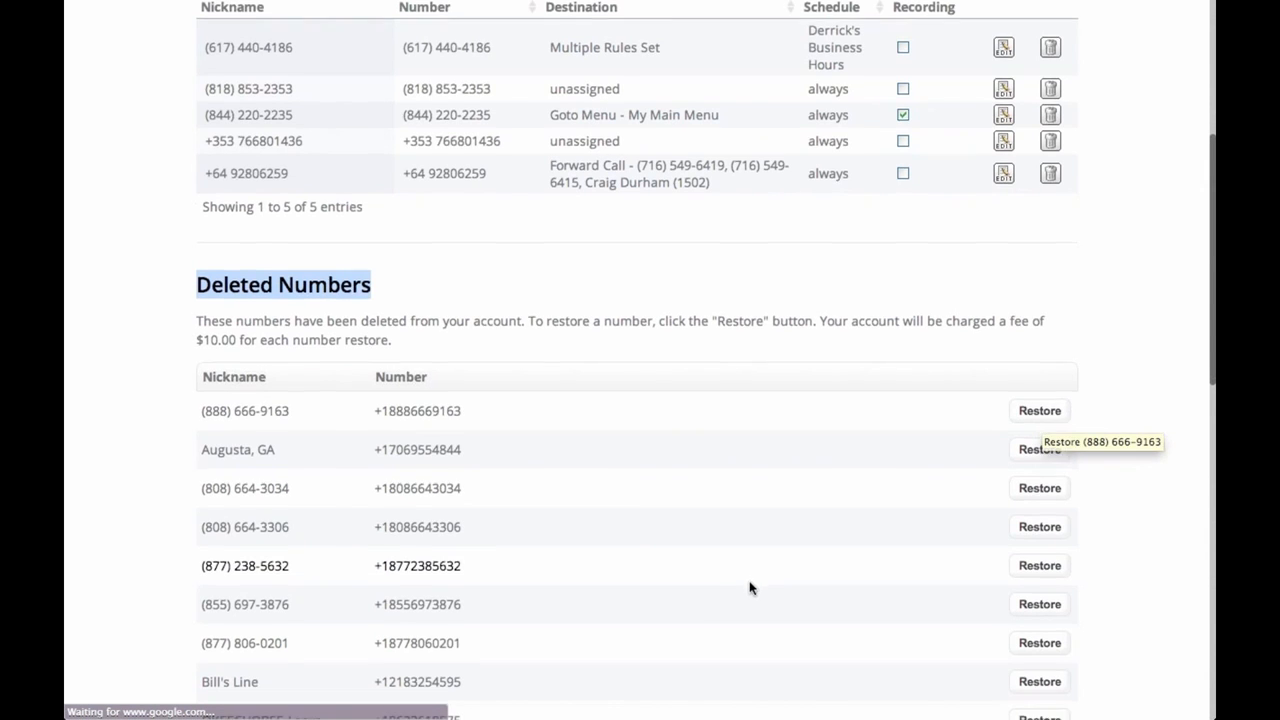
pyautogui.scroll(2, 752, 588)
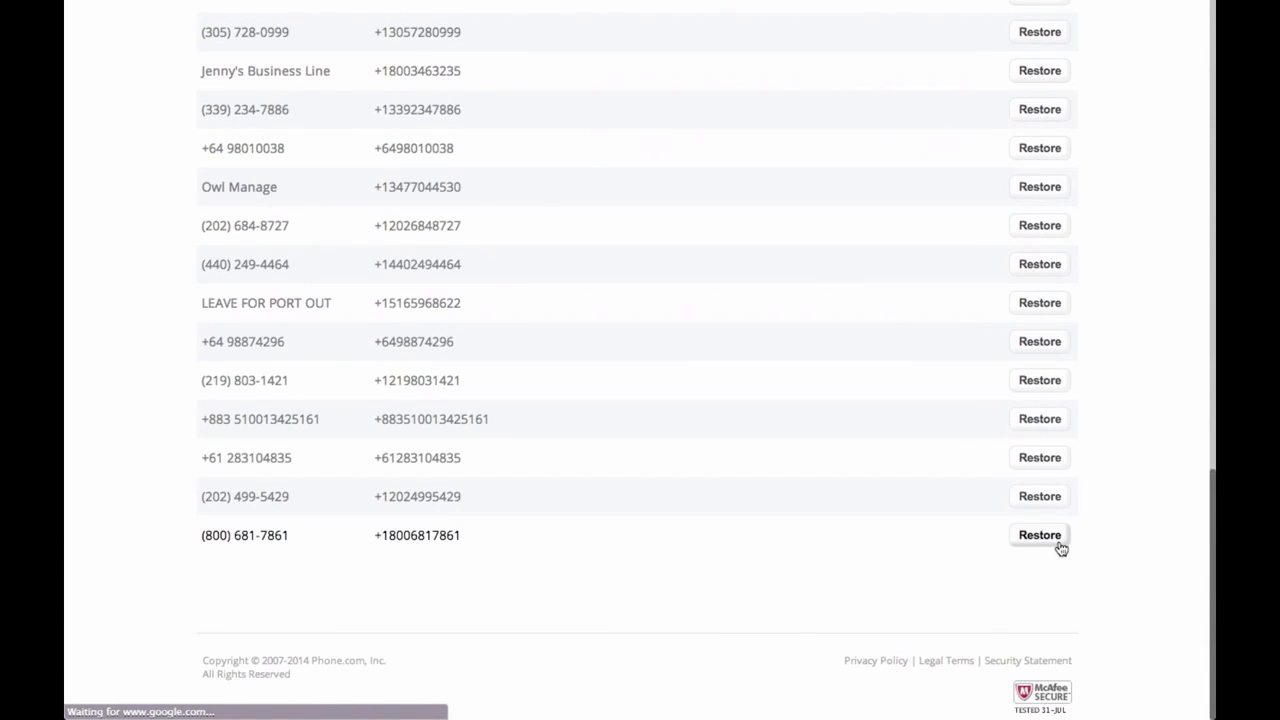
pyautogui.scroll(1, 660, 413)
pyautogui.scroll(13, 659, 408)
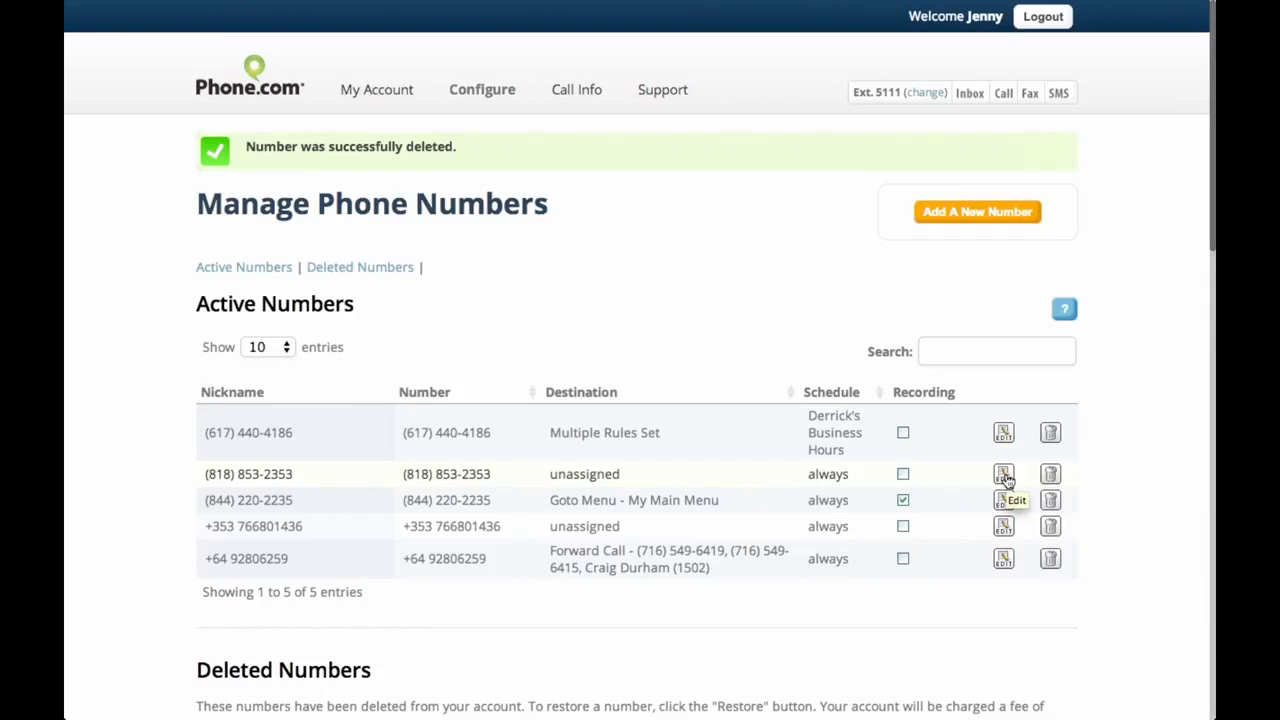
pyautogui.click(1004, 474)
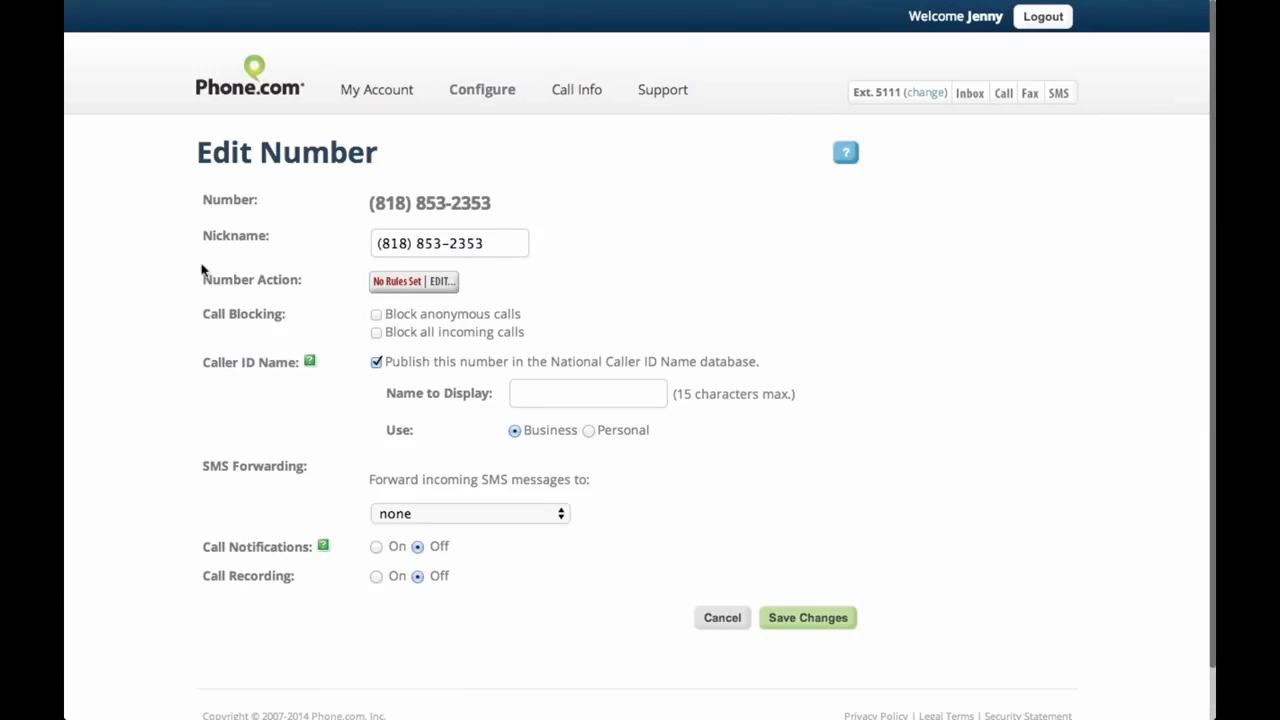
pyautogui.click(441, 285)
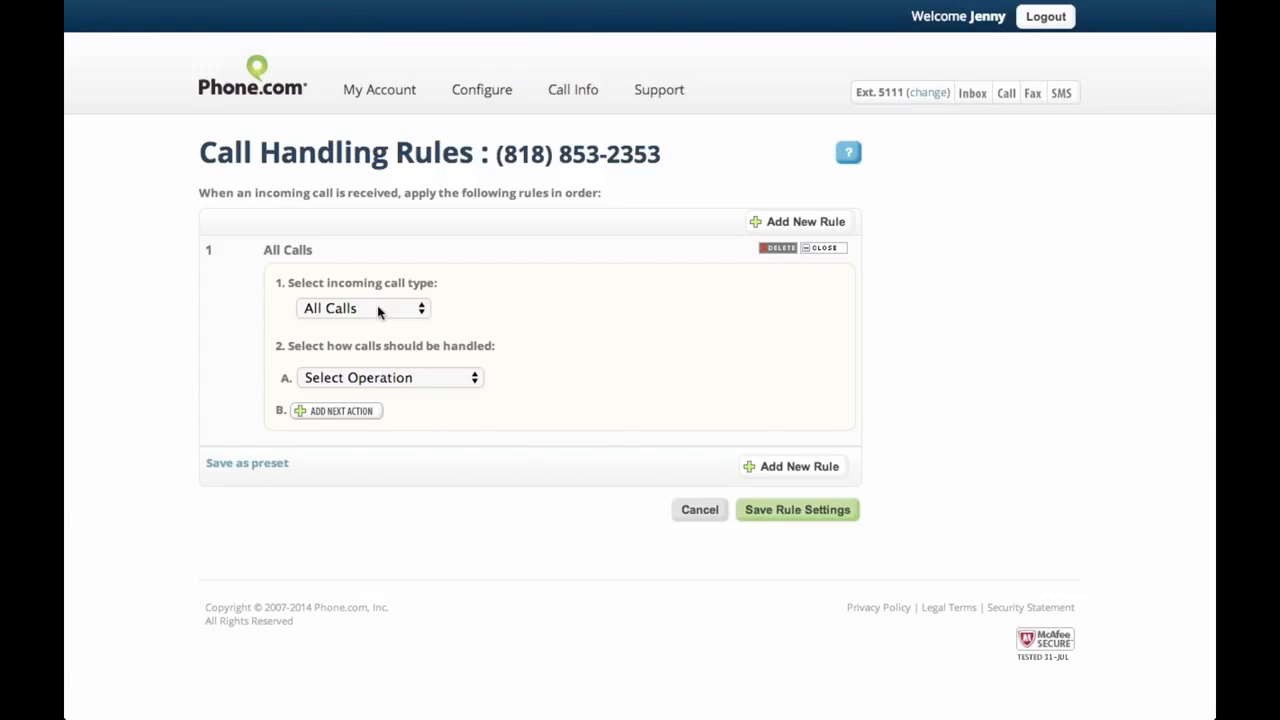
pyautogui.click(437, 384)
pyautogui.click(427, 400)
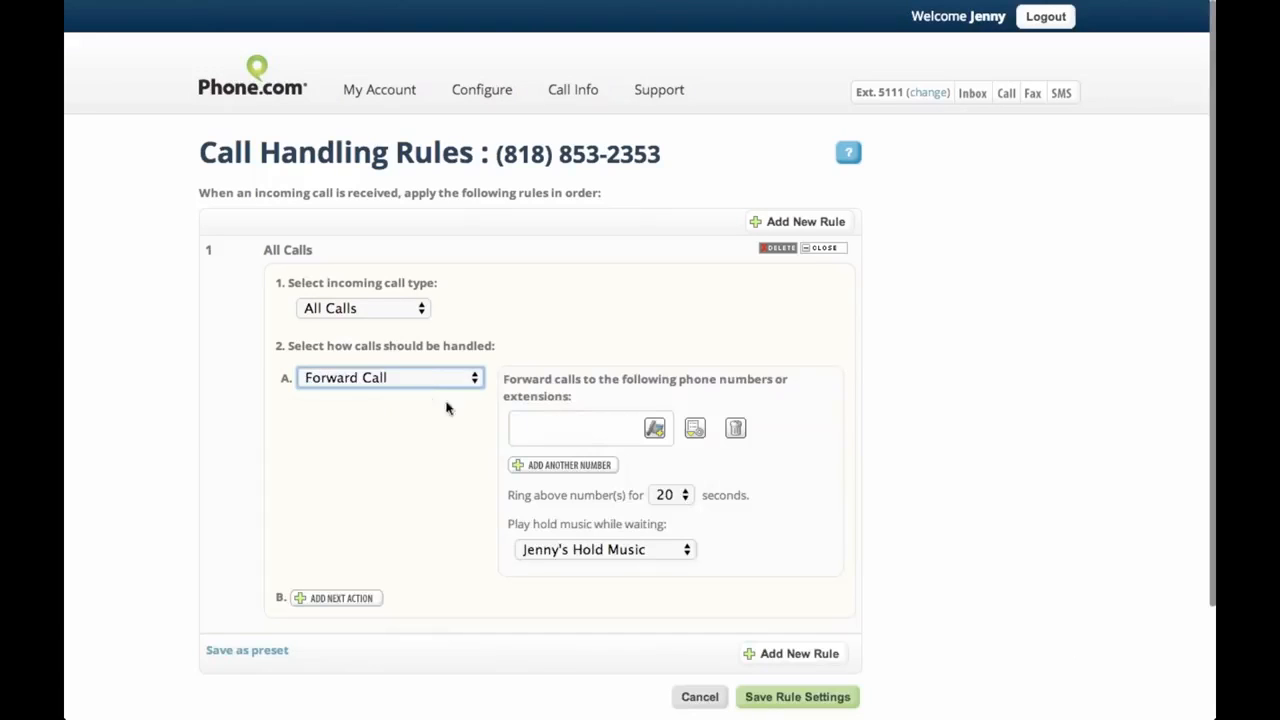
pyautogui.click(536, 425)
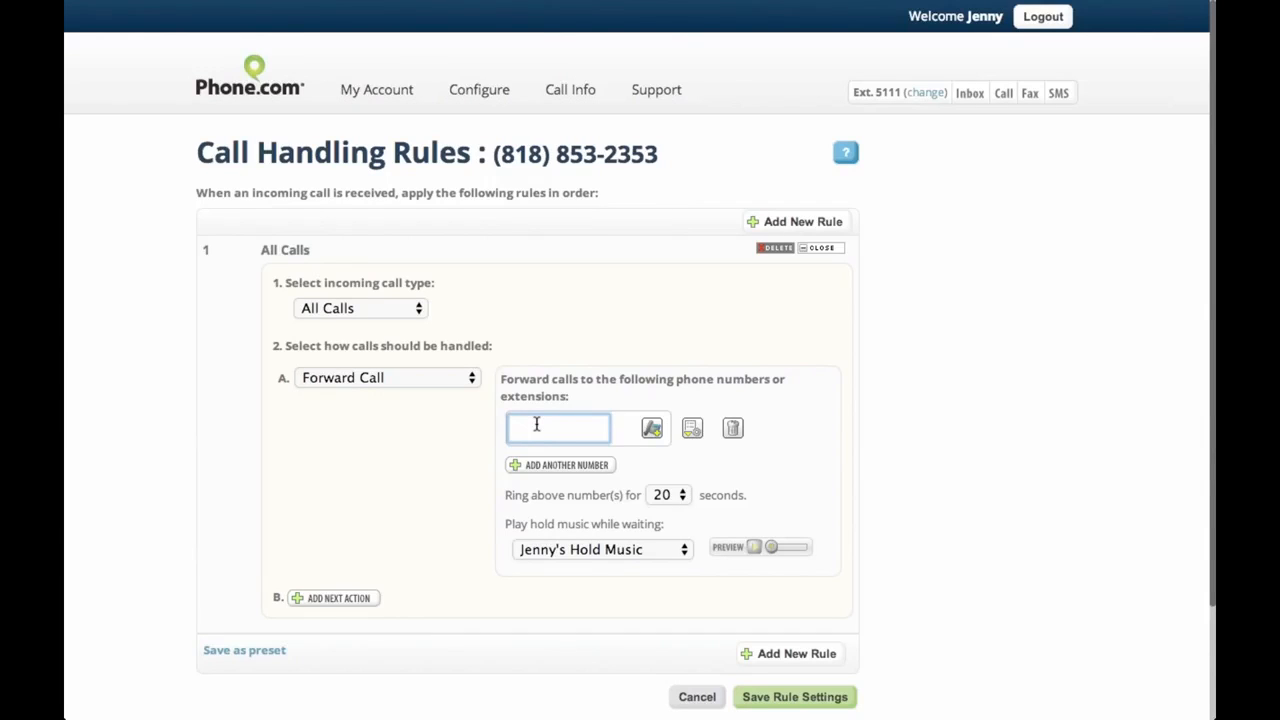
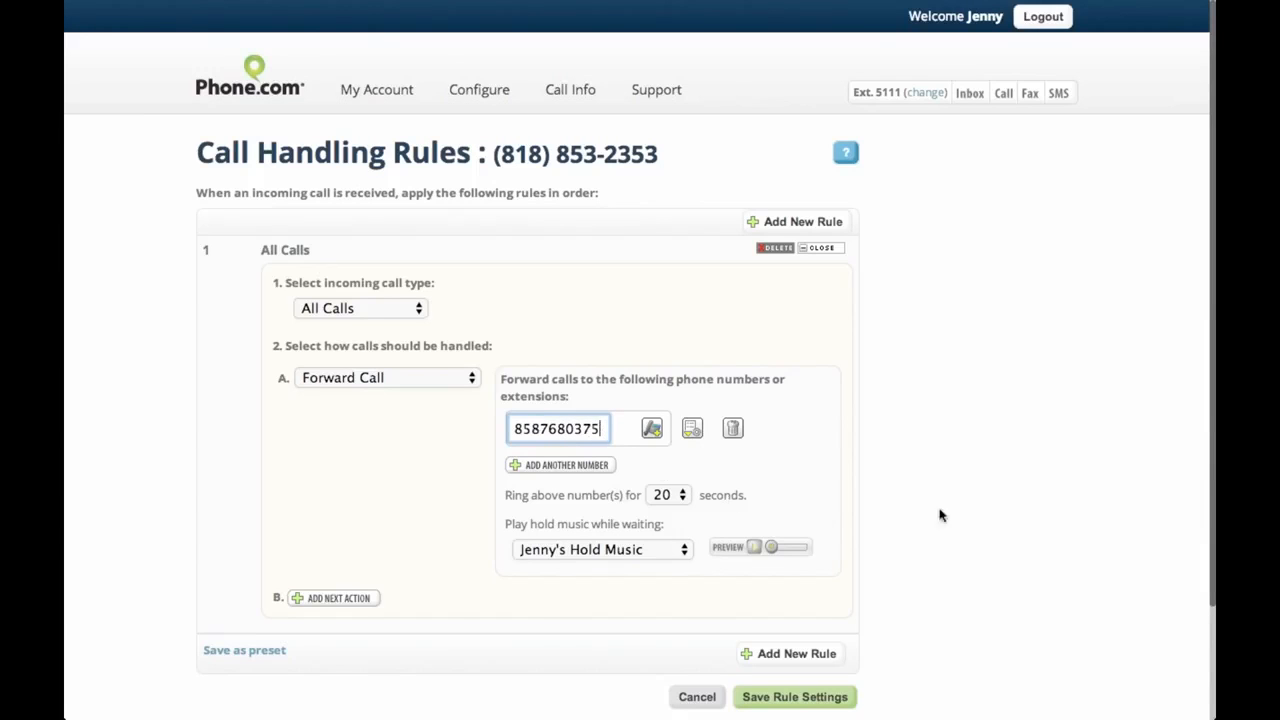
pyautogui.scroll(-2, 1026, 517)
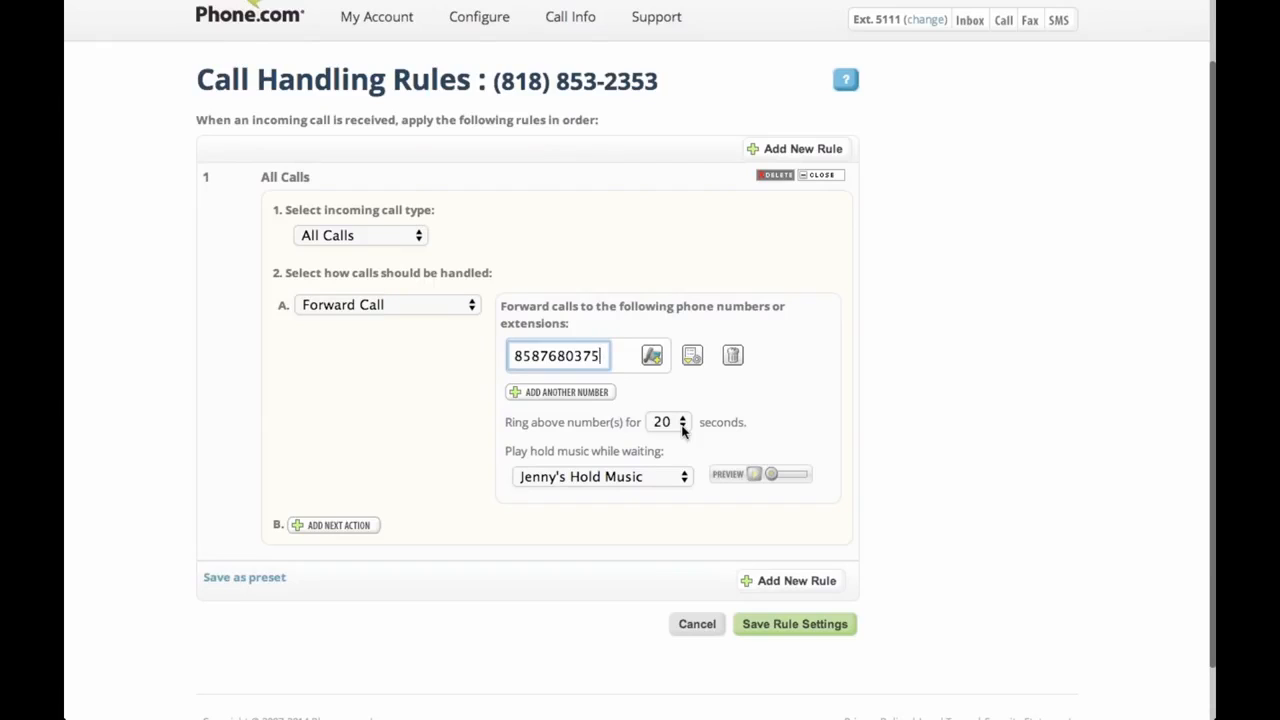
# In the advanced options, compare caller ID choices and leave it on Caller's ID
pyautogui.click(692, 358)
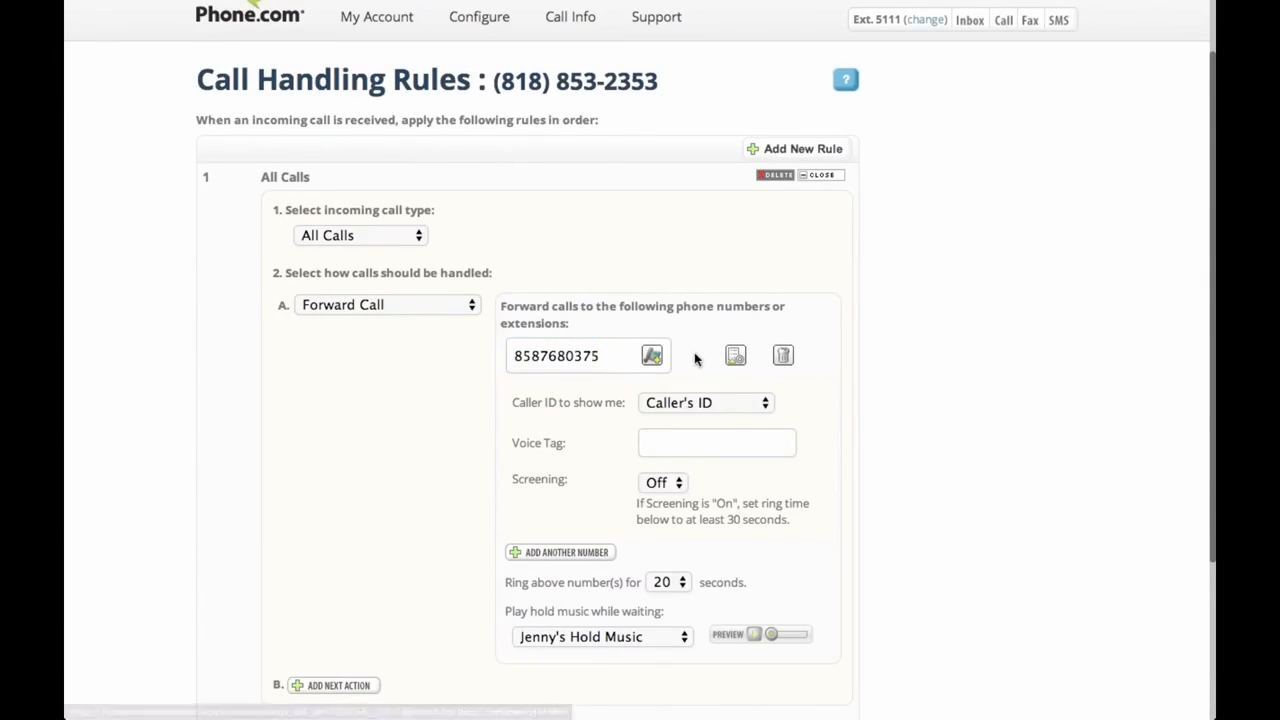
pyautogui.click(683, 404)
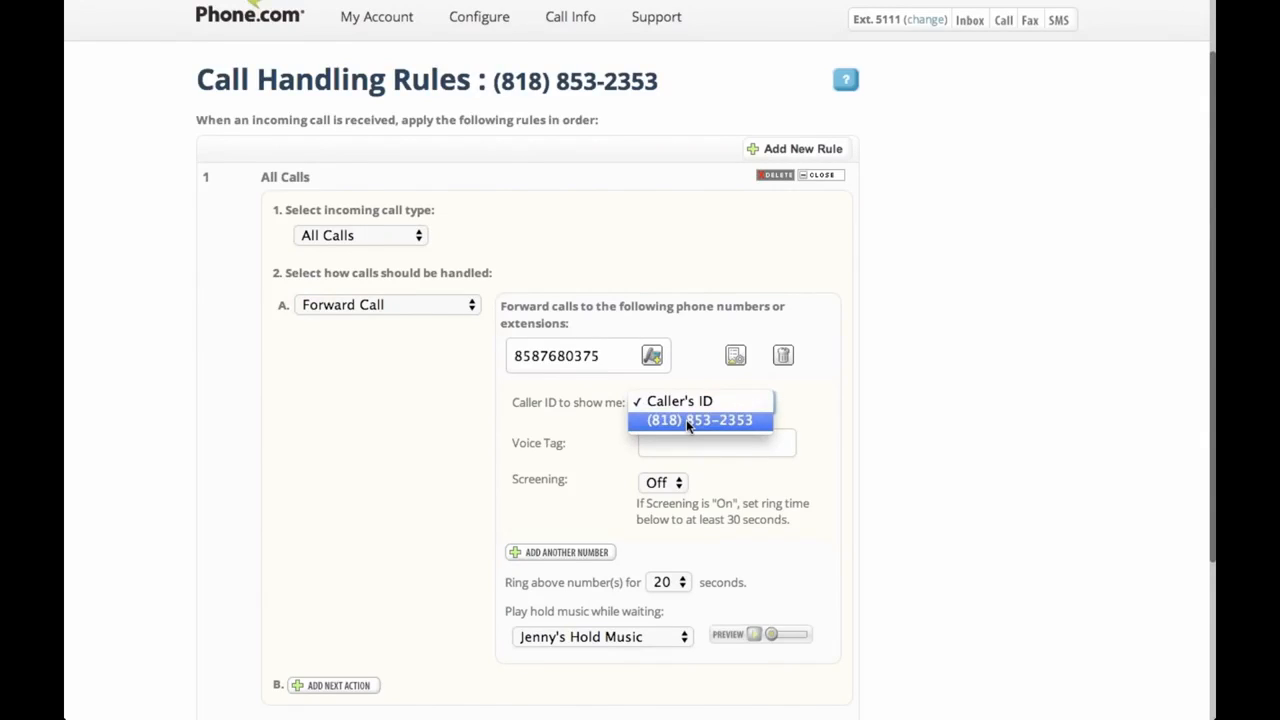
pyautogui.click(686, 419)
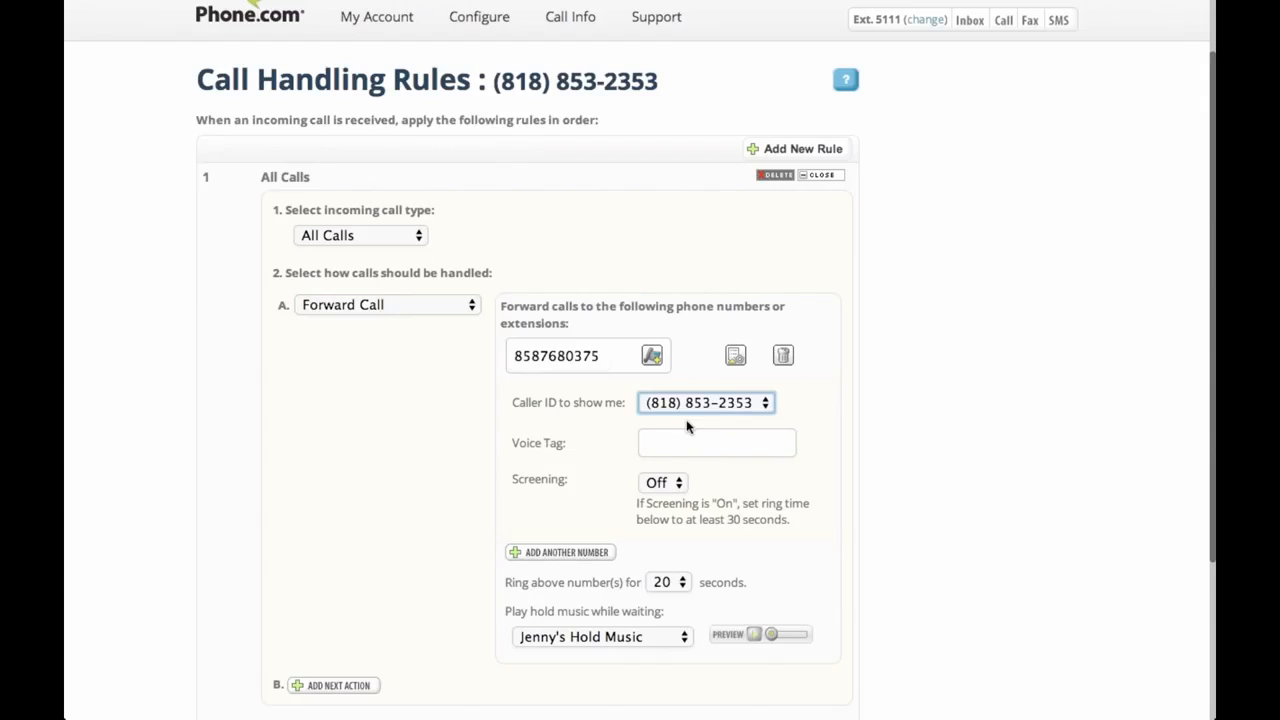
pyautogui.click(690, 405)
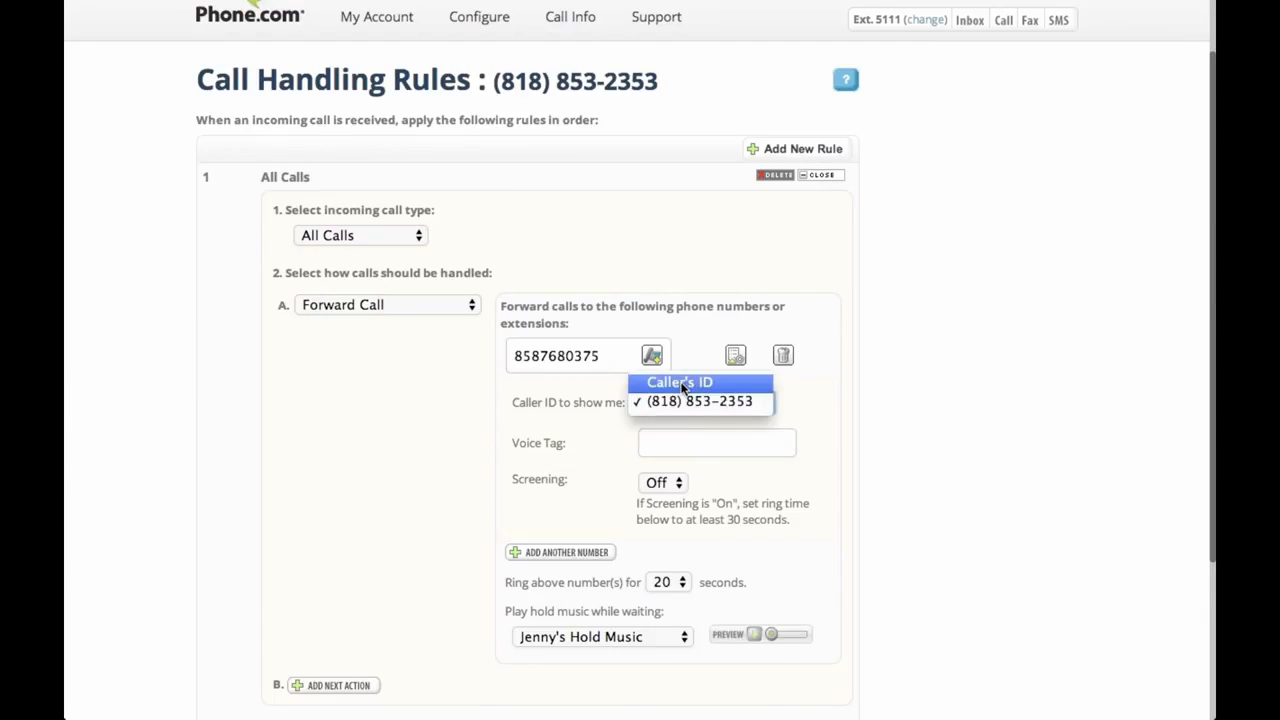
pyautogui.click(684, 384)
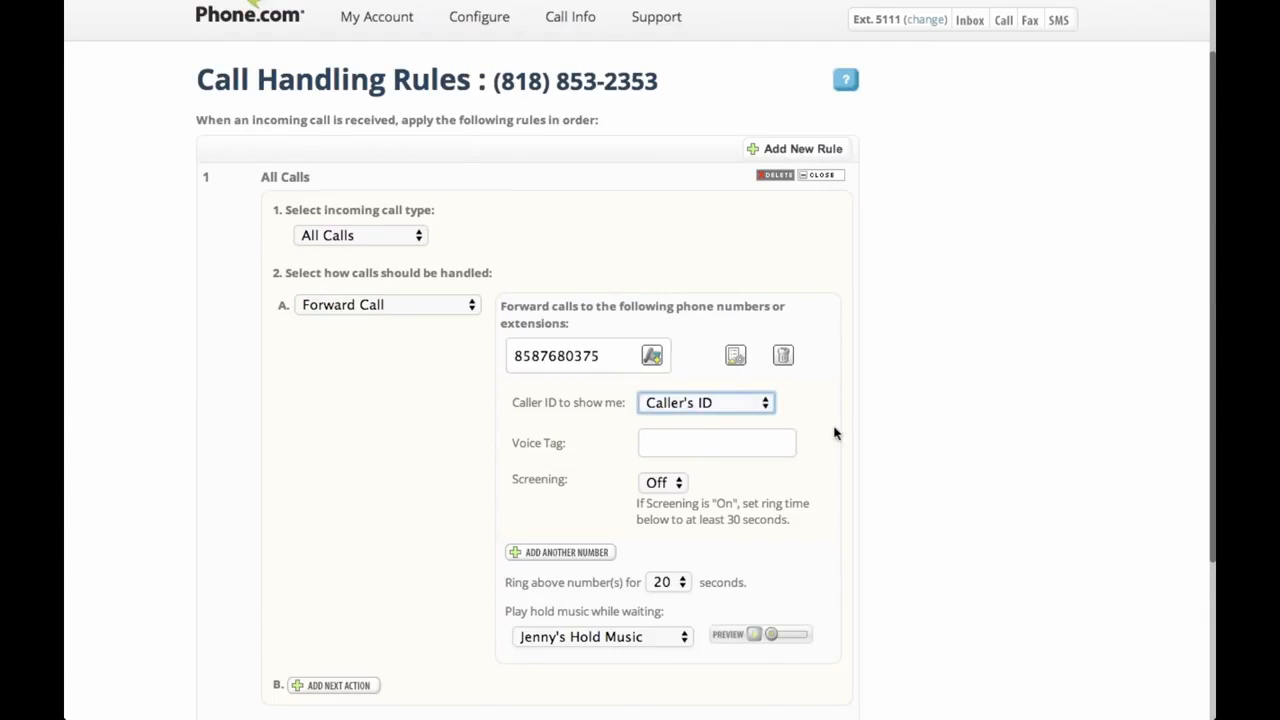
pyautogui.click(676, 404)
pyautogui.click(683, 422)
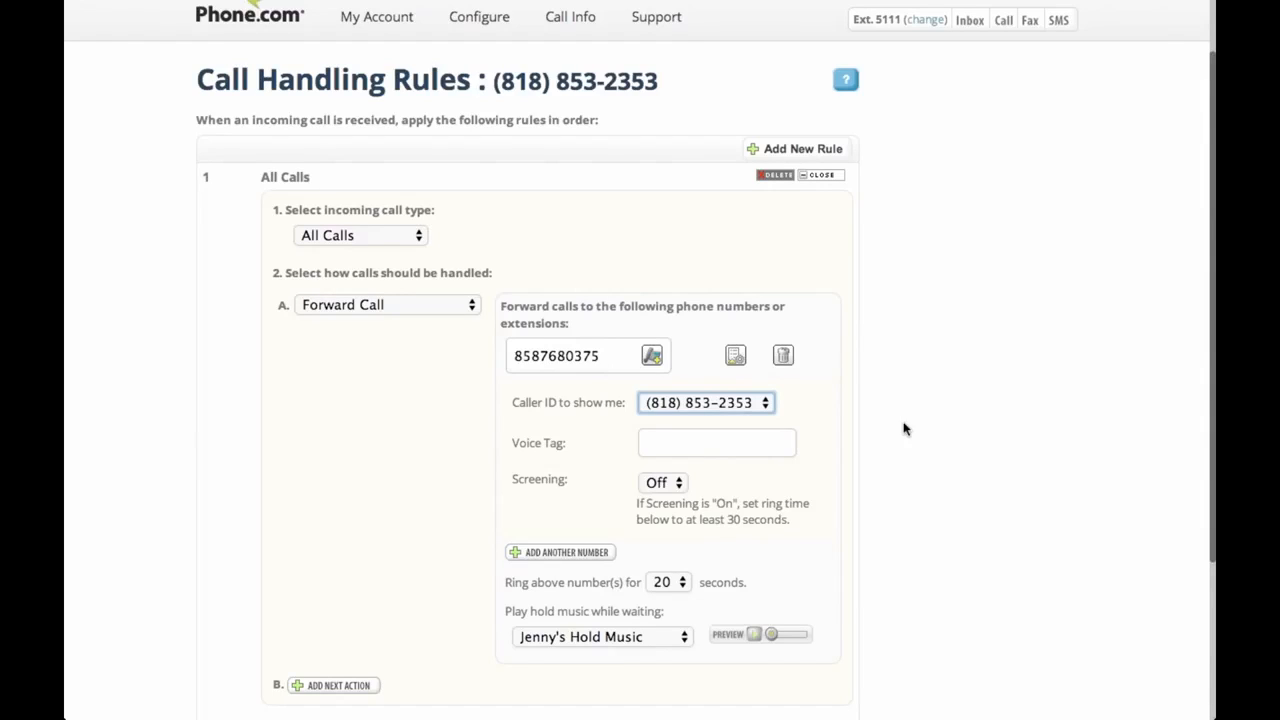
pyautogui.click(735, 402)
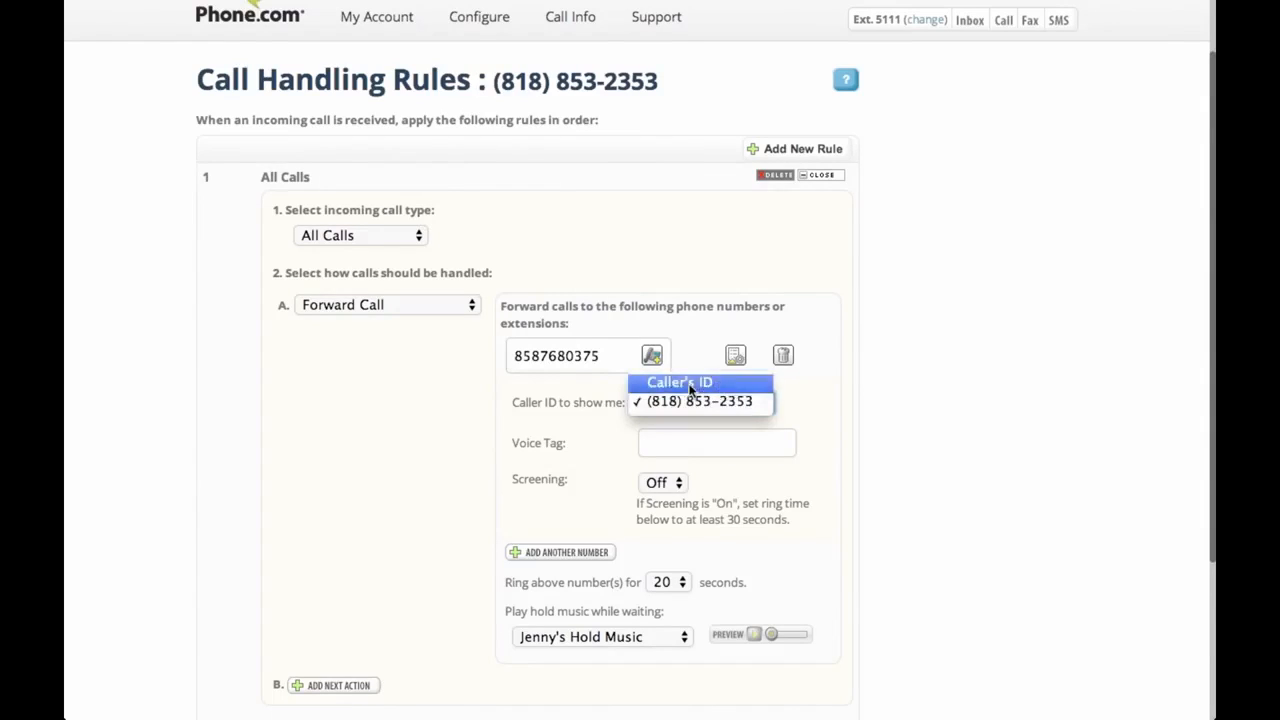
pyautogui.click(690, 384)
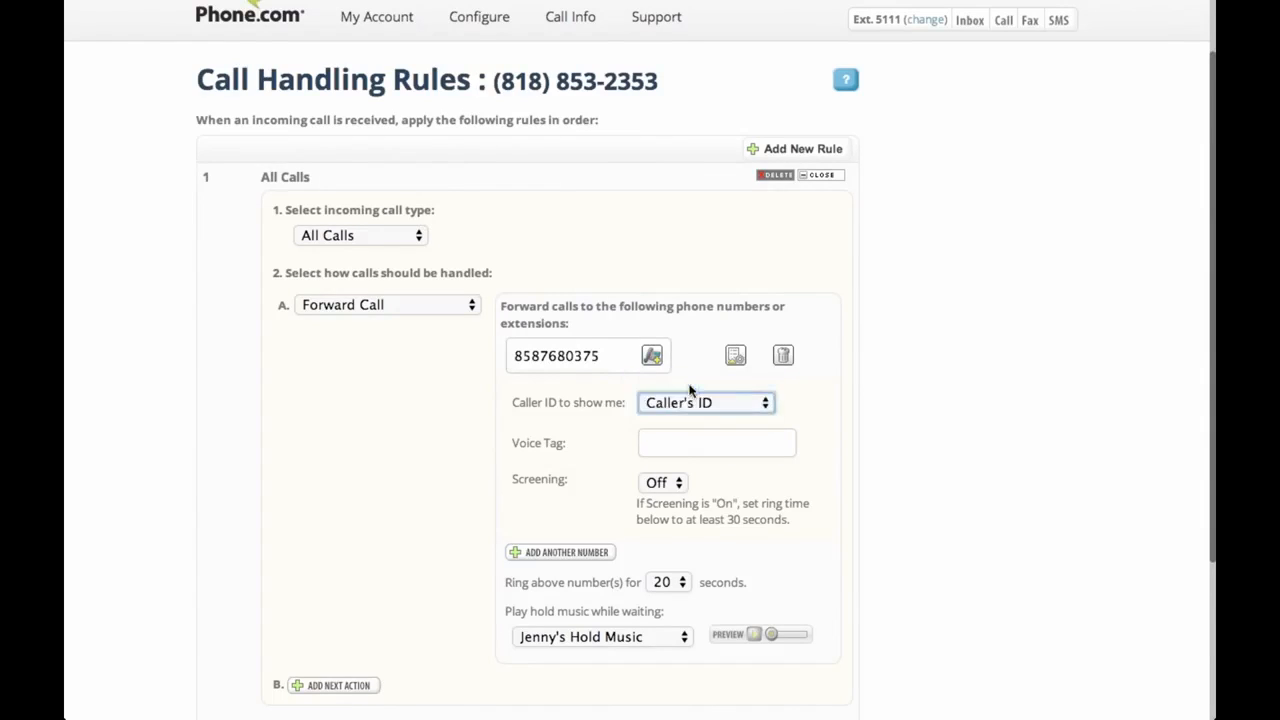
pyautogui.click(674, 436)
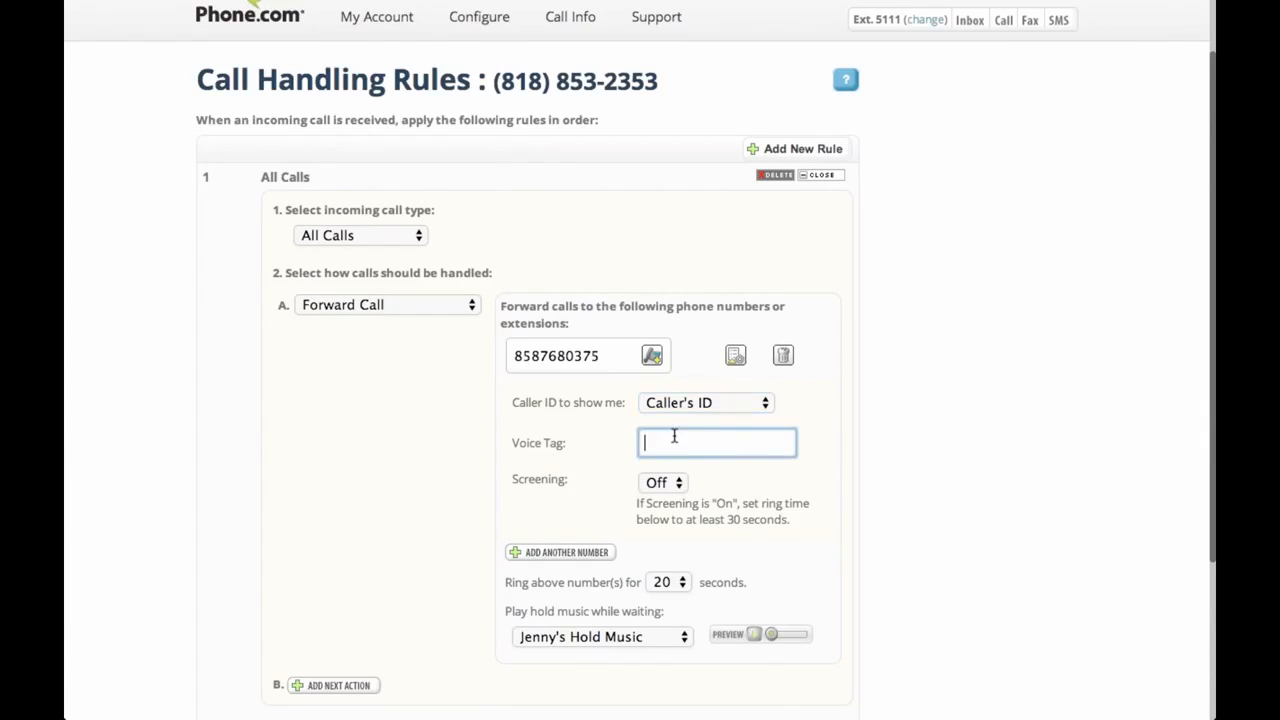
# Enter voice tag 'Business Call', then add action B: Leave Voicemail for extension 5111
pyautogui.write('Business Call')
pyautogui.scroll(-3, 1166, 484)
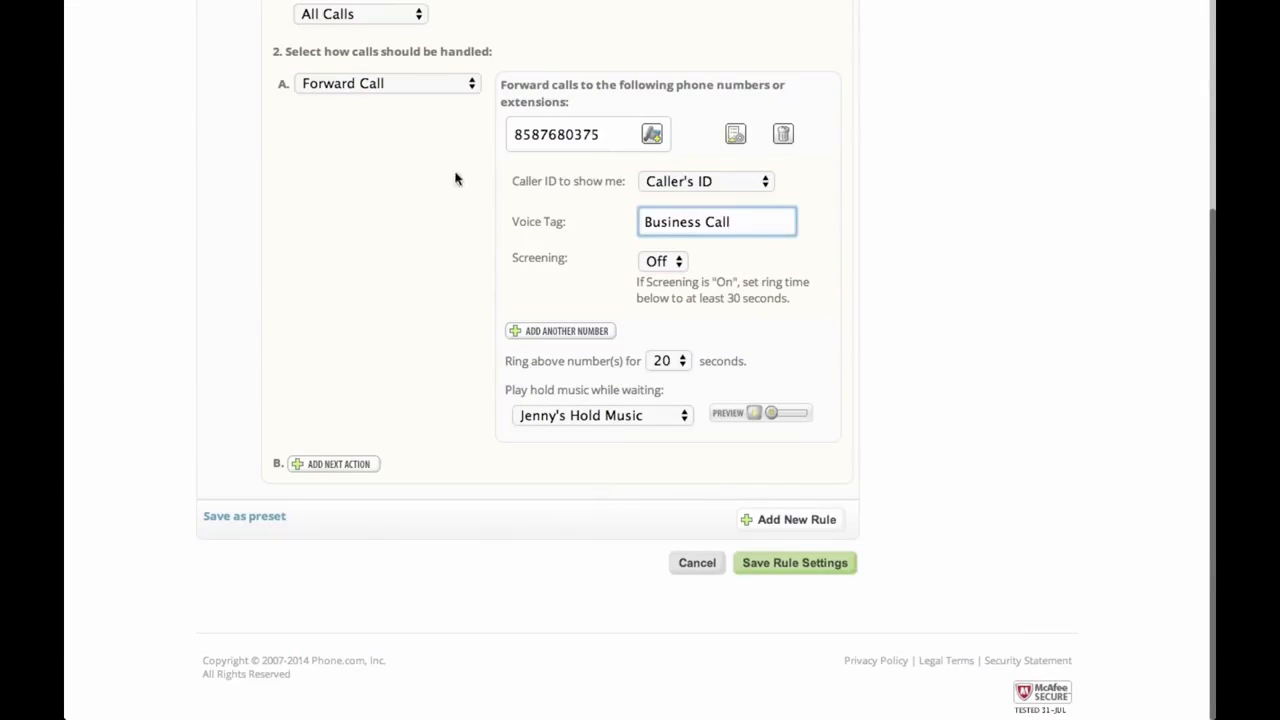
pyautogui.click(334, 466)
pyautogui.click(398, 466)
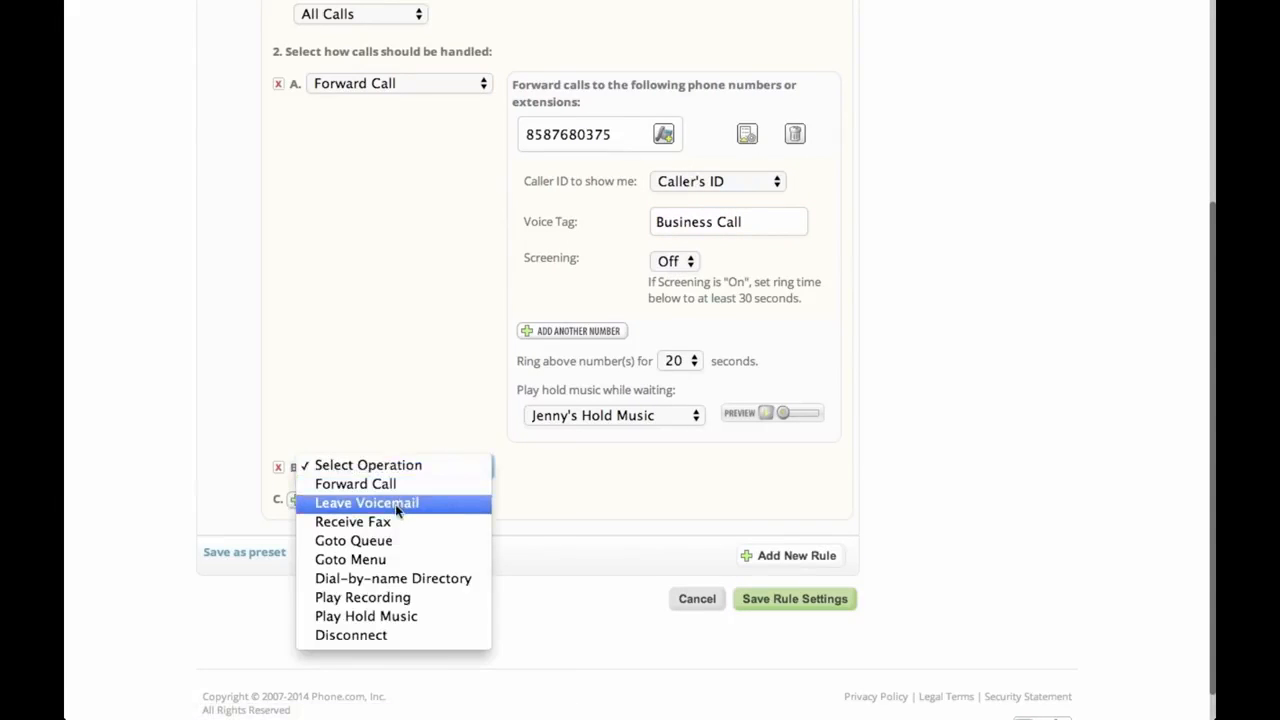
pyautogui.click(395, 503)
pyautogui.click(560, 466)
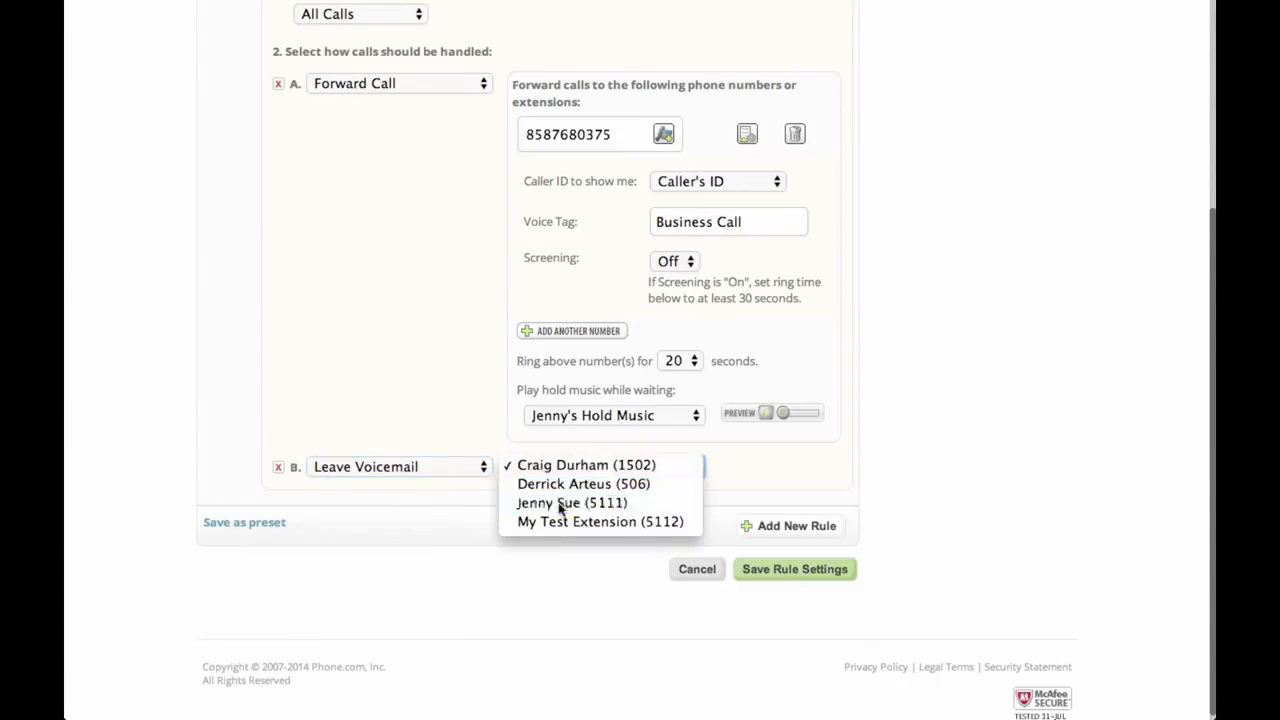
pyautogui.click(562, 503)
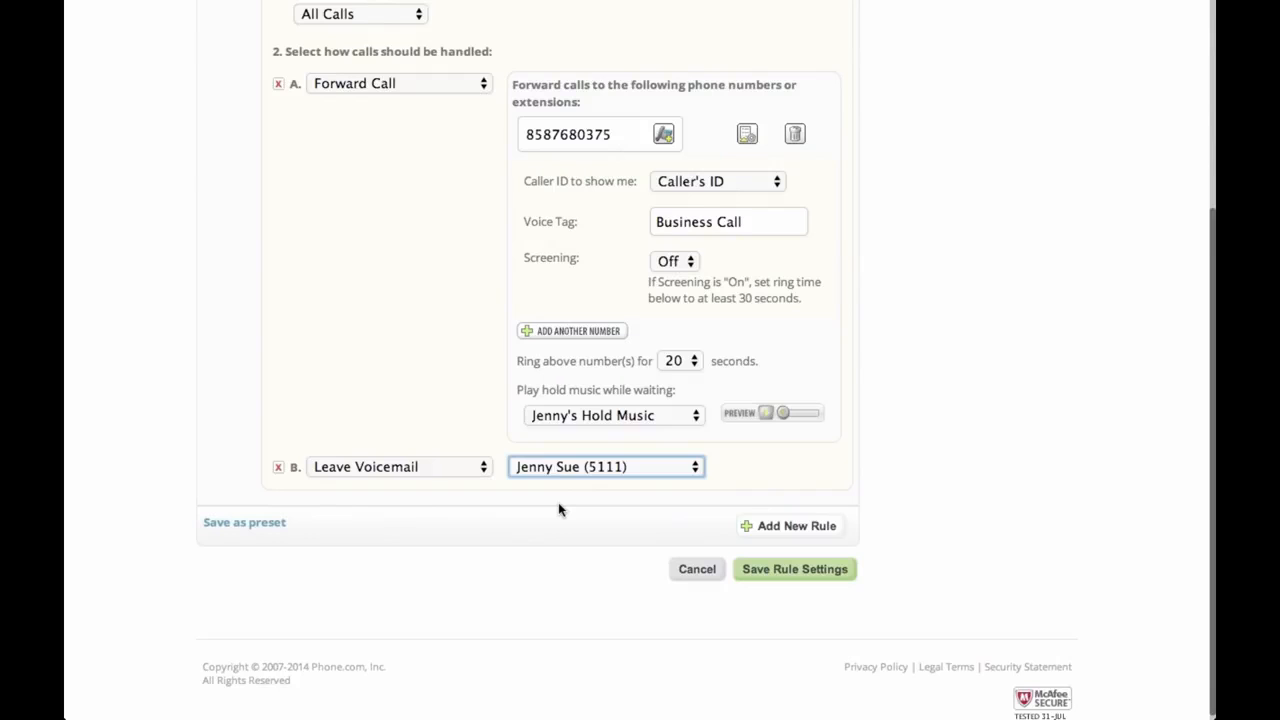
pyautogui.click(559, 504)
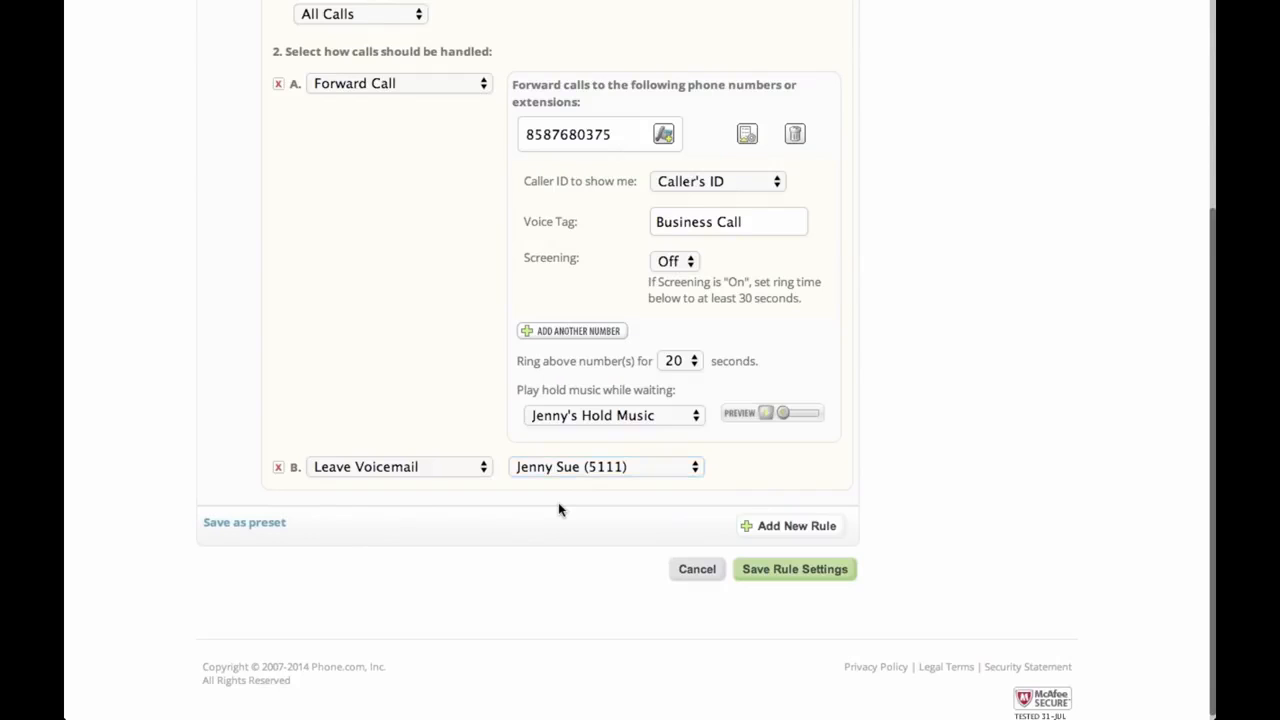
pyautogui.click(775, 575)
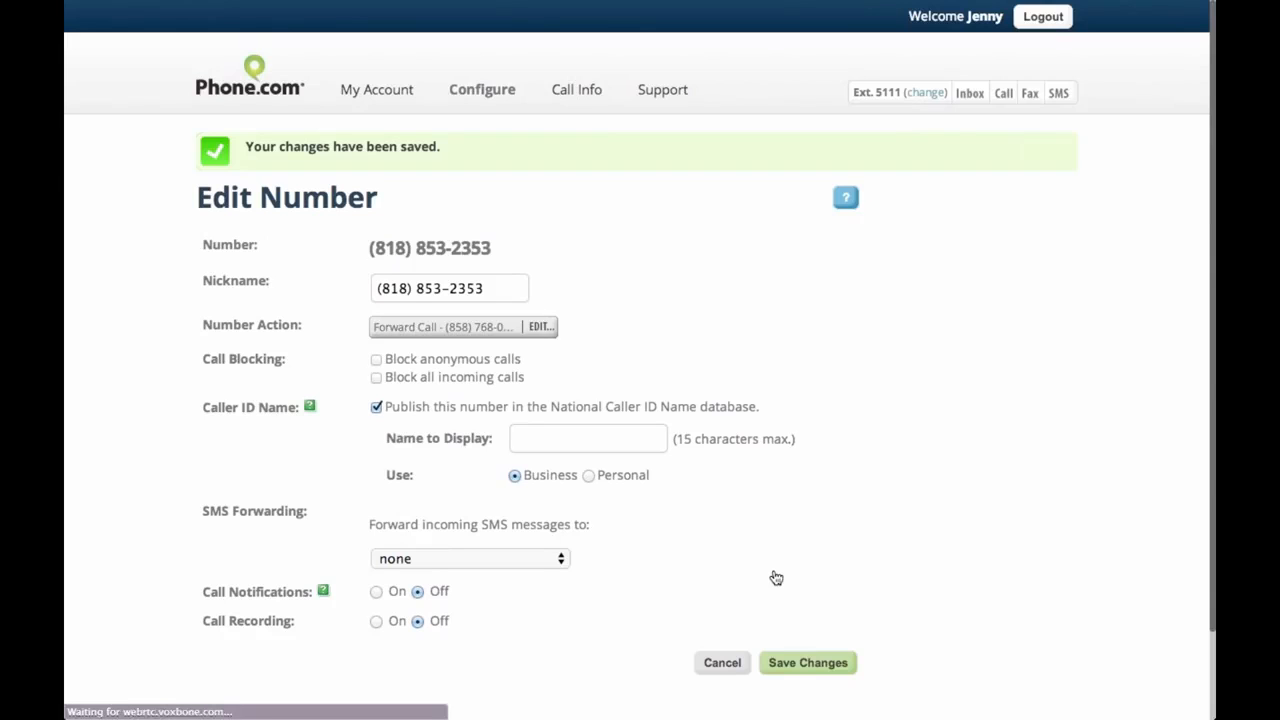
pyautogui.click(821, 664)
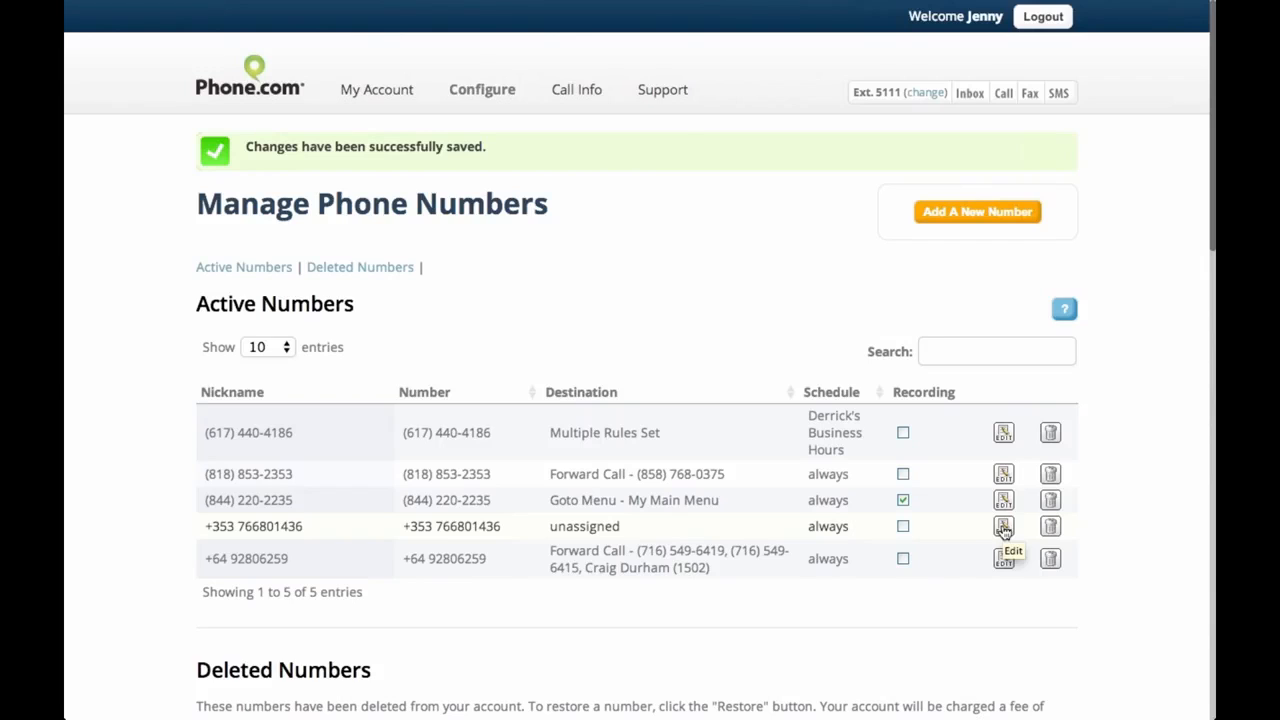
pyautogui.click(1003, 527)
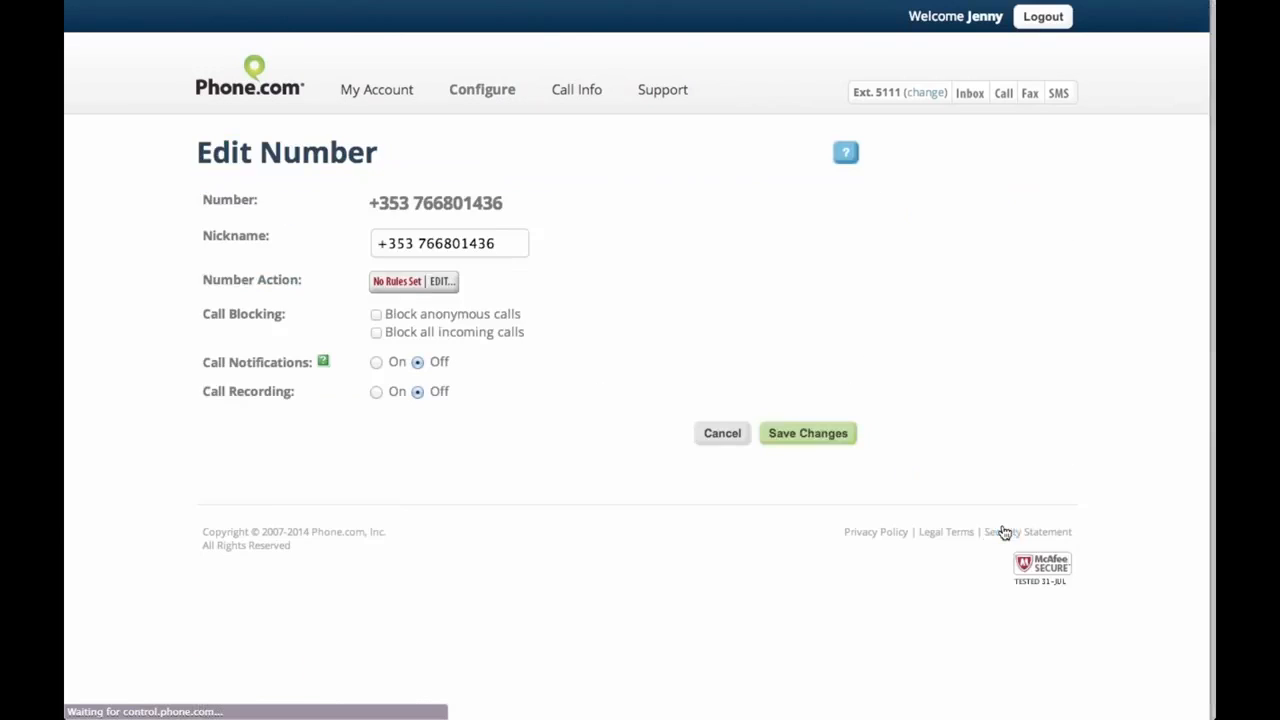
pyautogui.click(438, 289)
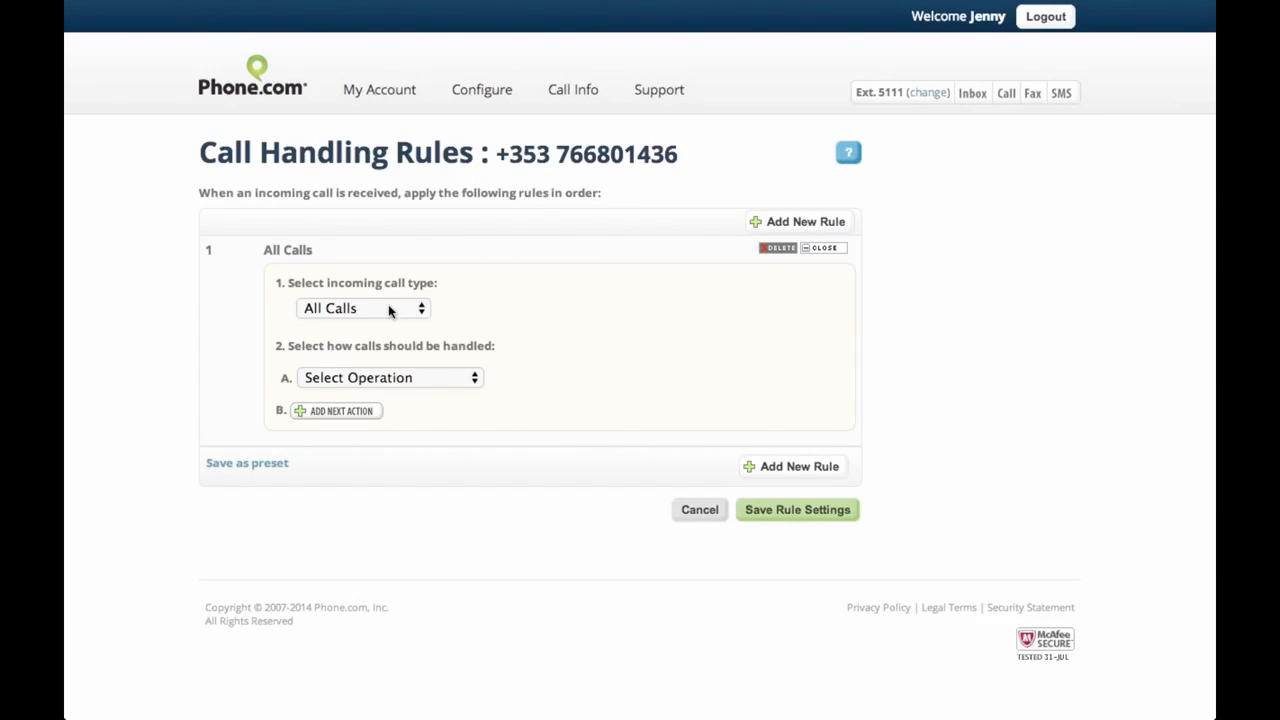
pyautogui.click(397, 377)
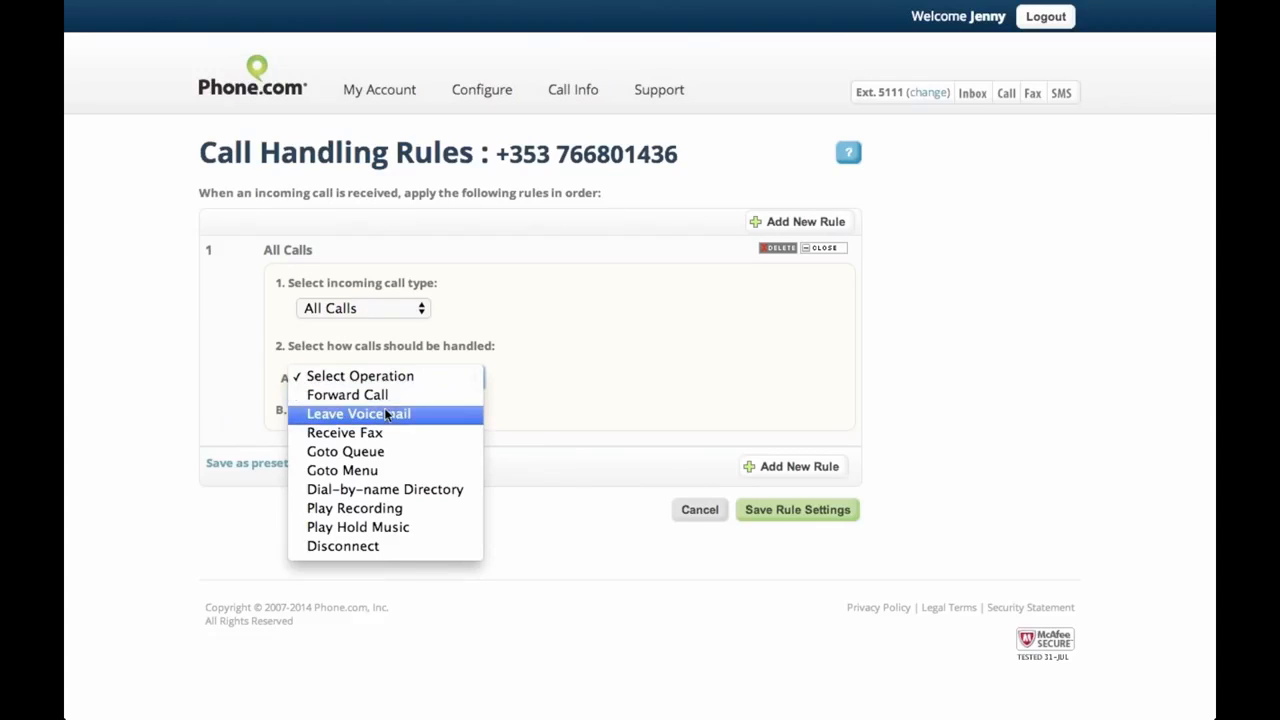
pyautogui.click(386, 416)
pyautogui.click(575, 378)
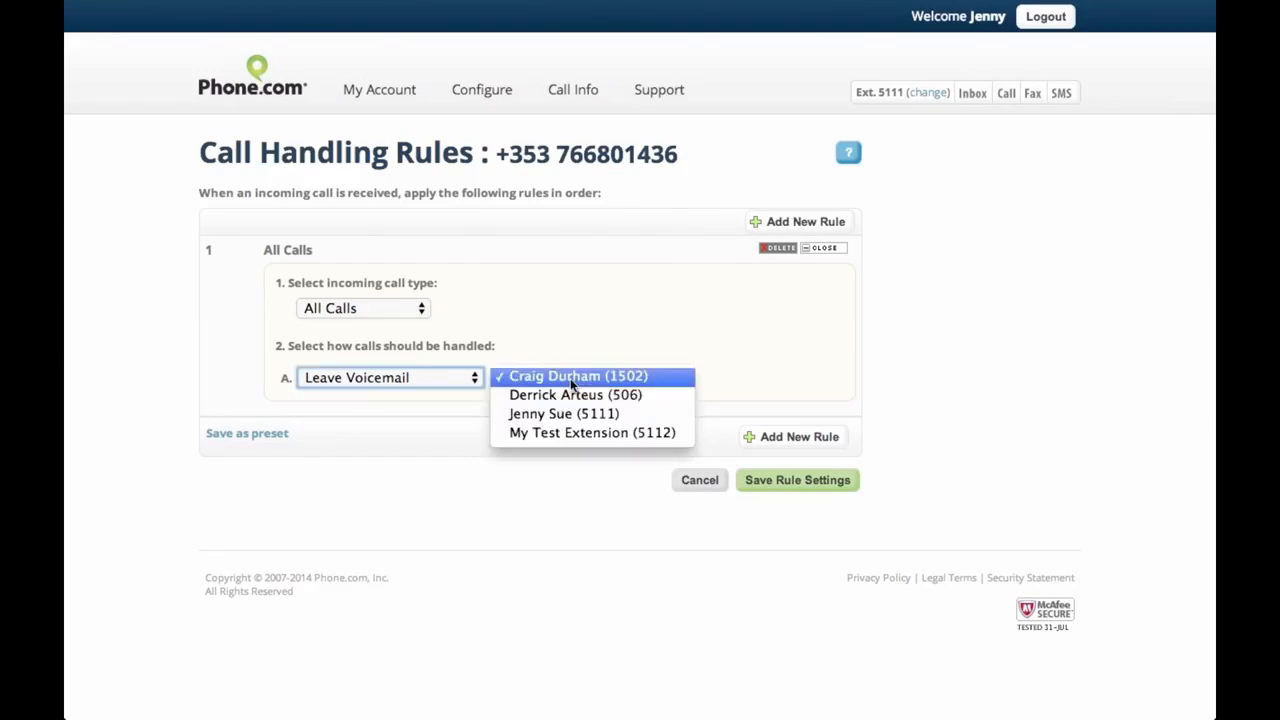
pyautogui.click(563, 414)
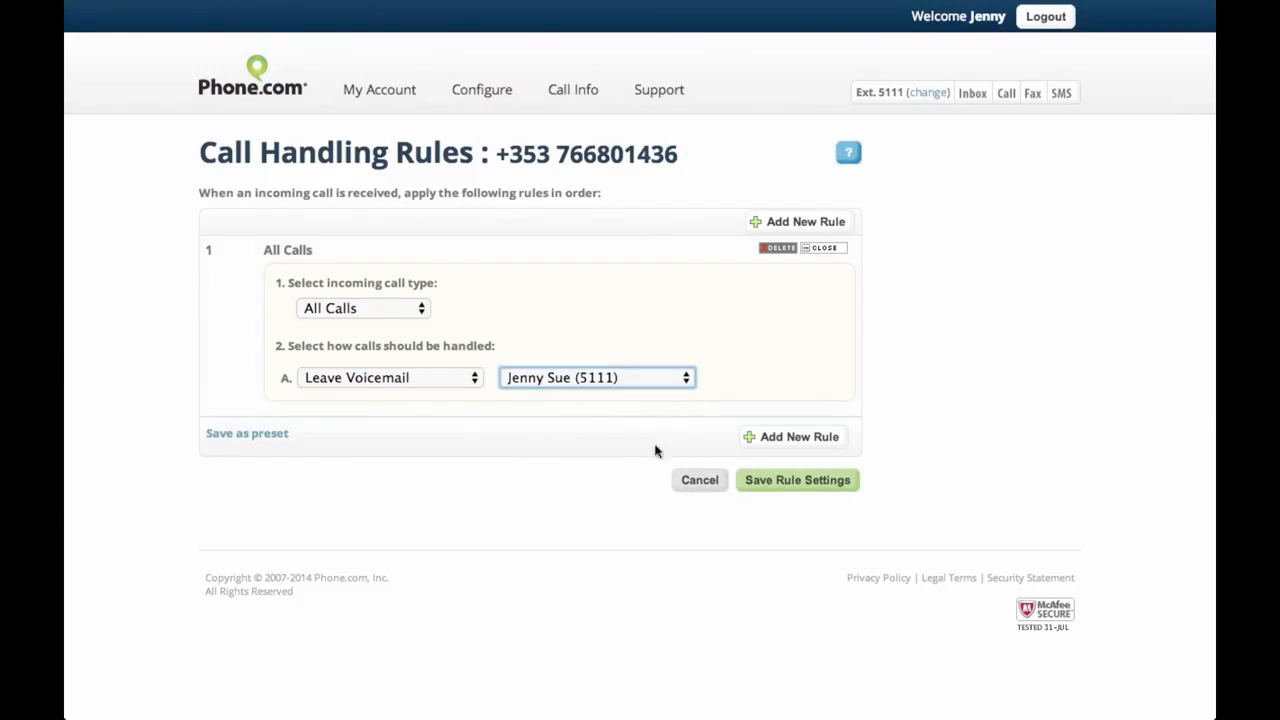
pyautogui.click(805, 485)
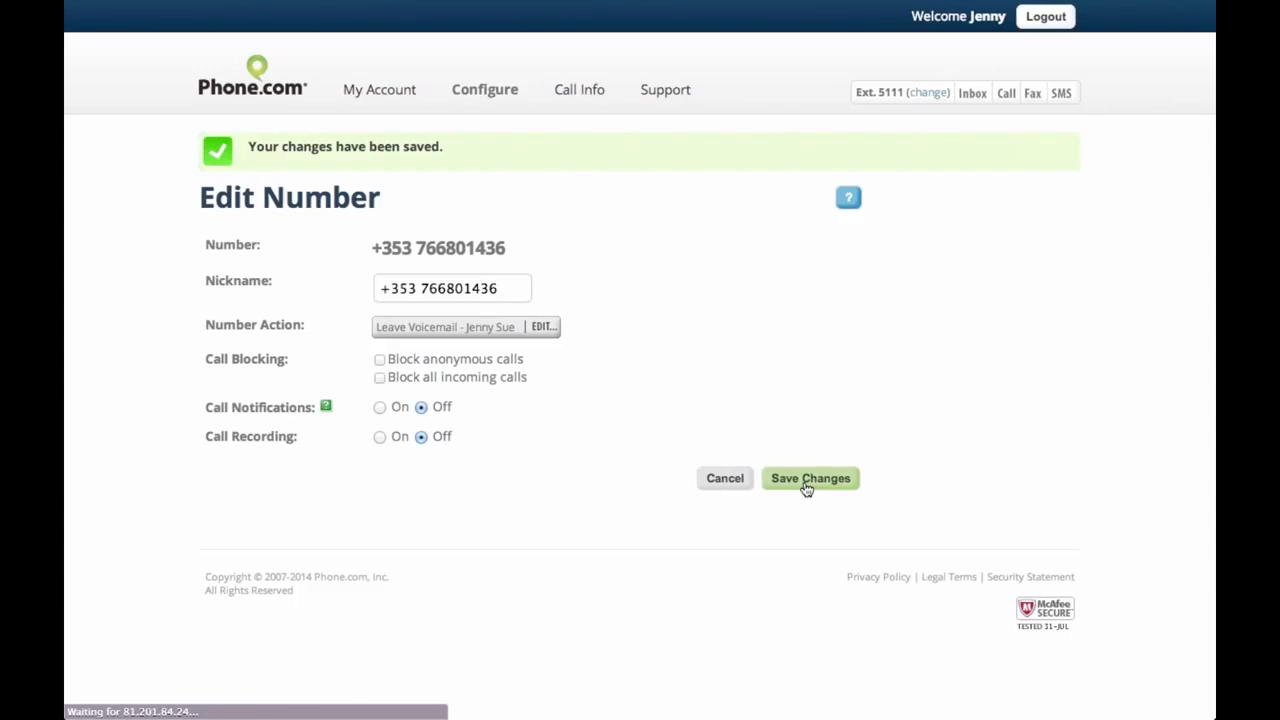
pyautogui.click(810, 478)
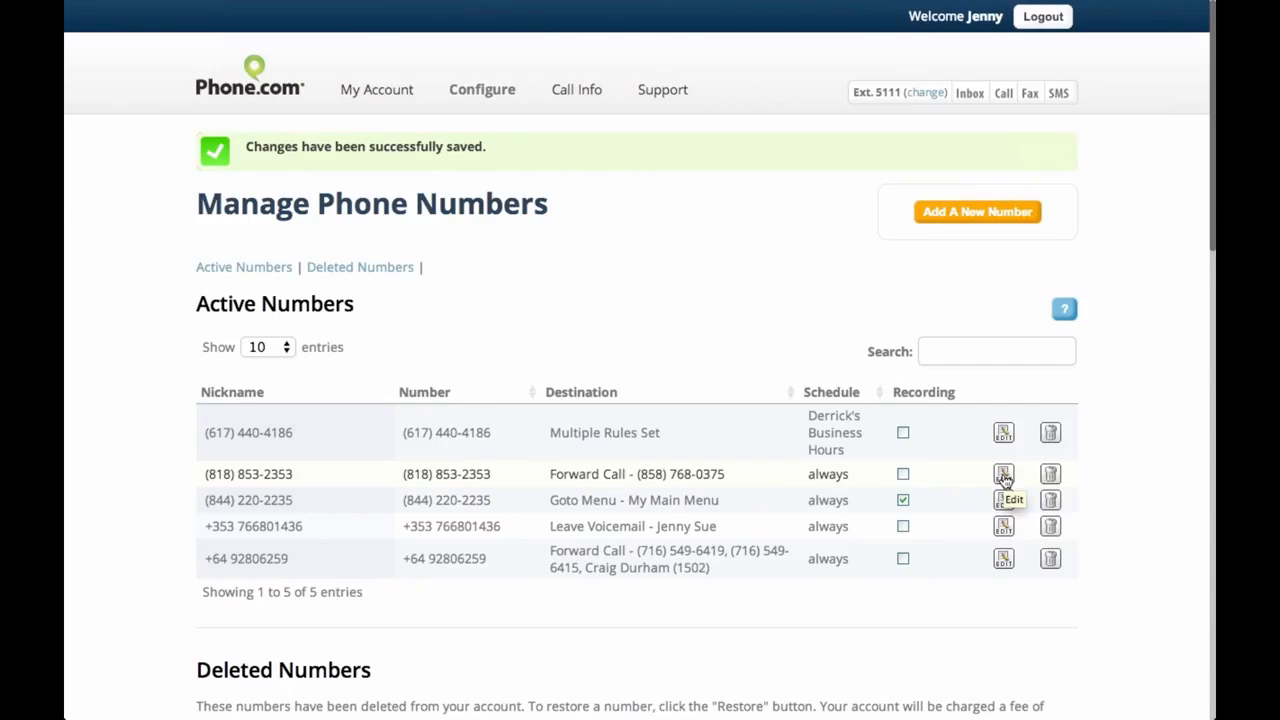
pyautogui.click(1004, 476)
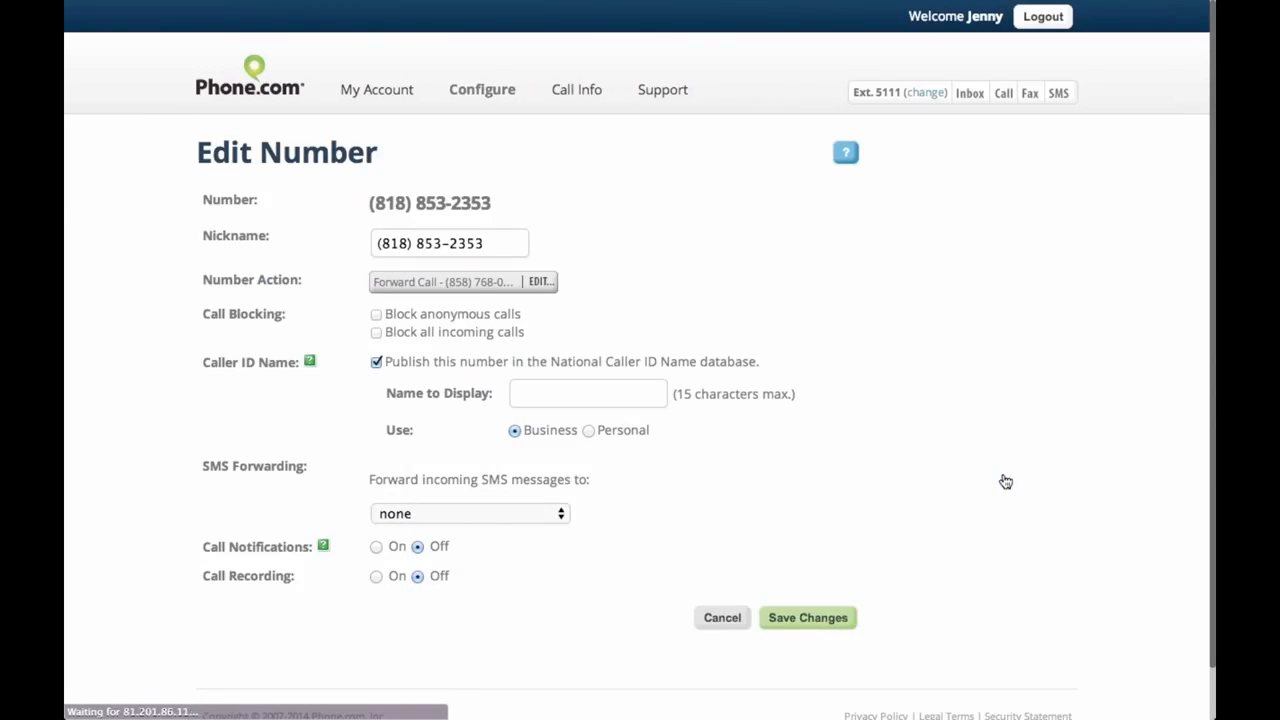
pyautogui.moveTo(197, 360)
pyautogui.mouseDown()
pyautogui.moveTo(286, 360)
pyautogui.moveTo(205, 362)
pyautogui.mouseUp()
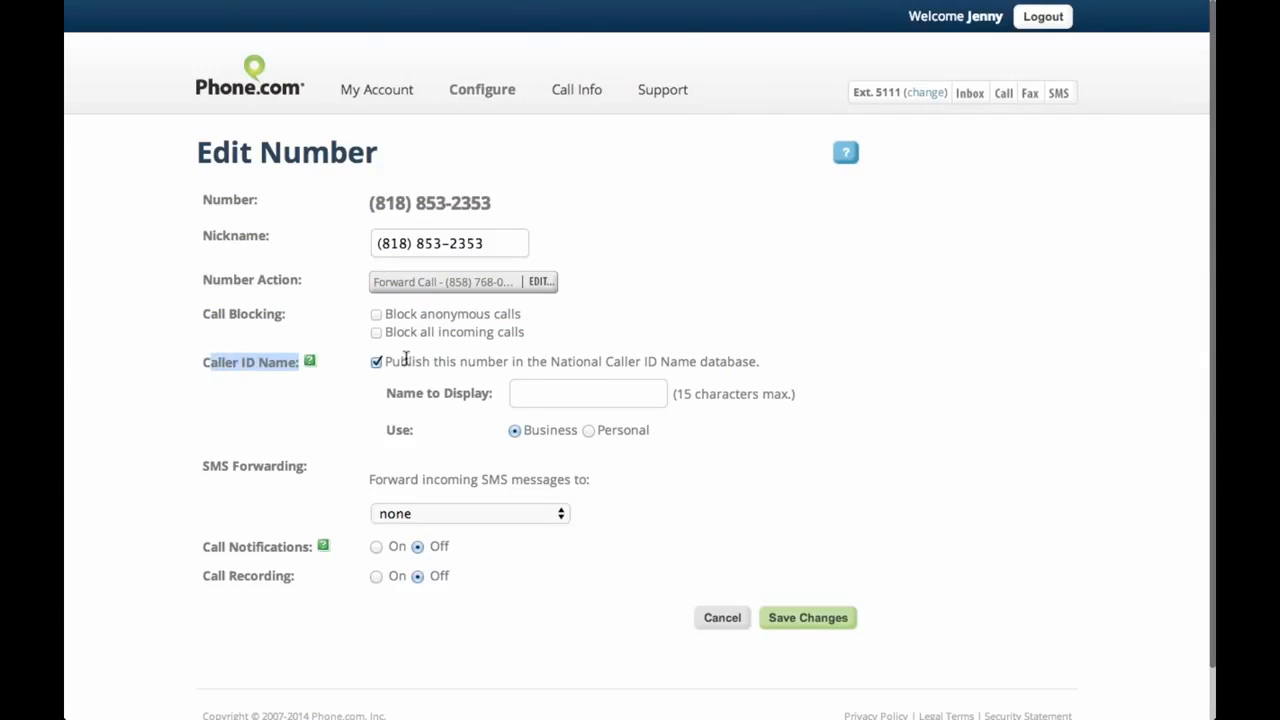
pyautogui.moveTo(385, 362); pyautogui.dragTo(729, 365)
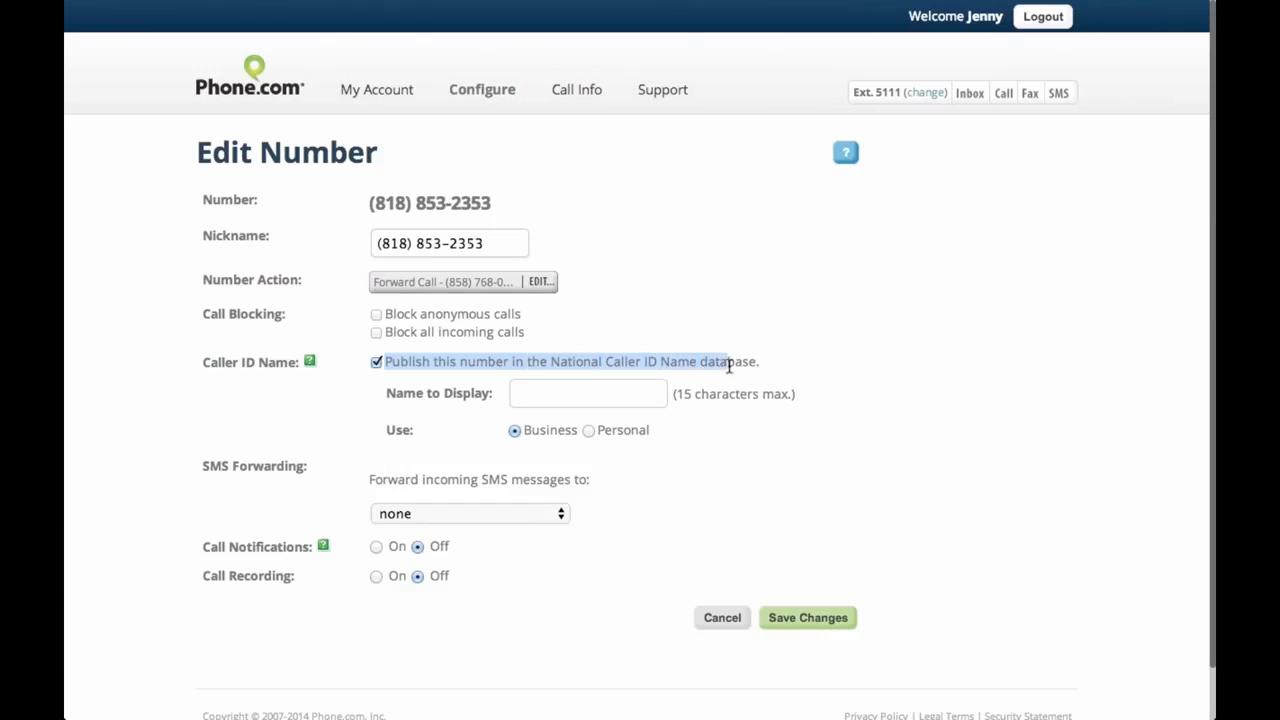
pyautogui.click(828, 372)
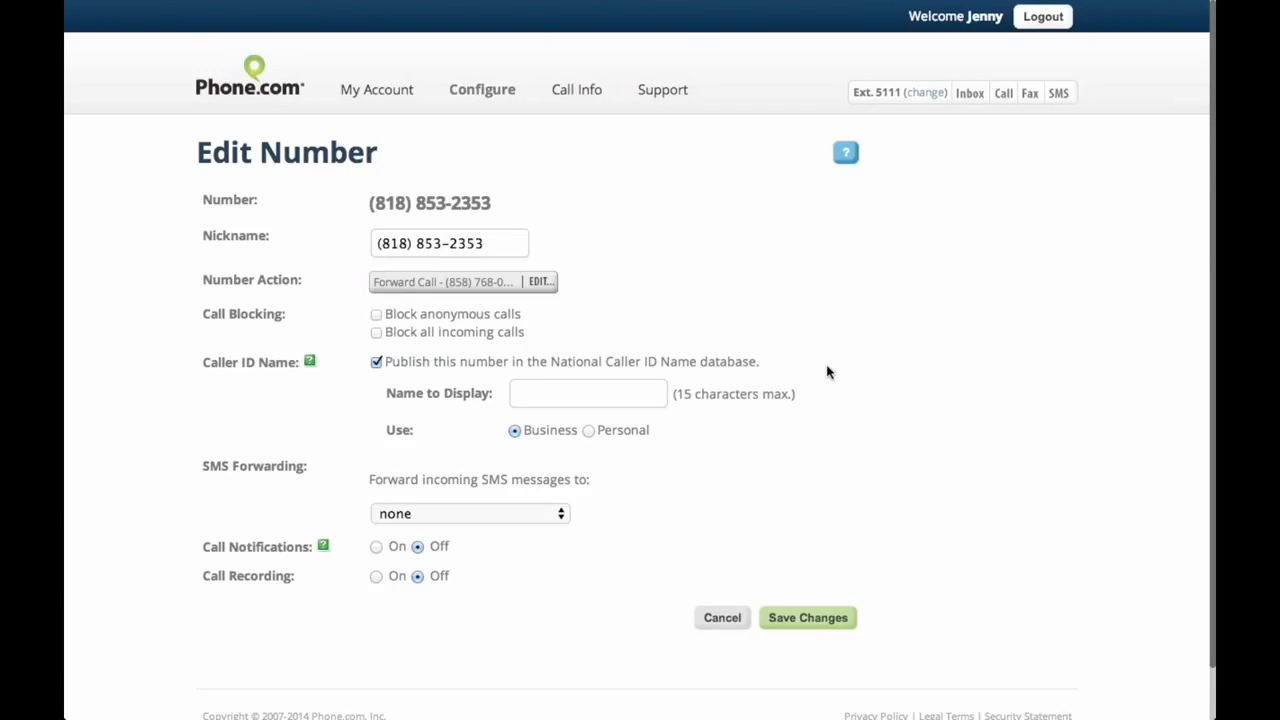
# Enter 'AwesomeBusiness' as the name to display, keep Use on Business, and save
pyautogui.click(647, 390)
pyautogui.write('The B')
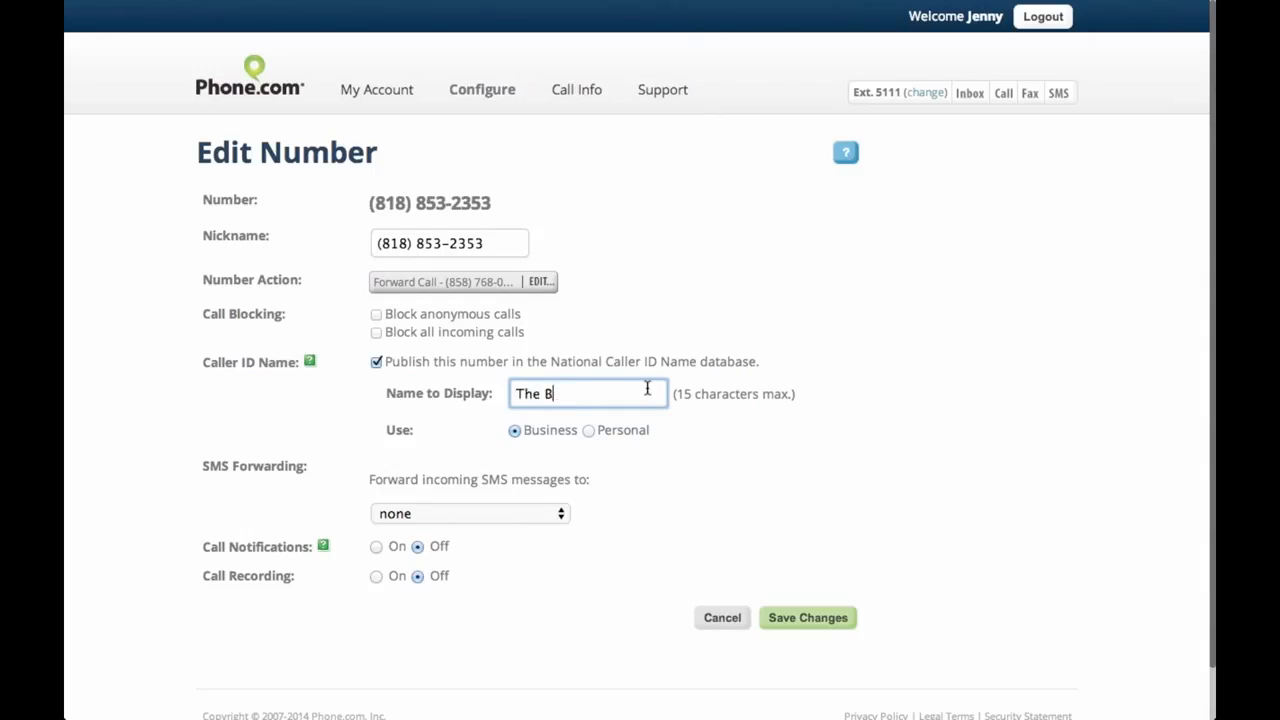
pyautogui.press('BackSpace')
pyautogui.press('BackSpace')
pyautogui.press('BackSpace')
pyautogui.press('BackSpace')
pyautogui.press('BackSpace')
pyautogui.write('Awesome Busines')
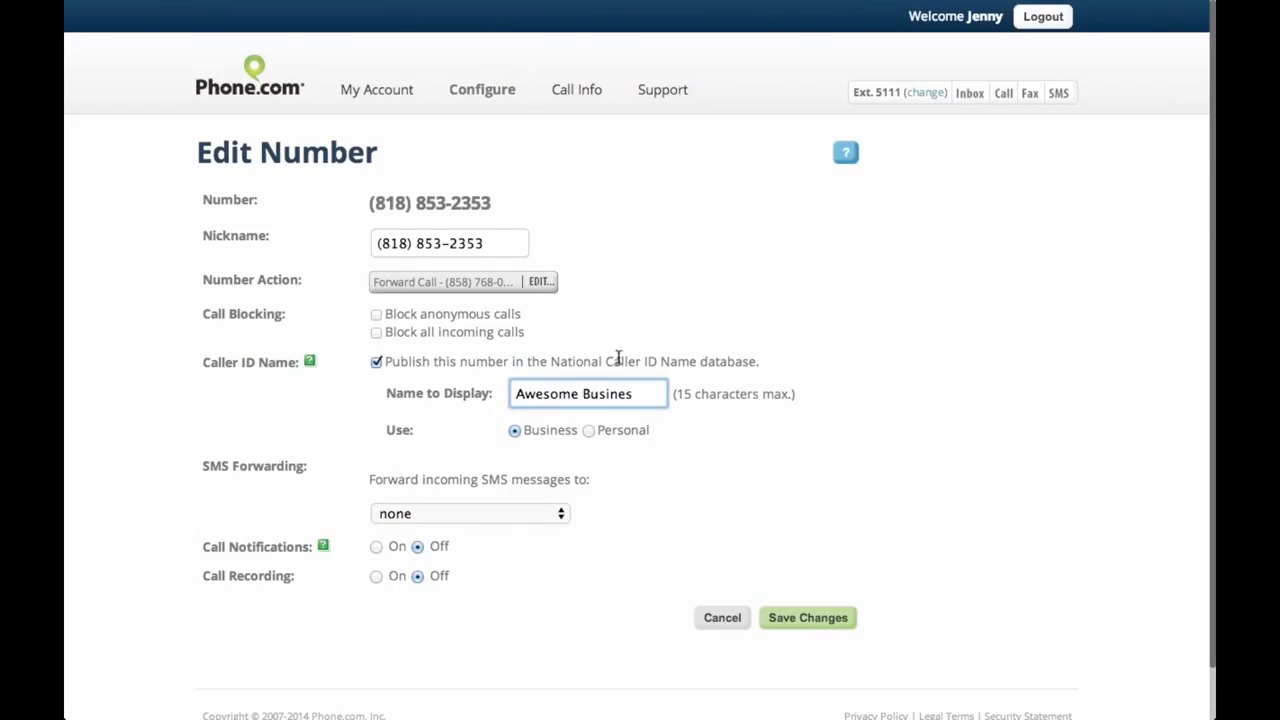
pyautogui.click(583, 393)
pyautogui.press('BackSpace')
pyautogui.click(651, 393)
pyautogui.write('s')
pyautogui.click(589, 431)
pyautogui.click(516, 432)
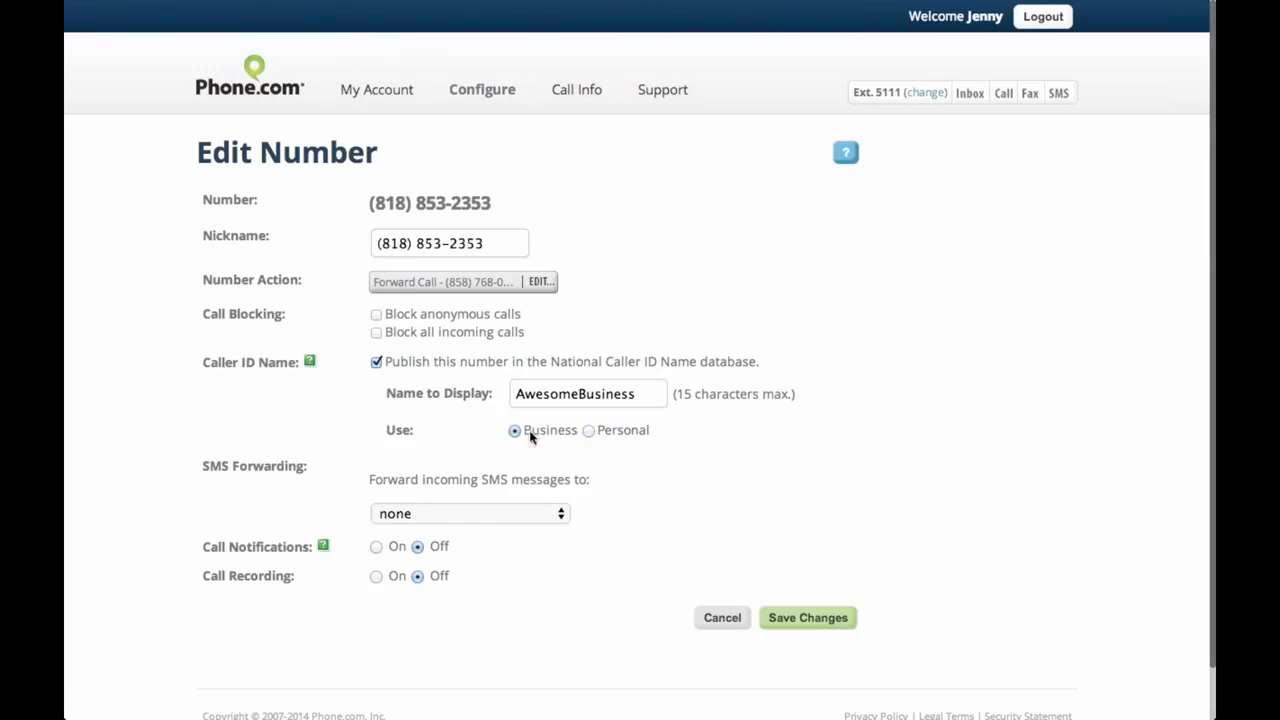
pyautogui.click(808, 618)
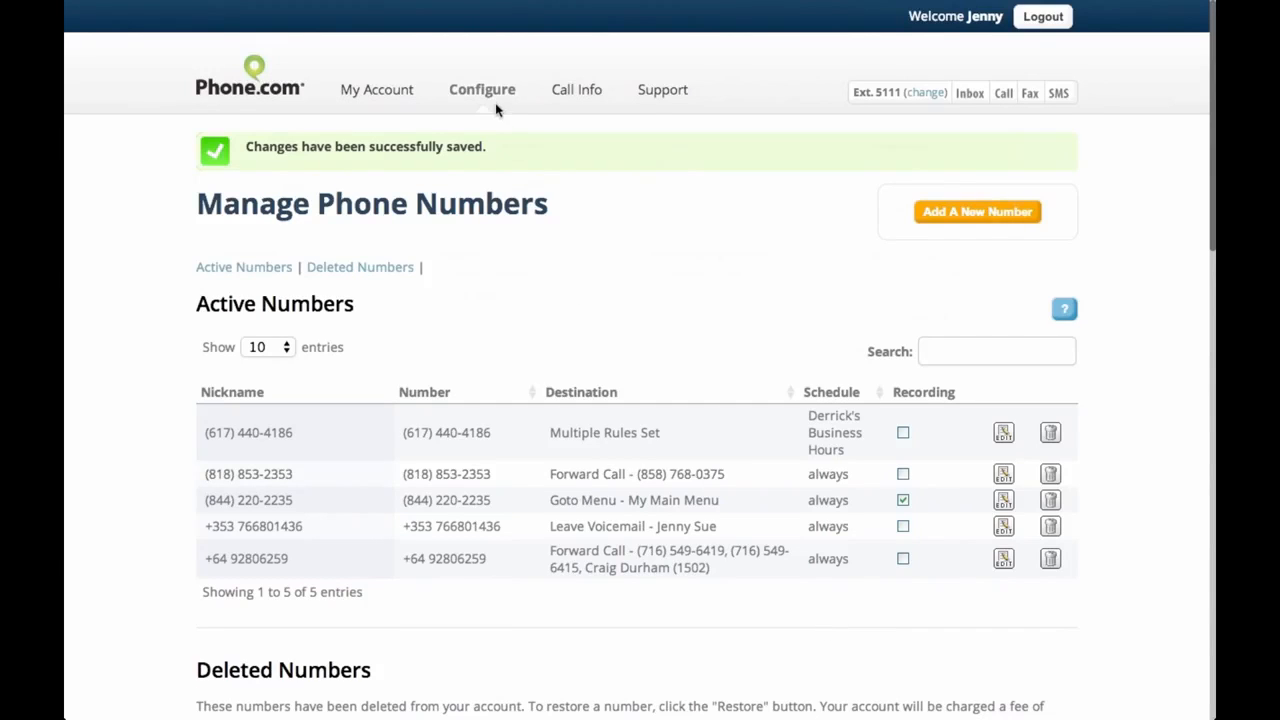
# Go to Configure > Manage Users & Extensions and open extension 5111's settings
pyautogui.moveTo(500, 108)
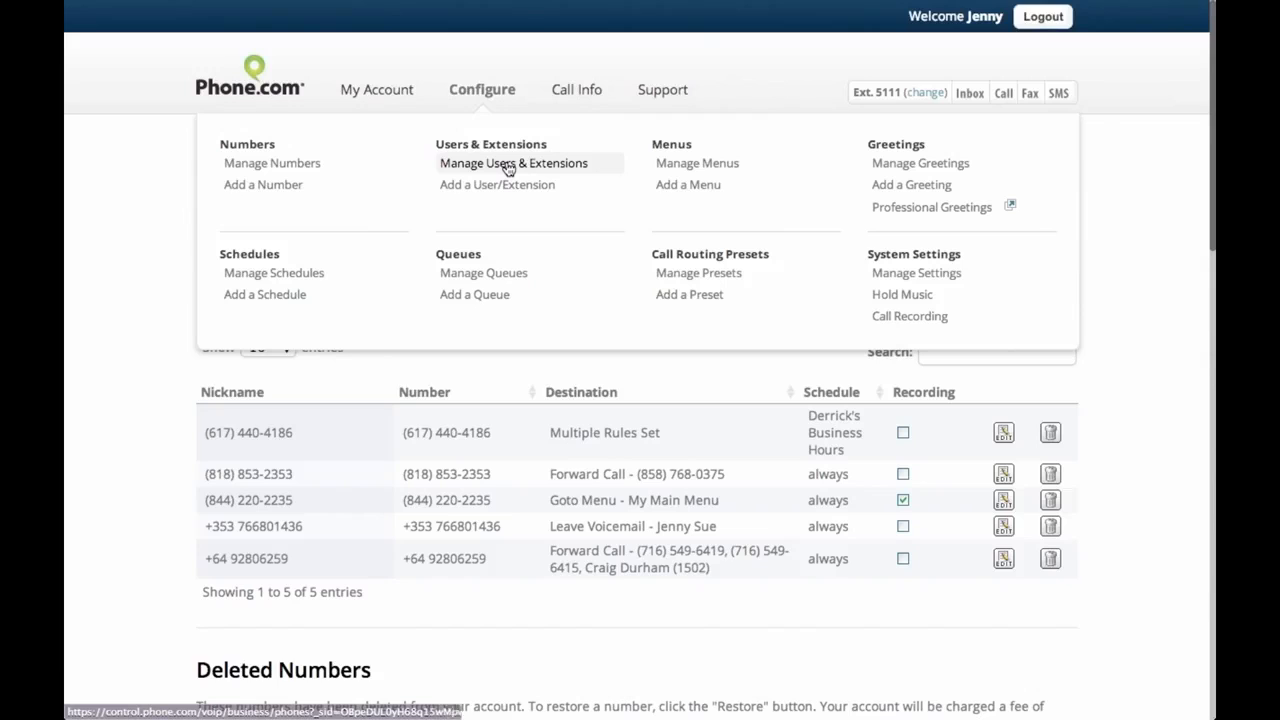
pyautogui.click(509, 168)
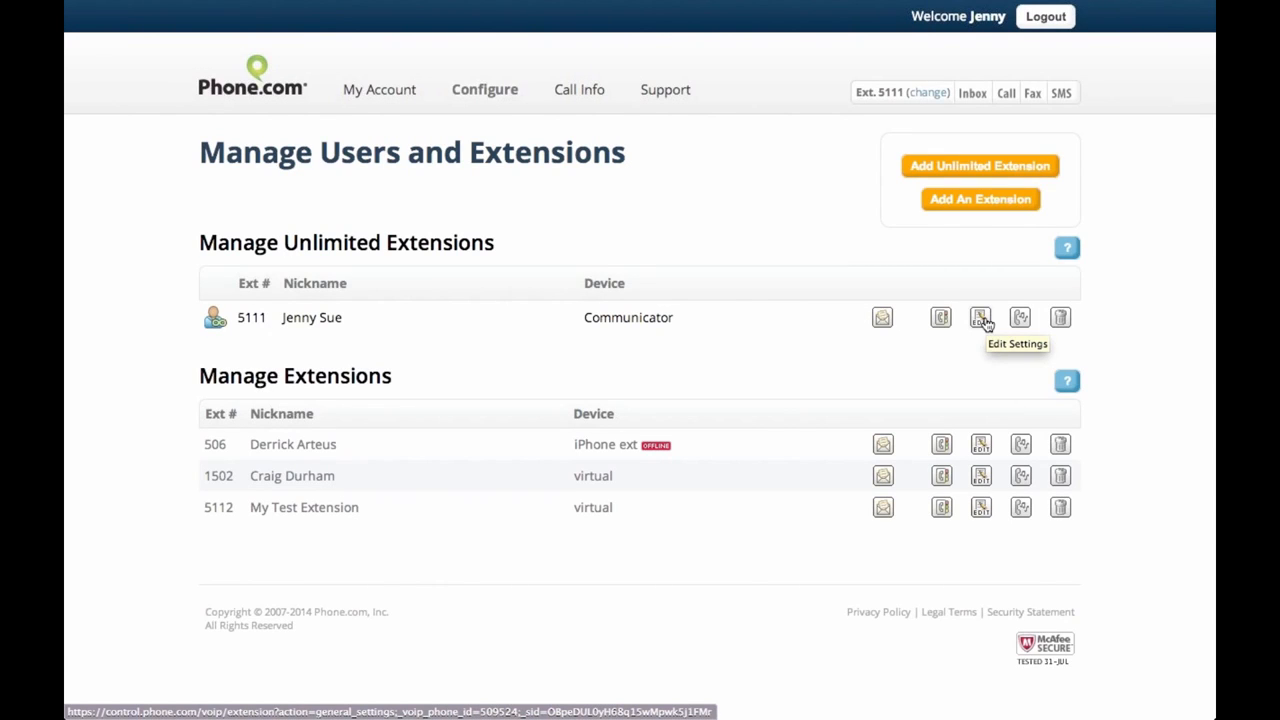
pyautogui.click(981, 318)
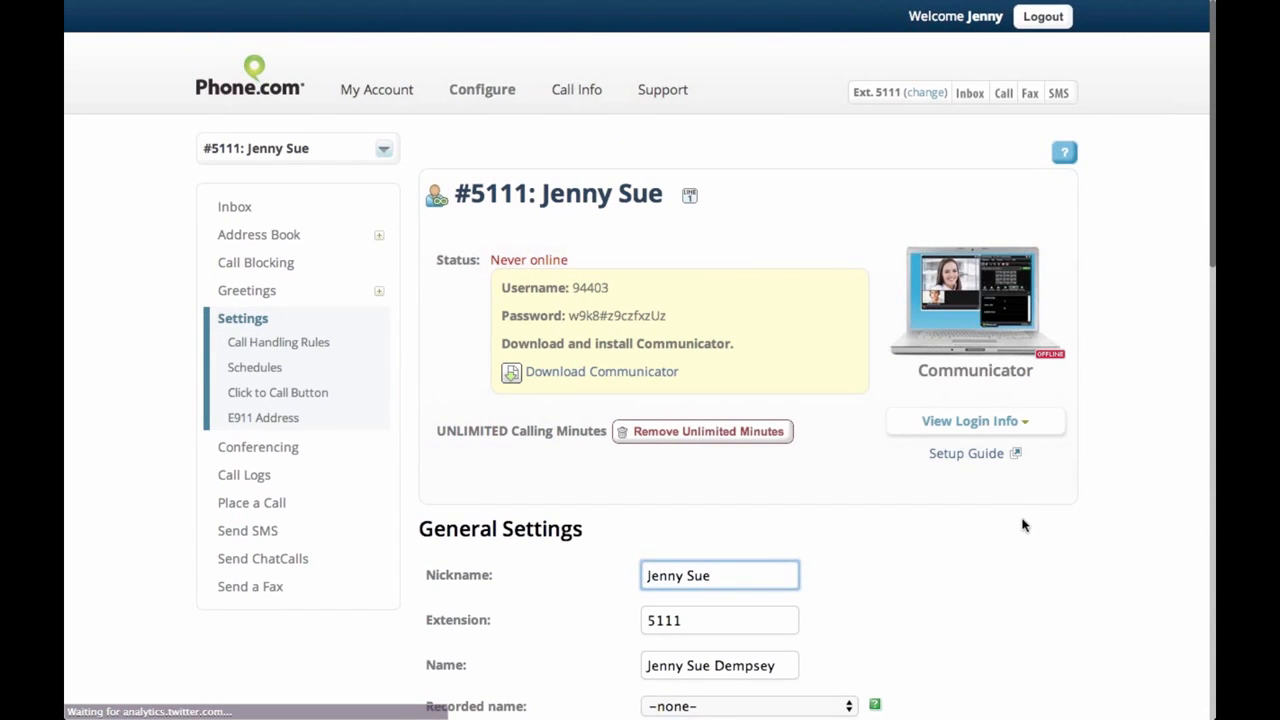
pyautogui.scroll(-4, 1022, 525)
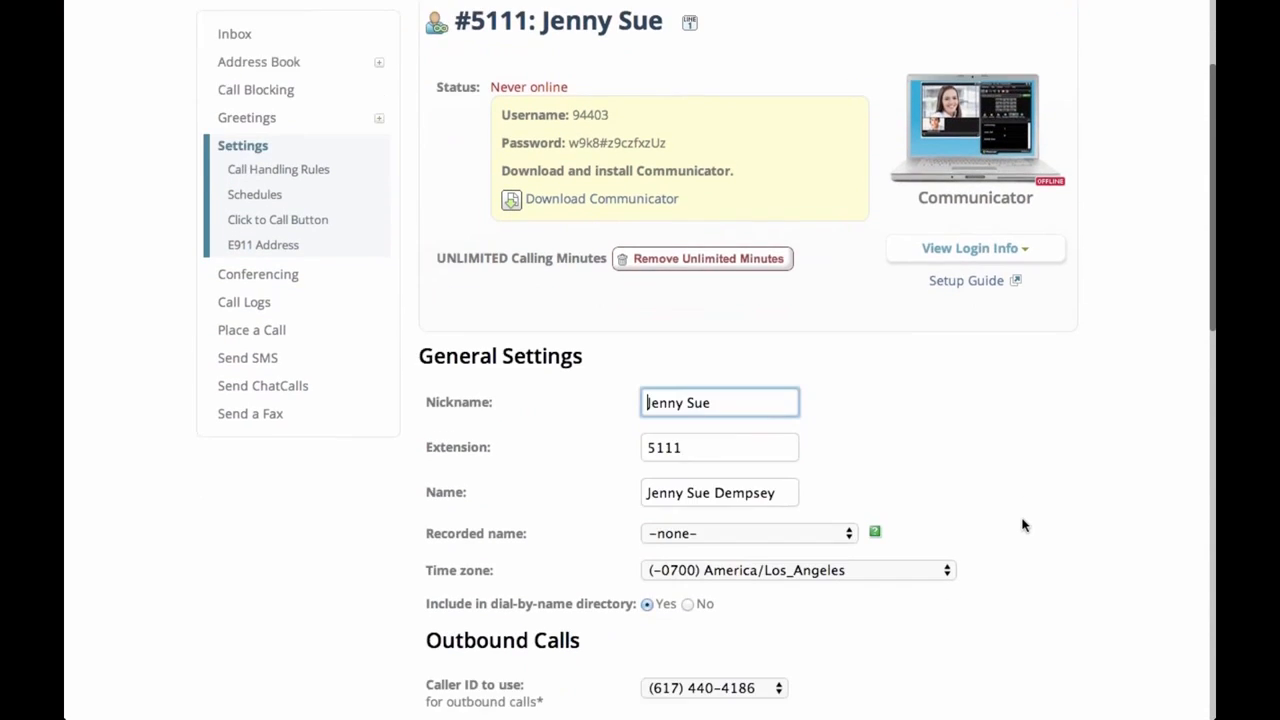
pyautogui.scroll(-1, 1022, 525)
pyautogui.scroll(-1, 1022, 522)
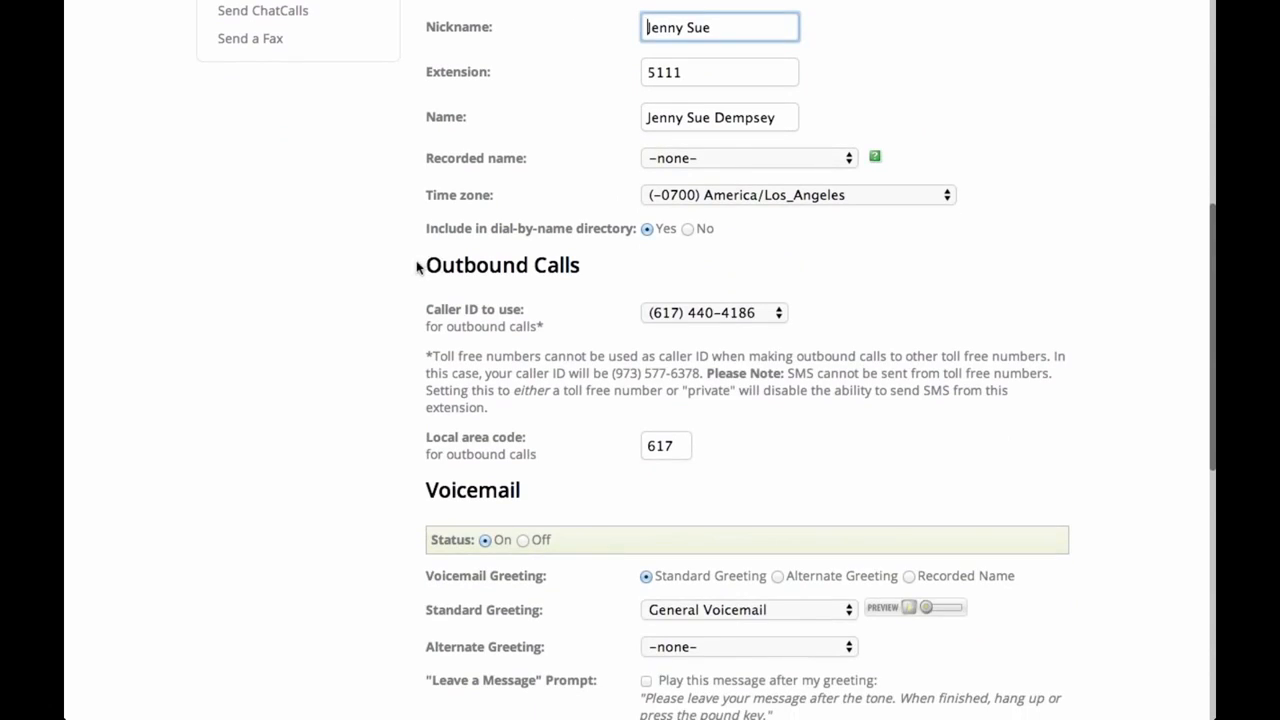
pyautogui.moveTo(419, 266); pyautogui.dragTo(591, 262)
pyautogui.click(556, 263)
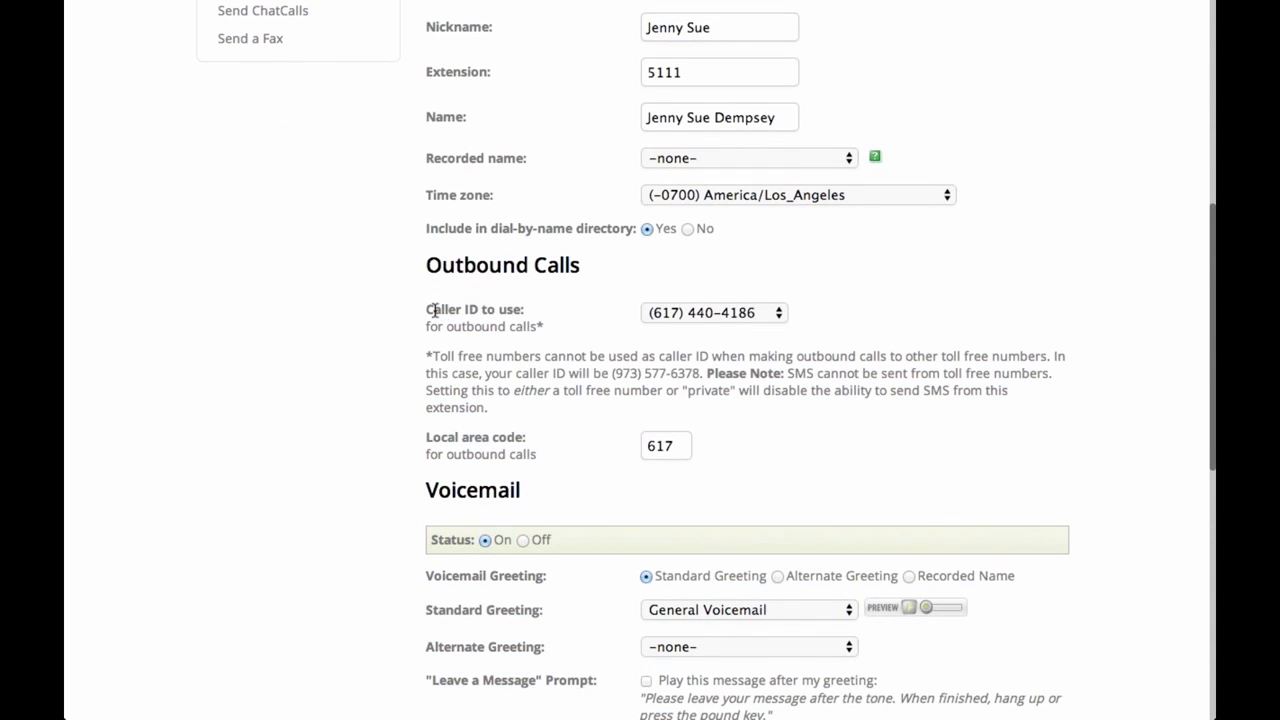
pyautogui.click(676, 314)
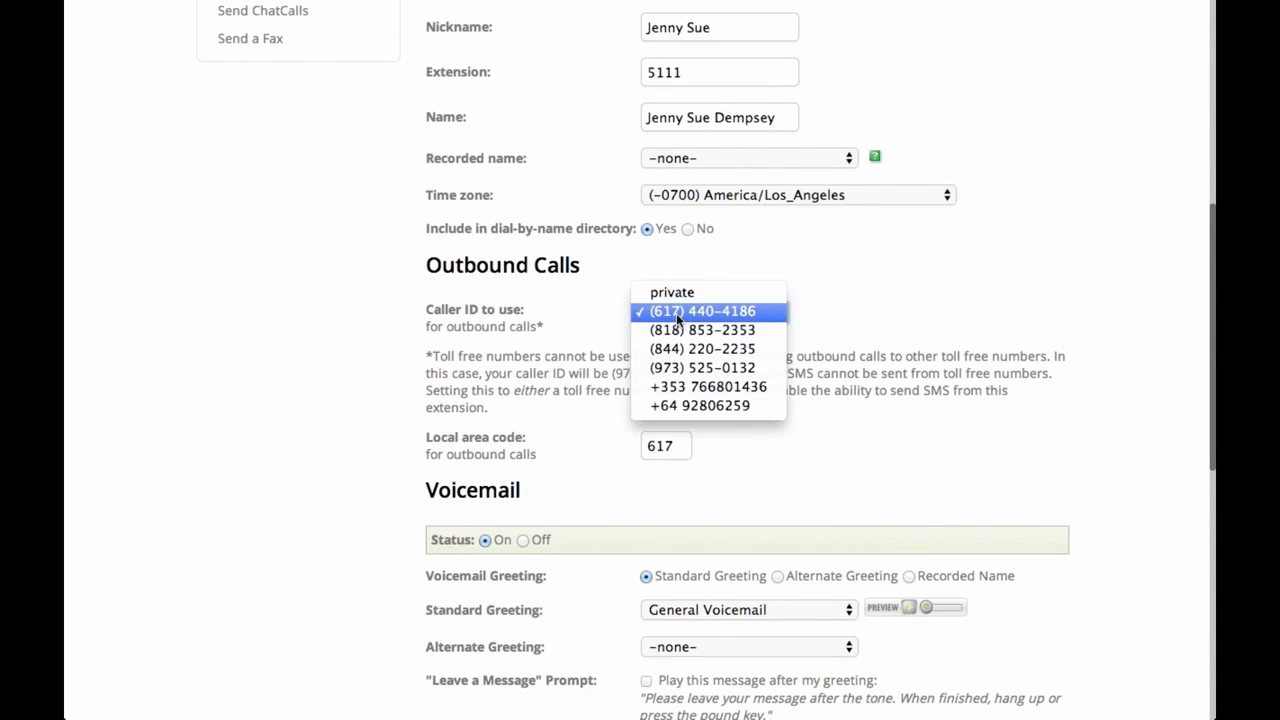
pyautogui.click(687, 330)
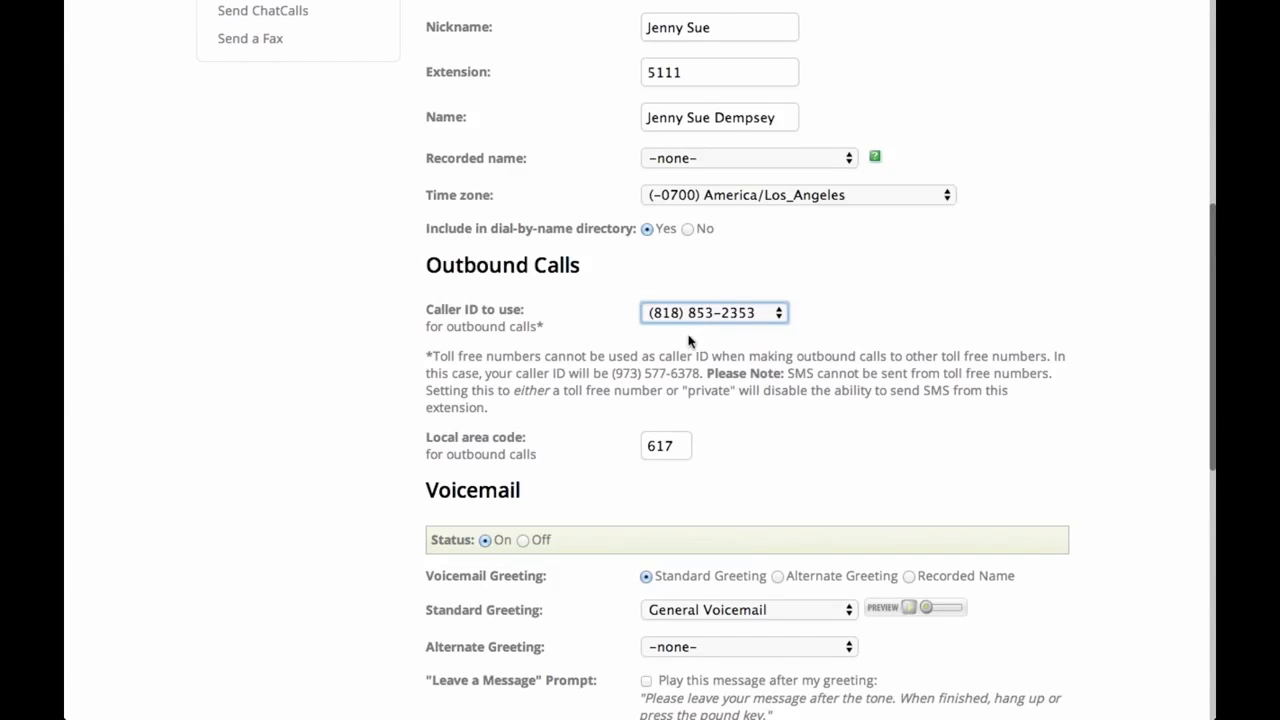
# Save the extension's changes and switch to PowerPoint
pyautogui.scroll(-7, 794, 457)
pyautogui.click(1024, 595)
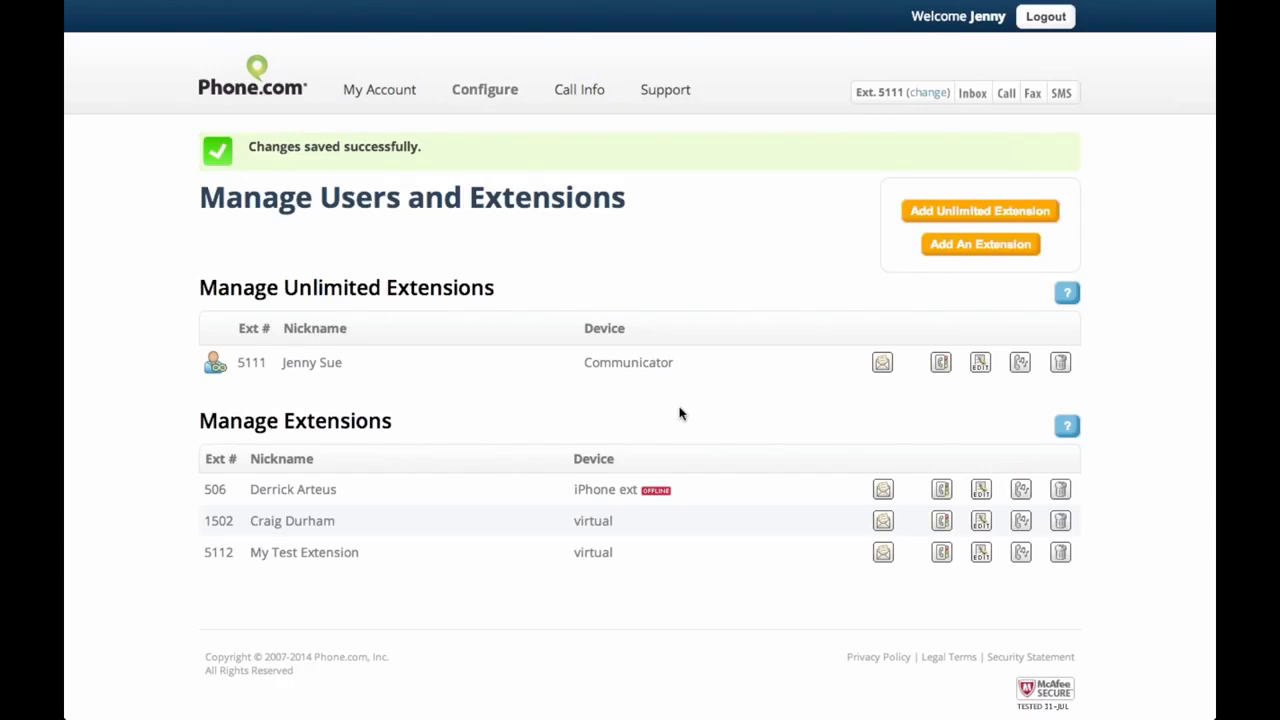
pyautogui.press('super+Tab')
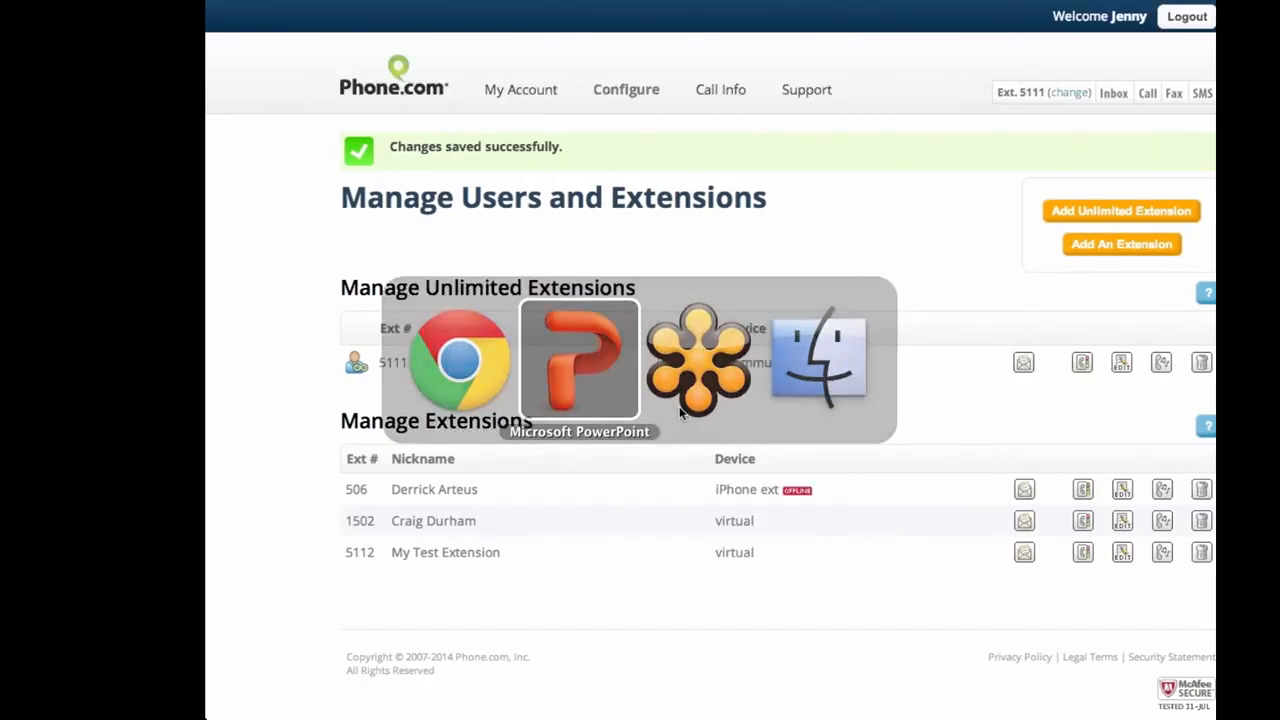